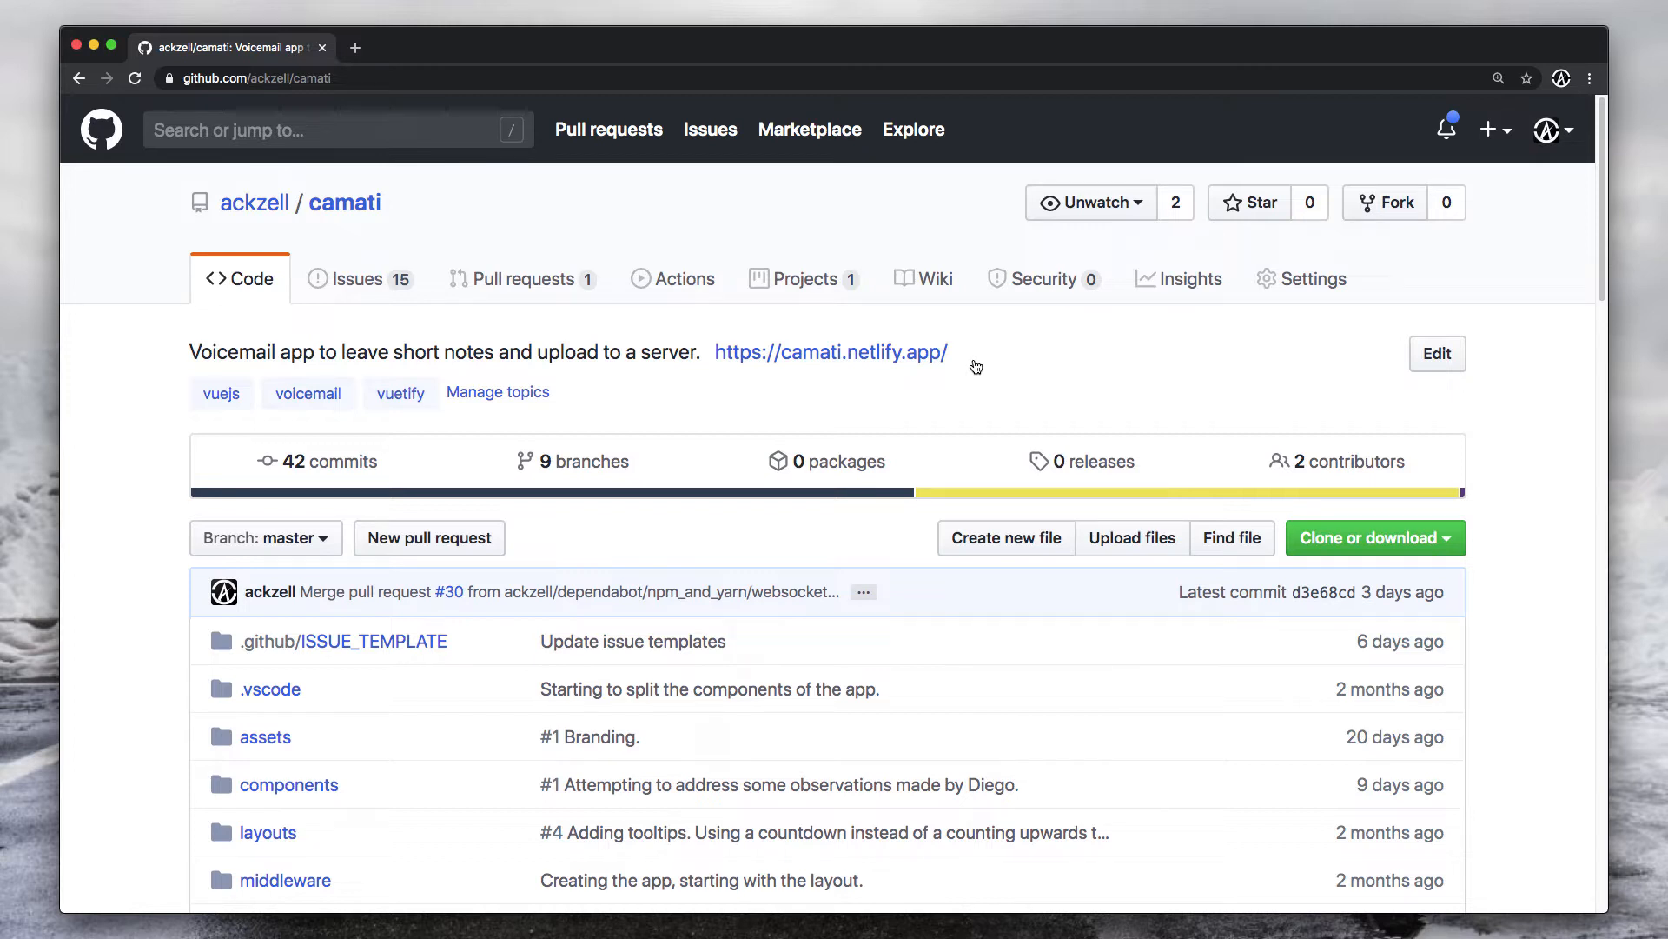
# Look through the camati repository's file list and its README, including the Build Setup, Netlify and Firebase sections.
pyautogui.scroll(-2, 993, 378)
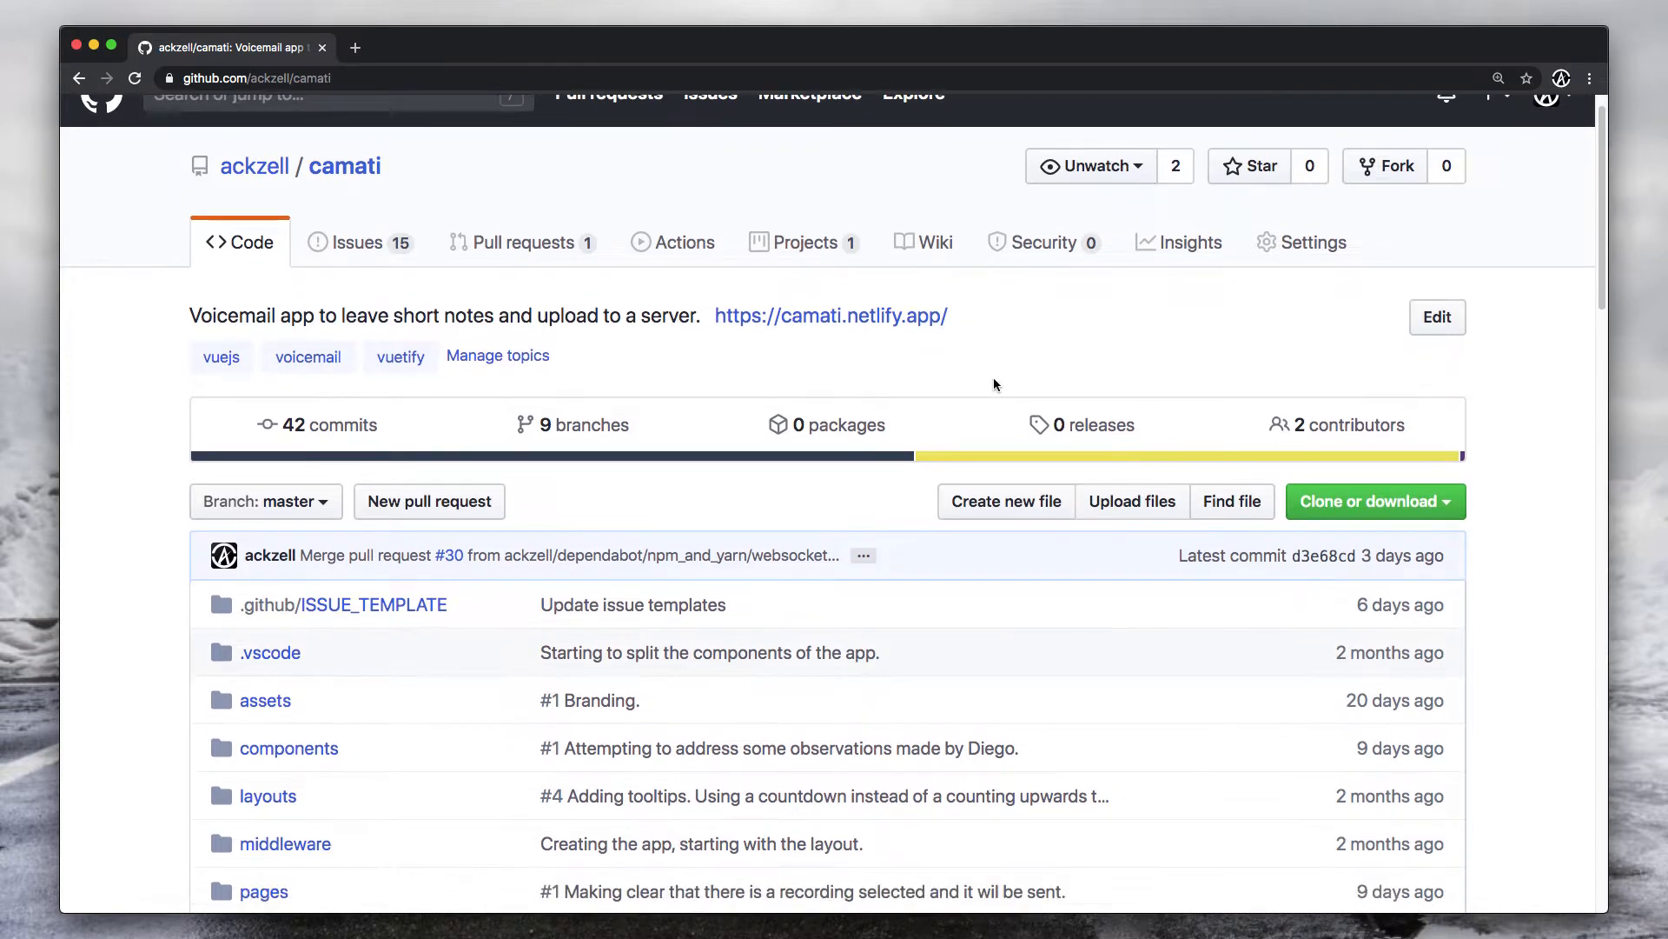
pyautogui.scroll(-10, 994, 380)
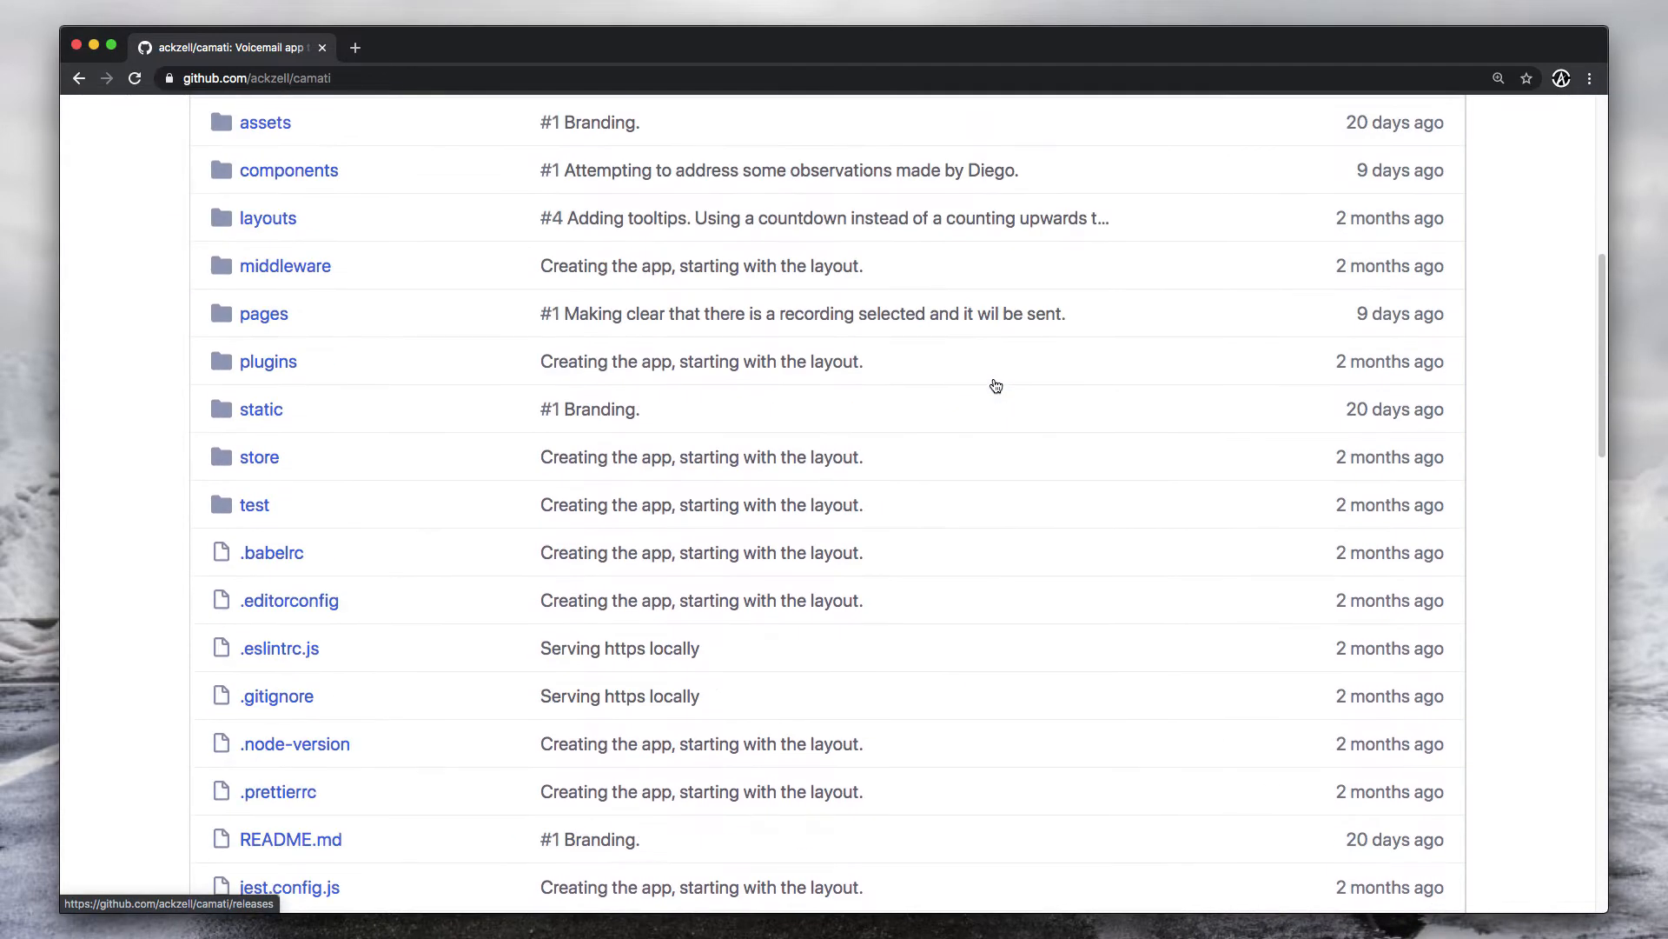
pyautogui.scroll(-15, 823, 381)
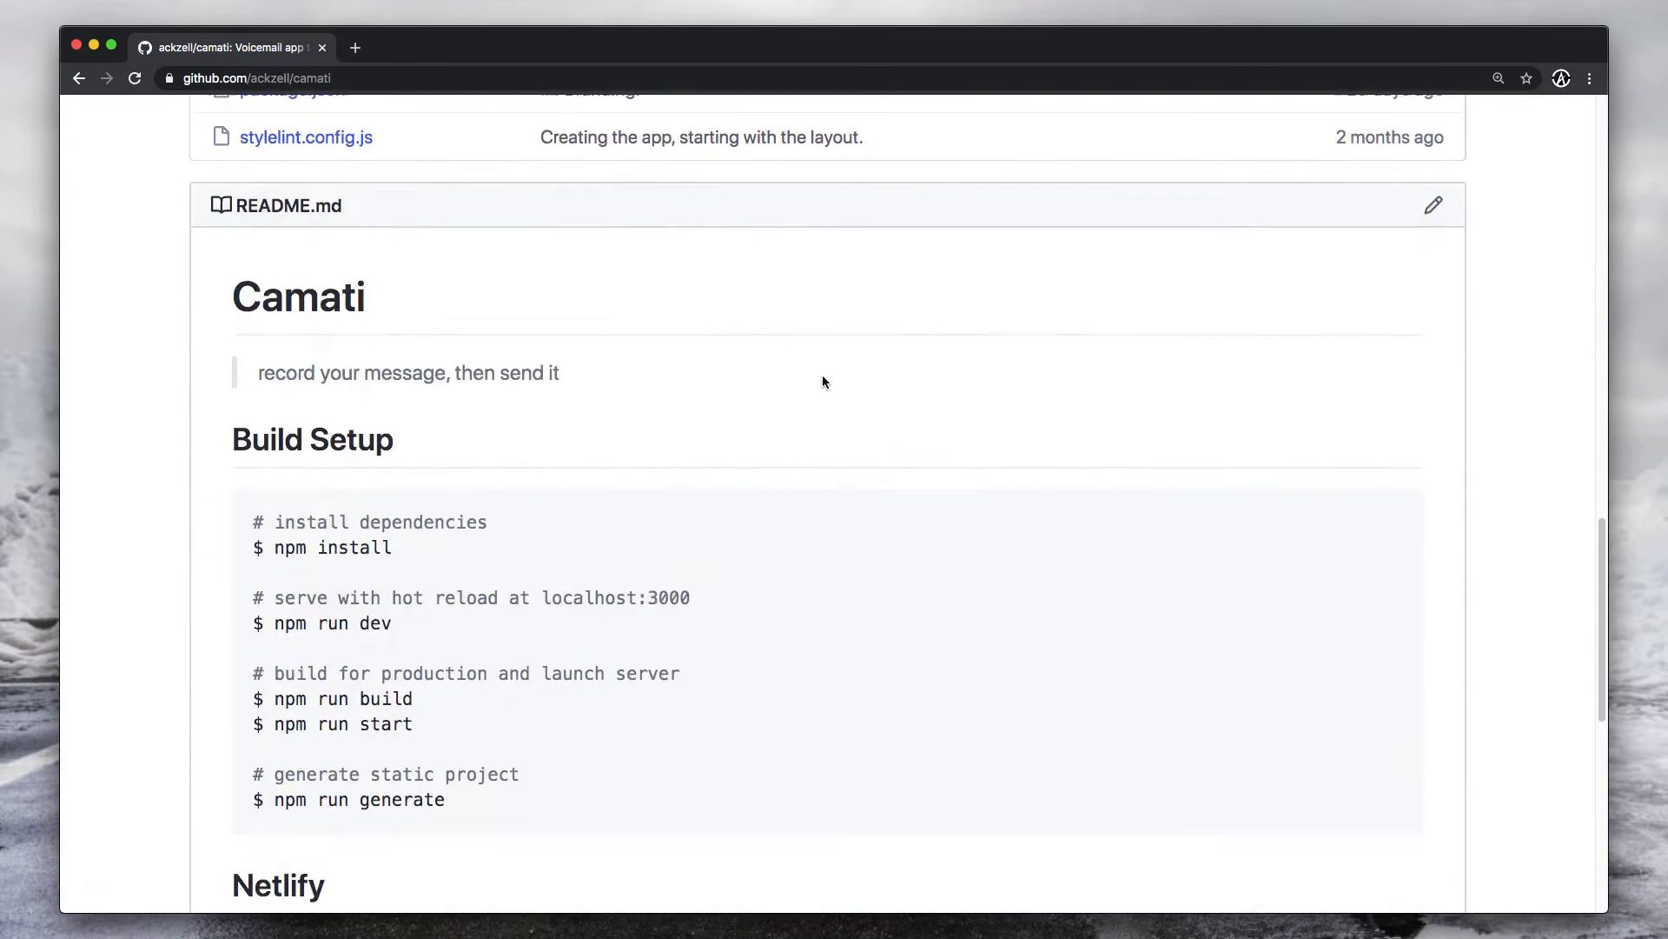
pyautogui.scroll(-2, 825, 400)
pyautogui.scroll(20, 831, 419)
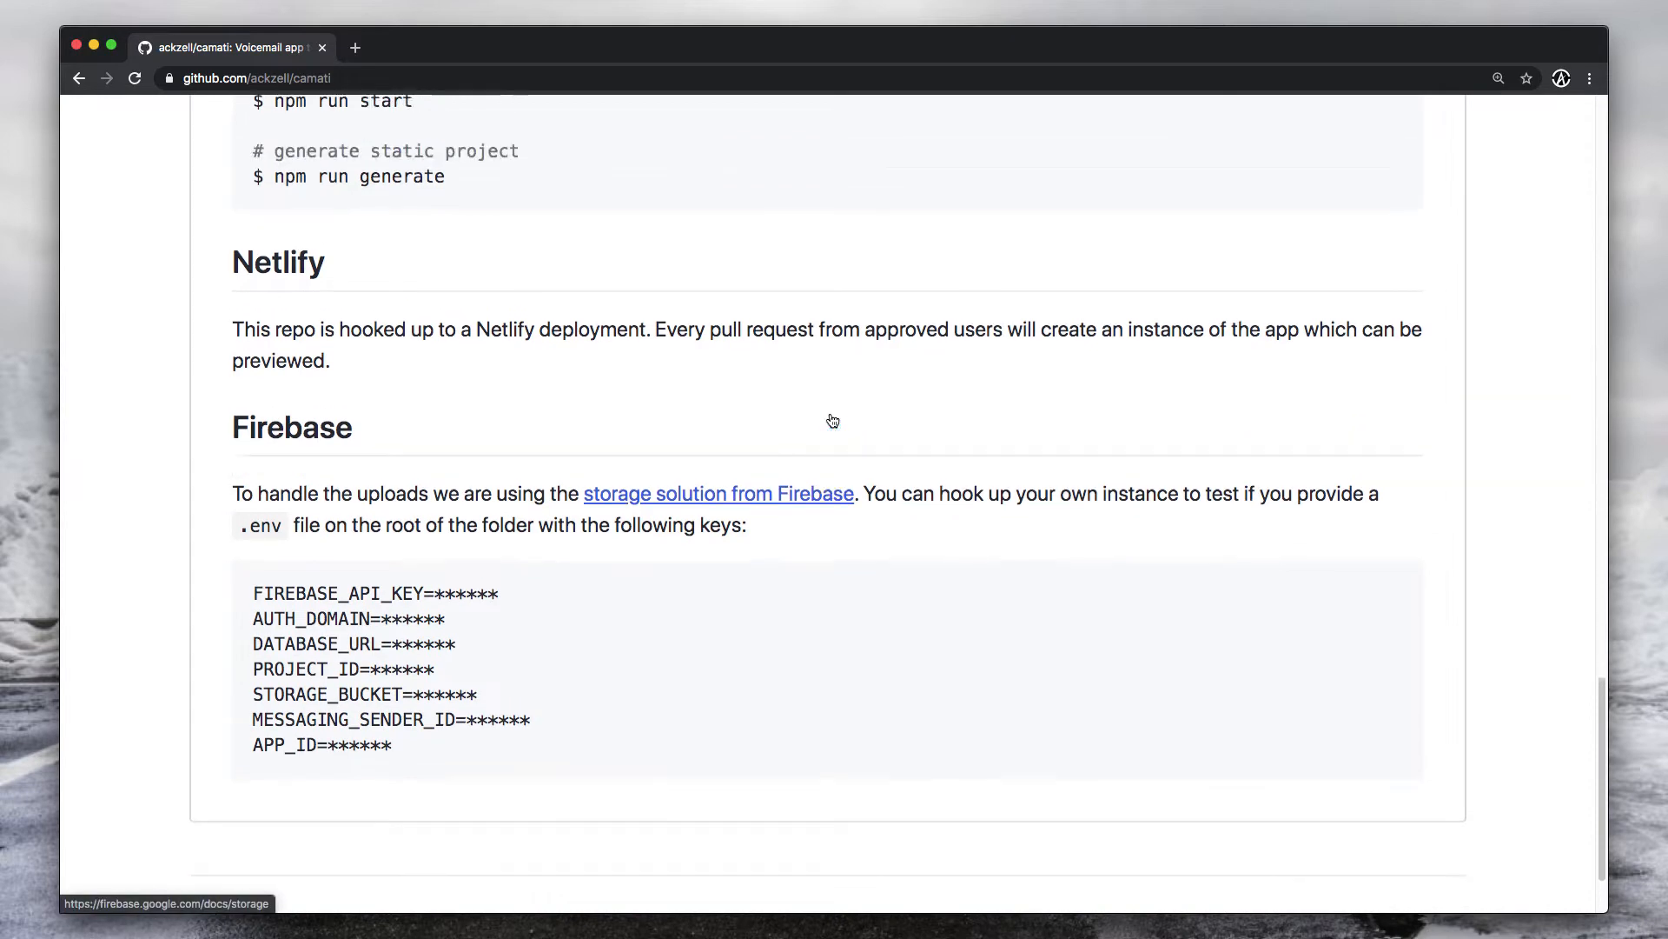
pyautogui.scroll(4, 833, 420)
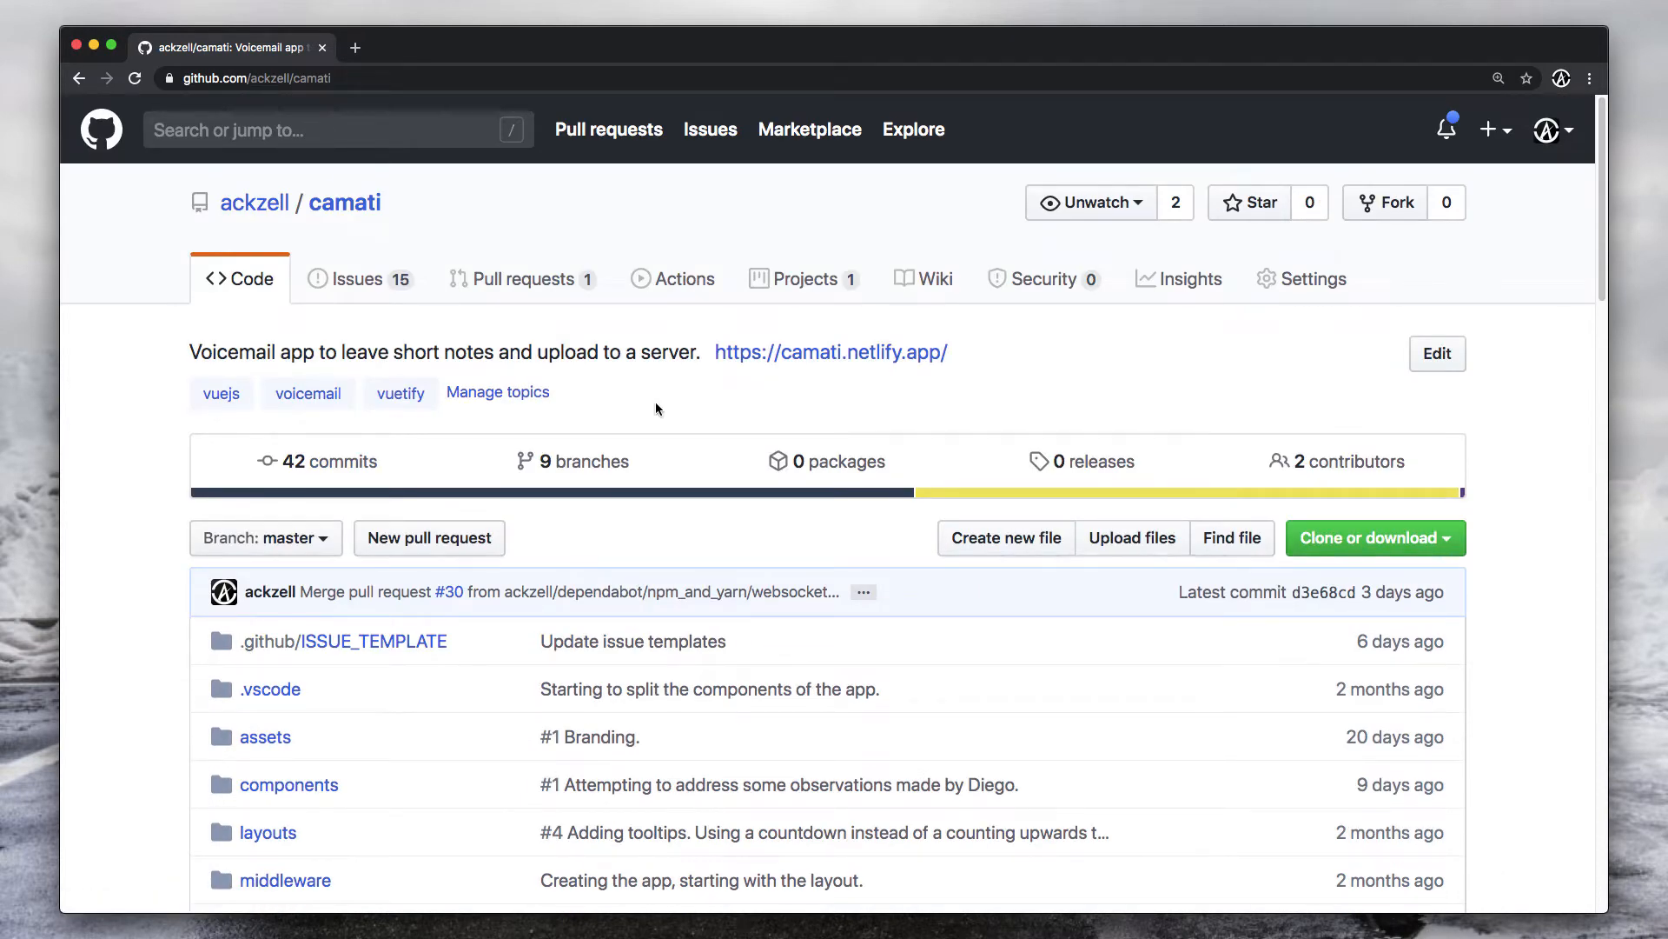
# Open the repository's issues and review the open ones, previewing "Create a mini guide to help the users learn to use the app".
pyautogui.click(389, 290)
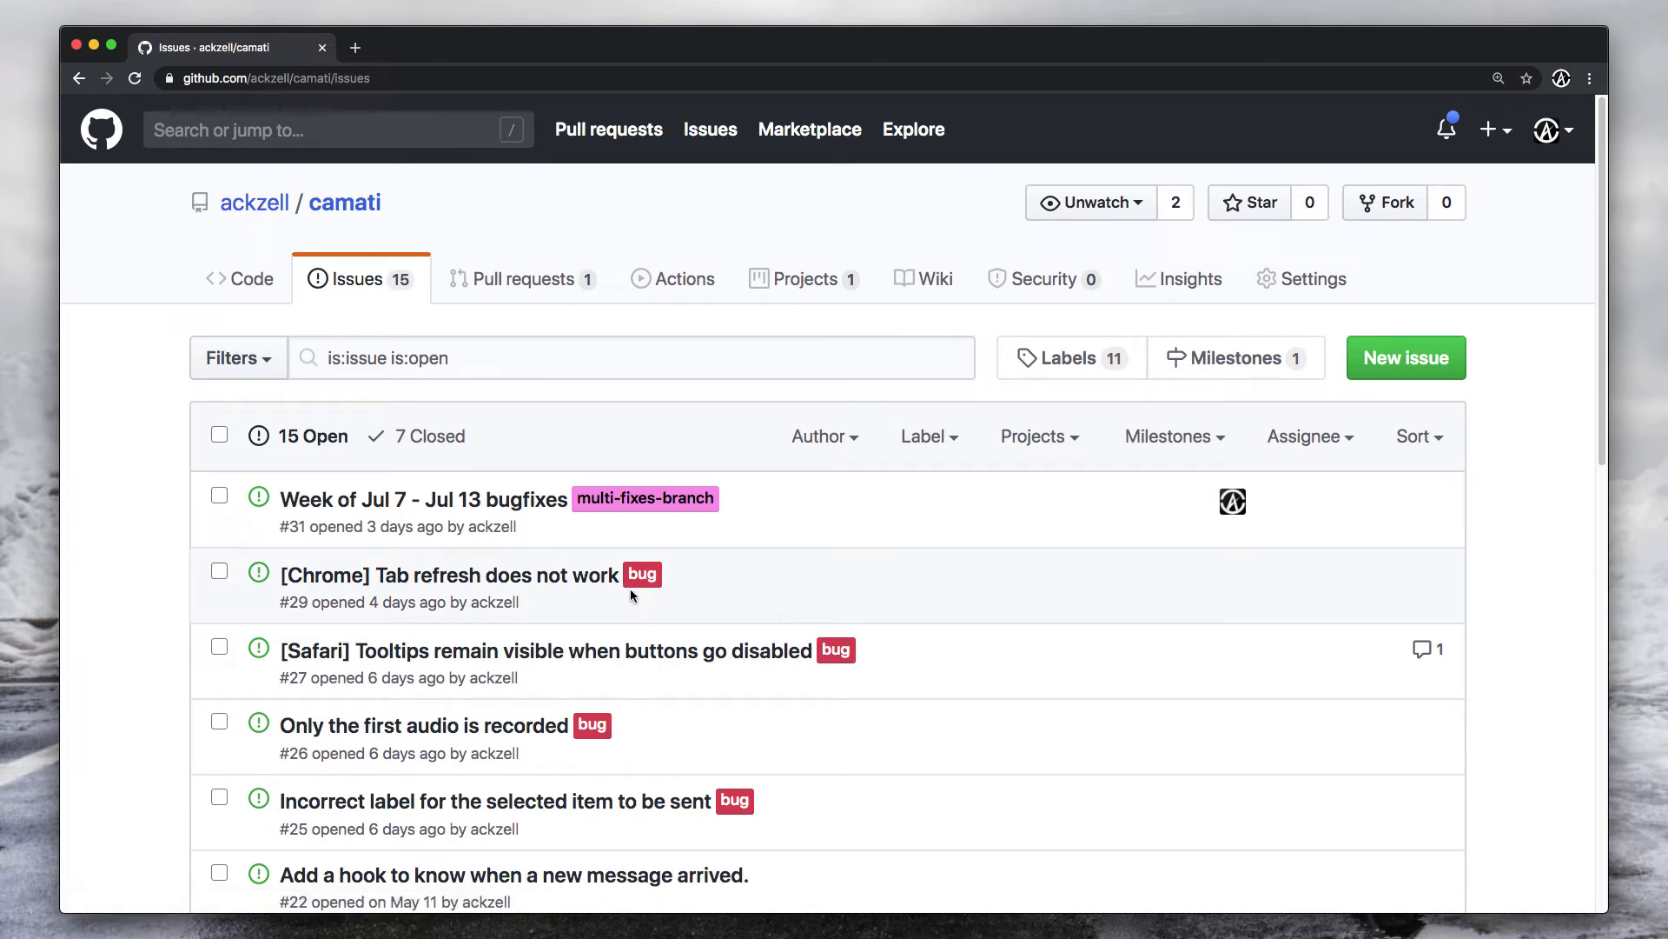
pyautogui.scroll(-2, 716, 595)
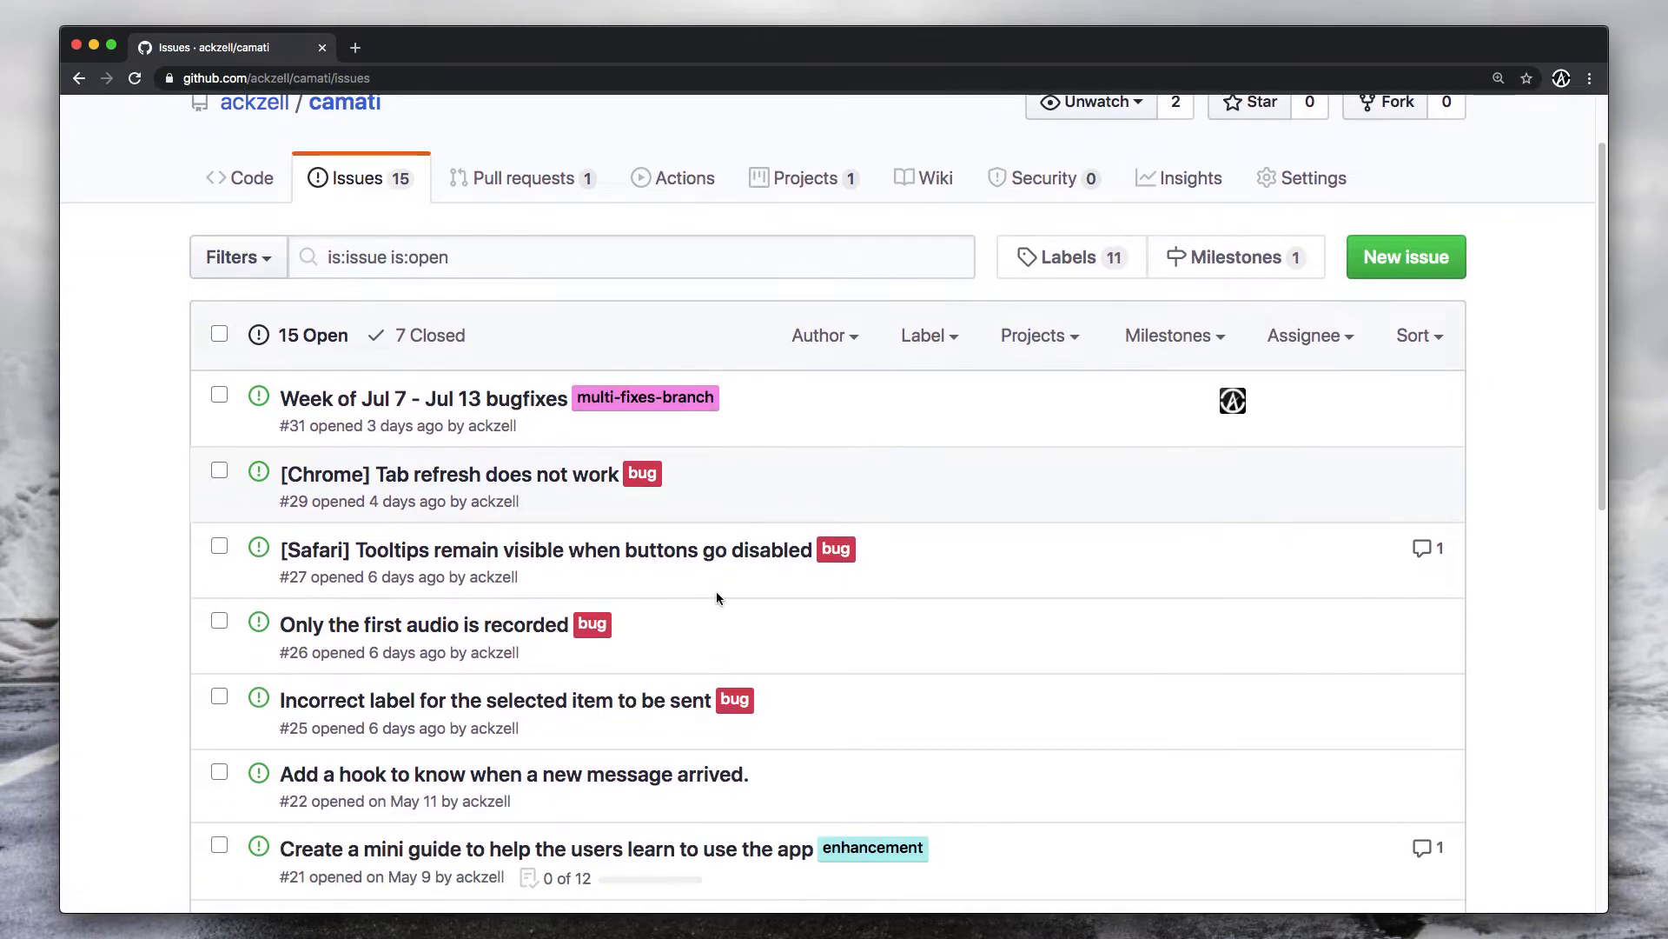
pyautogui.scroll(-1, 716, 596)
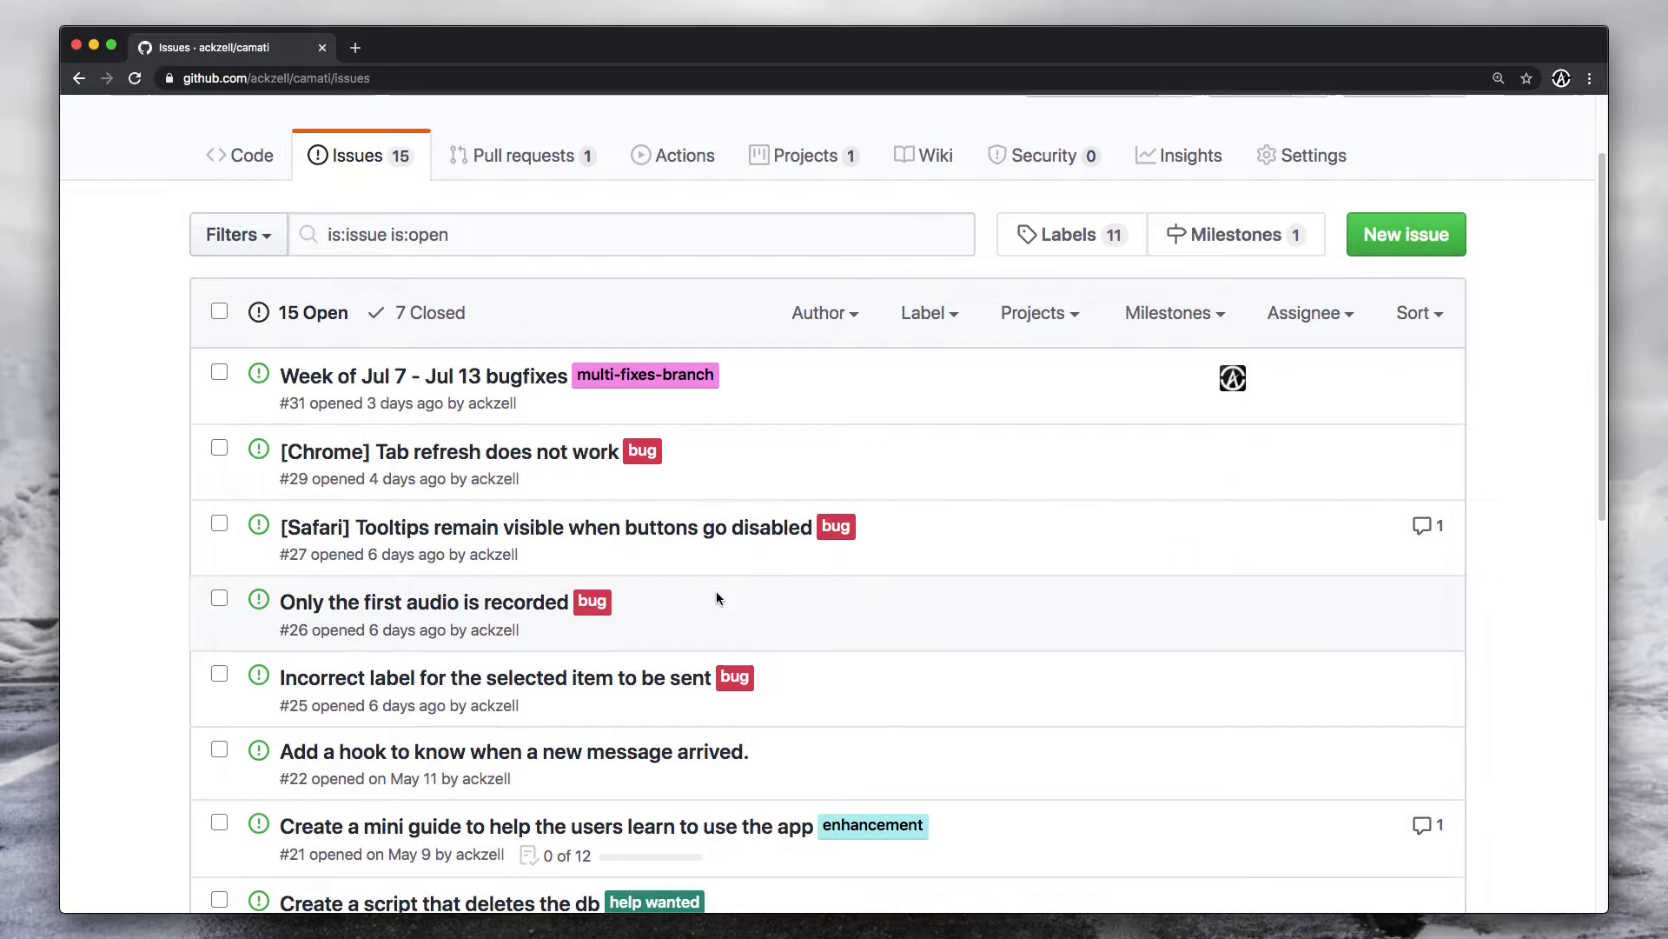
pyautogui.scroll(-3, 718, 598)
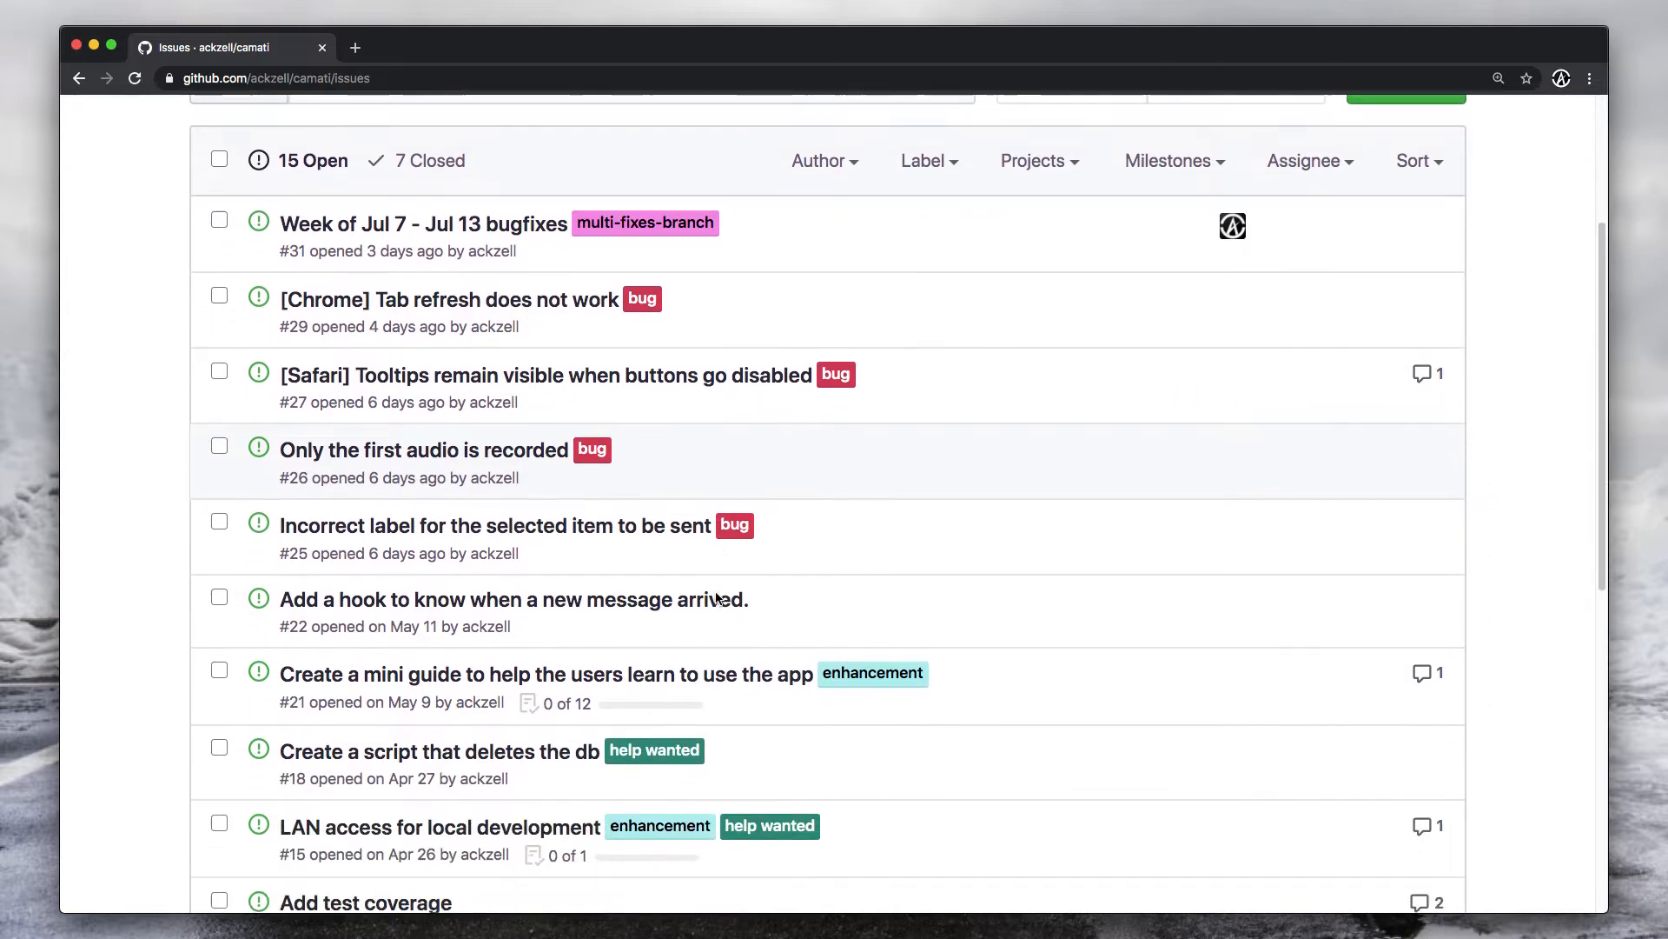
pyautogui.scroll(-2, 717, 595)
pyautogui.scroll(-1, 715, 596)
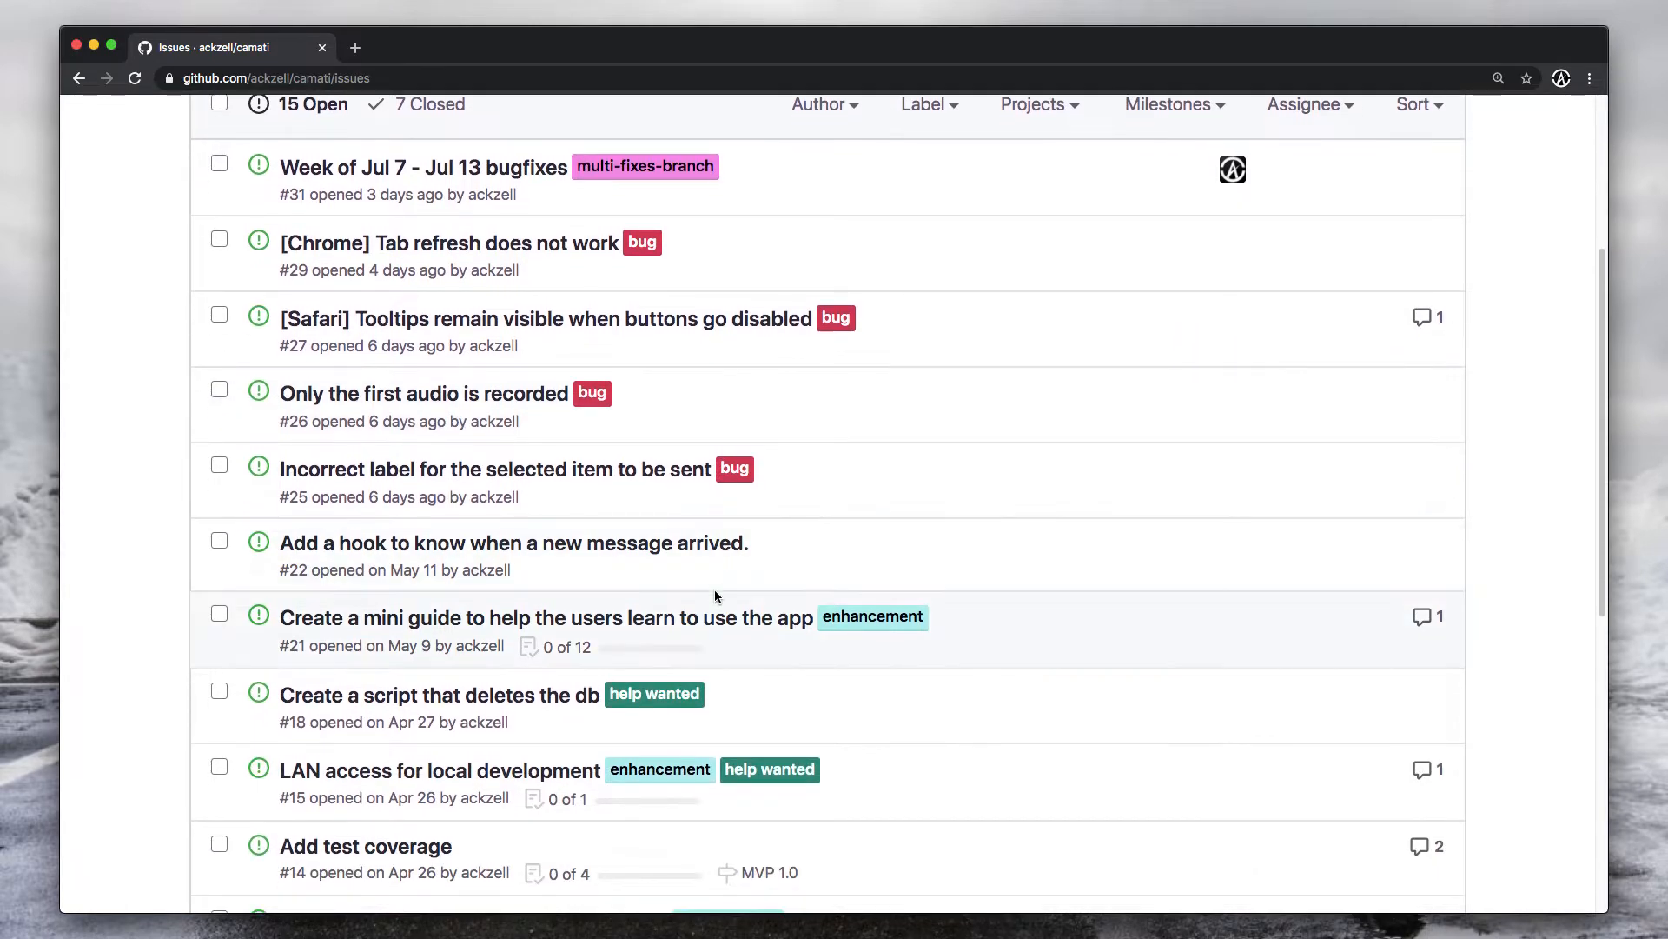
pyautogui.scroll(-1, 716, 595)
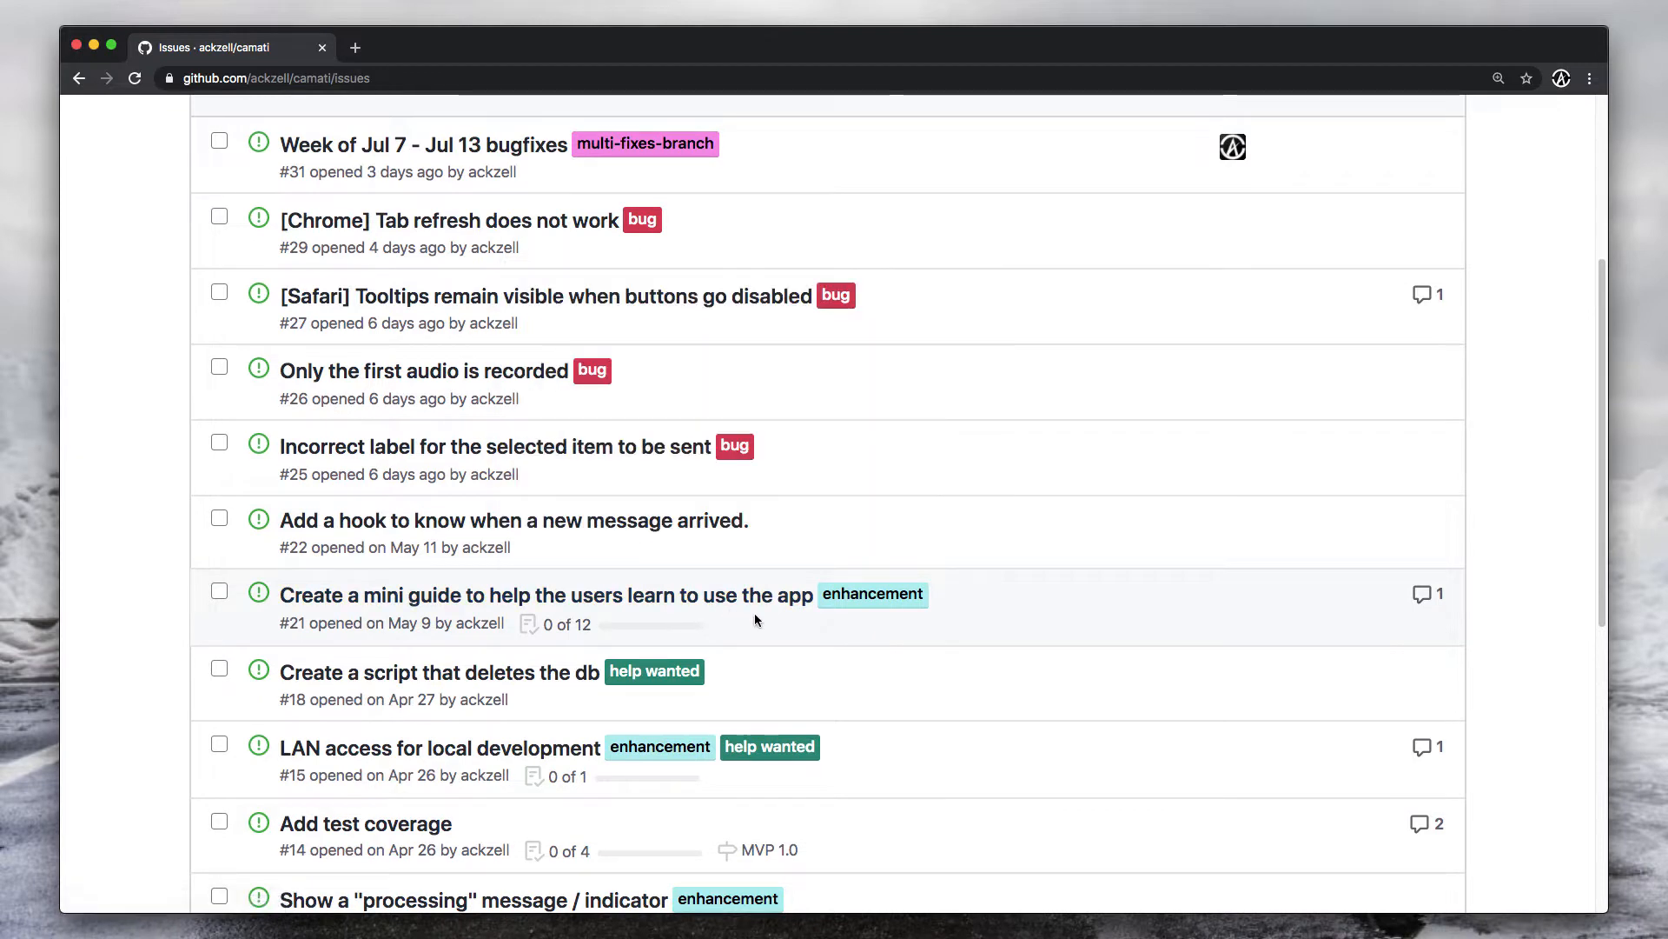
pyautogui.moveTo(768, 606)
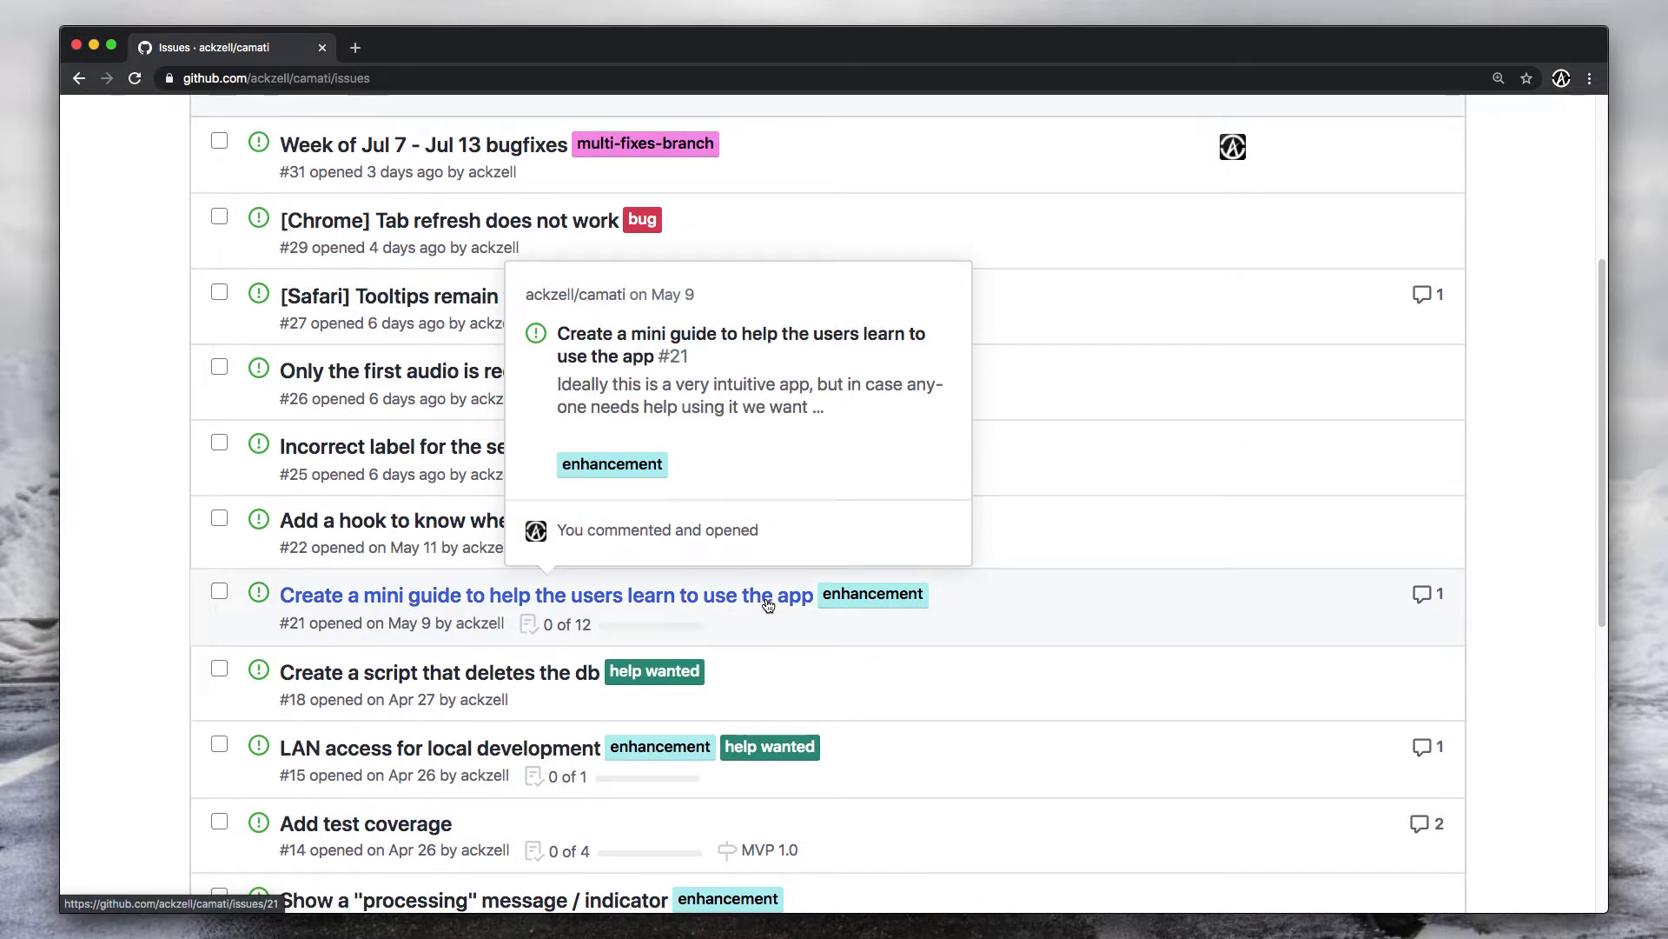
# Examine the older open issues, including the labels, task progress and the MVP 1.0 milestone on "Add test coverage".
pyautogui.scroll(-1, 768, 606)
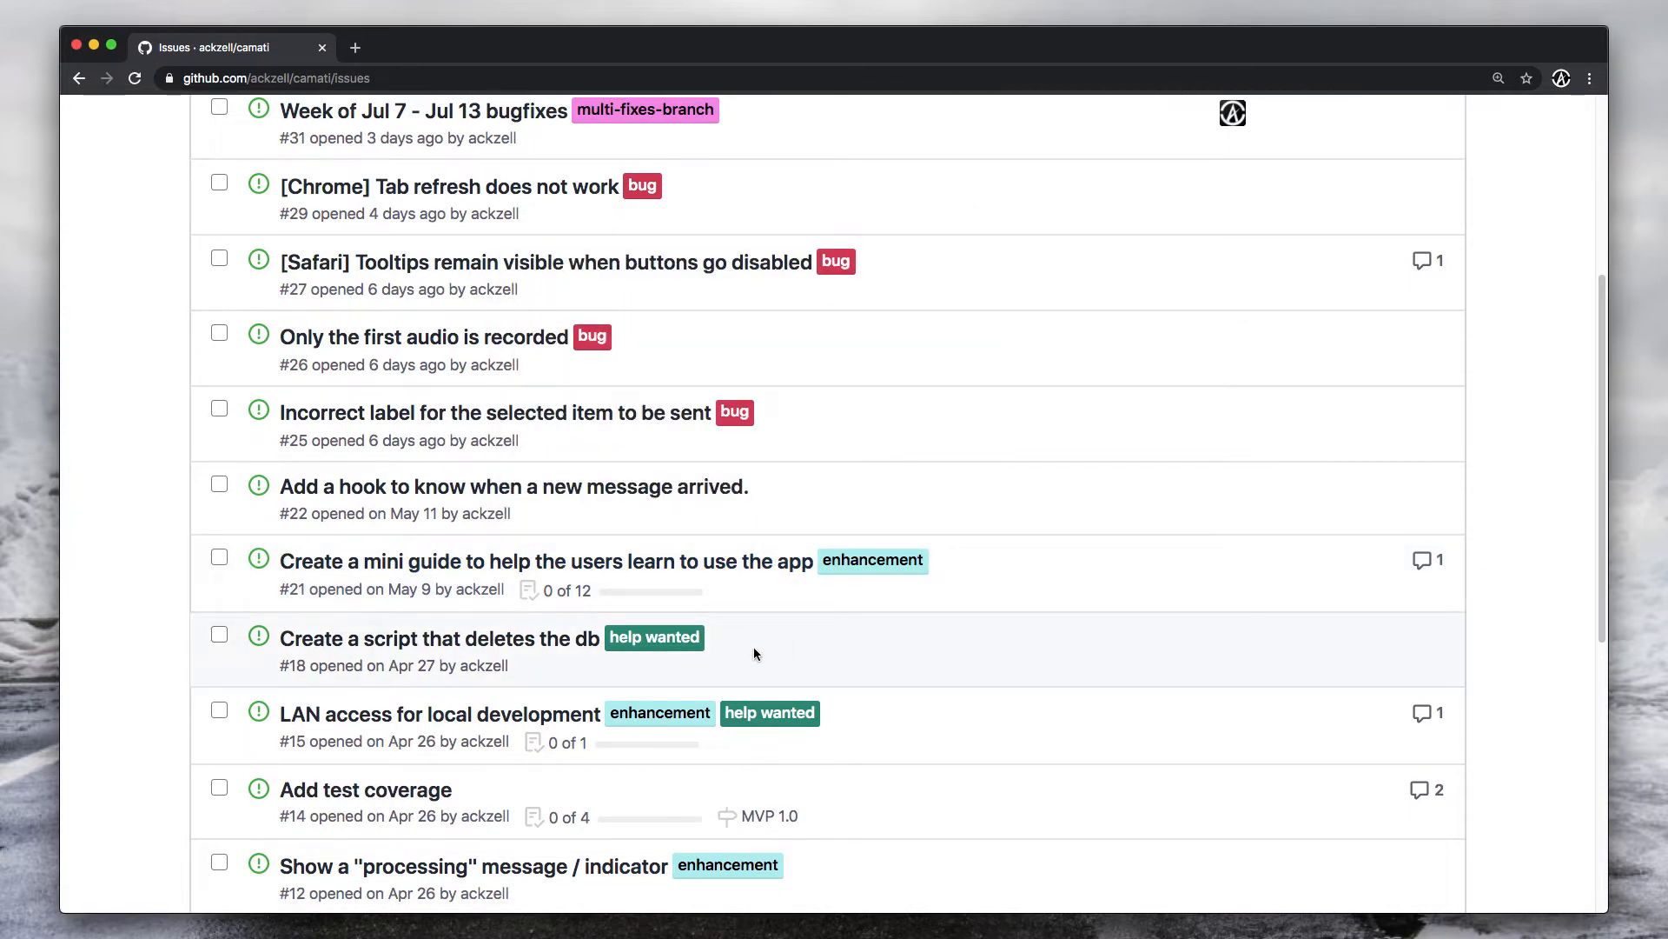
pyautogui.scroll(-1, 779, 643)
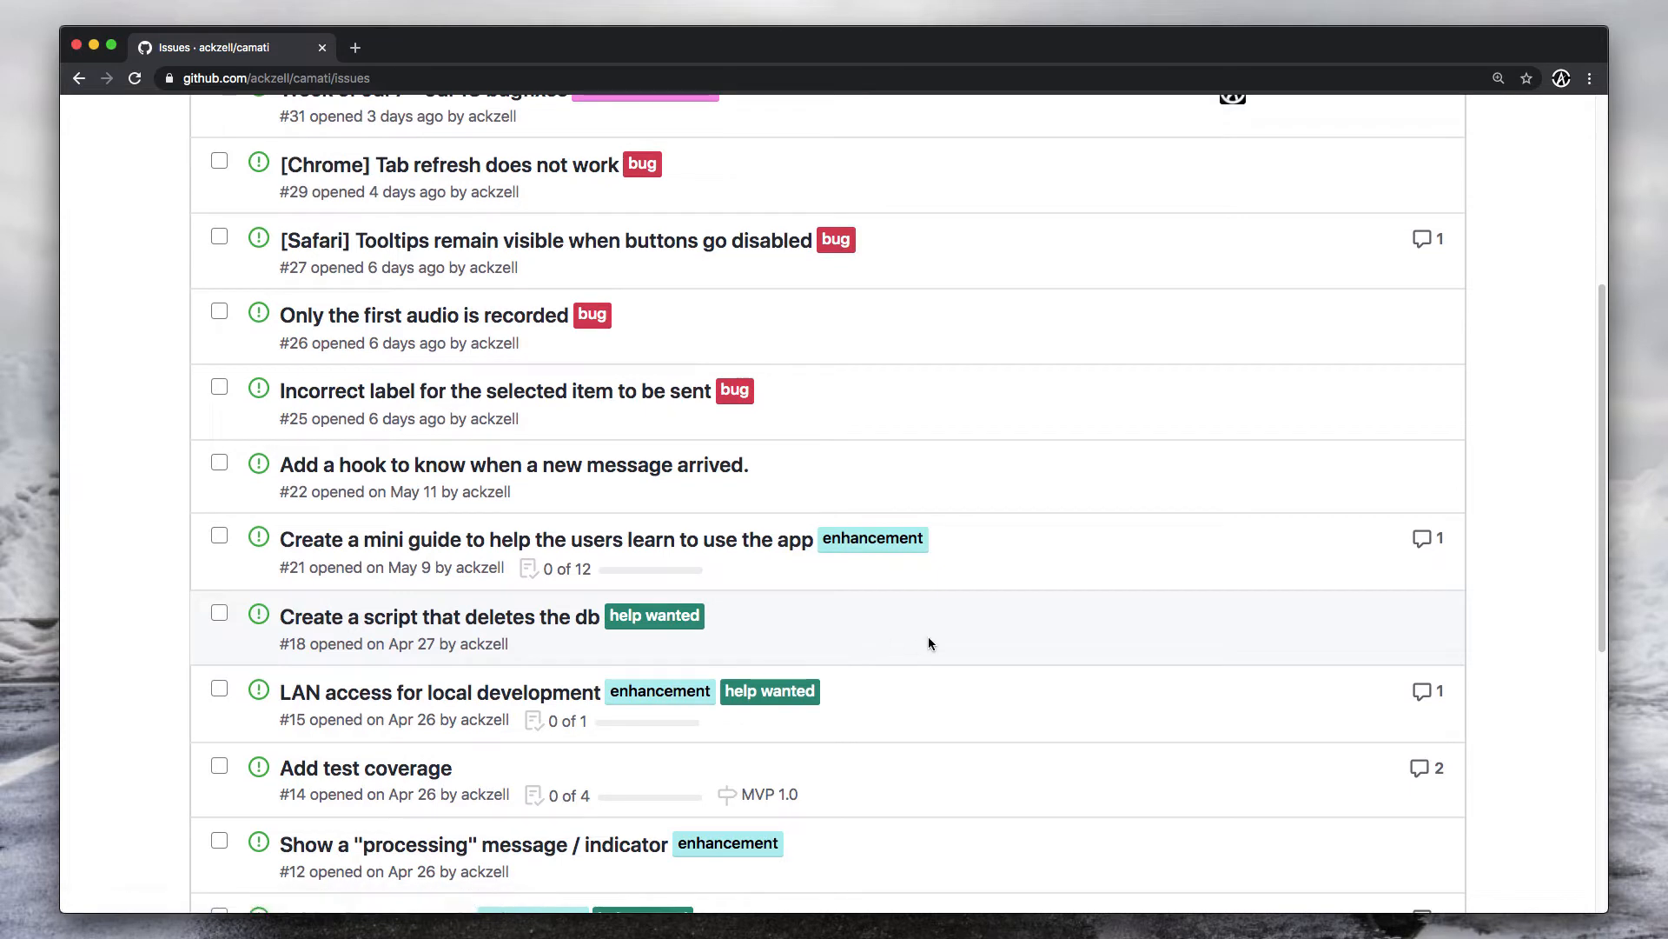
pyautogui.scroll(-2, 929, 643)
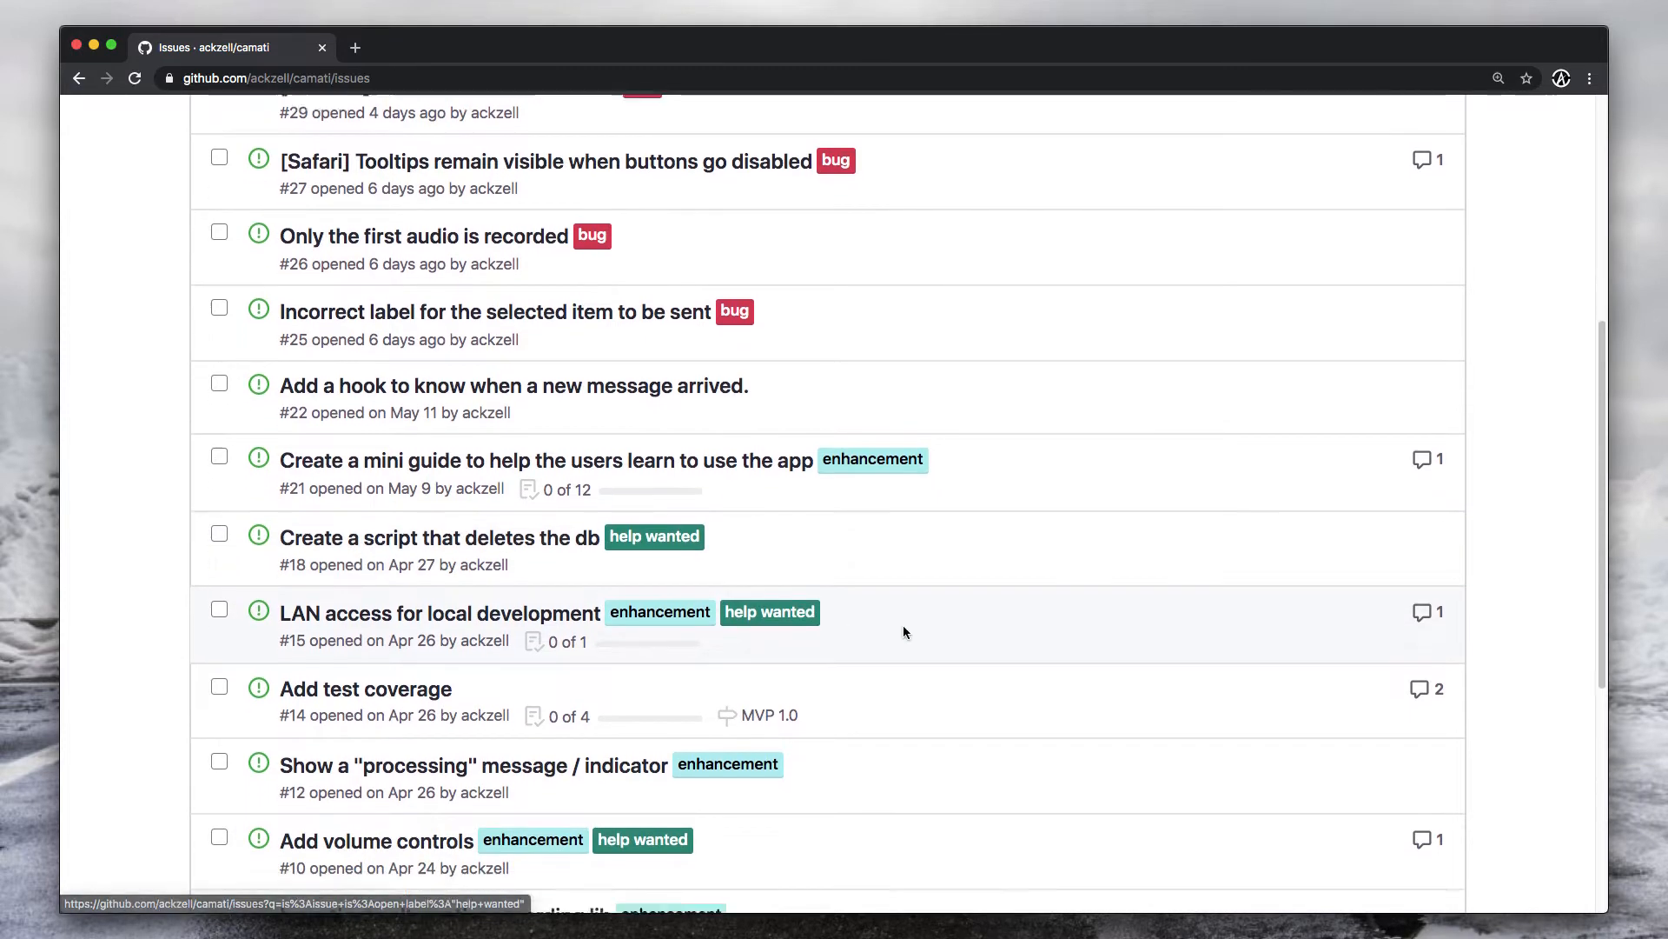
pyautogui.scroll(-2, 903, 626)
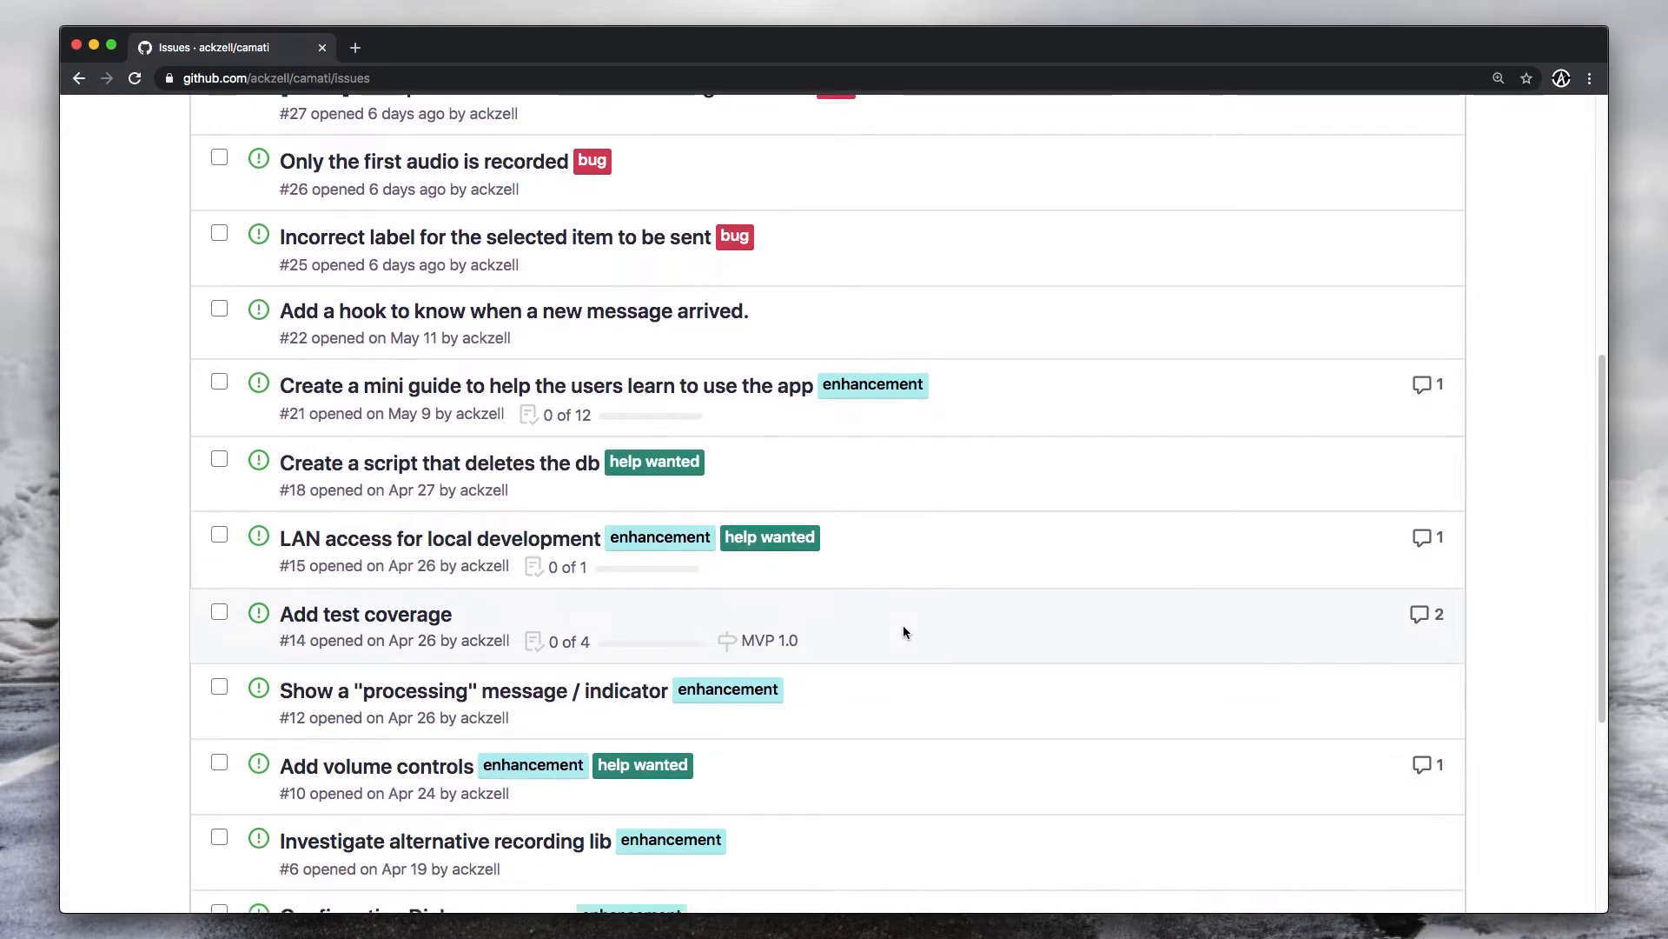
pyautogui.scroll(-1, 904, 632)
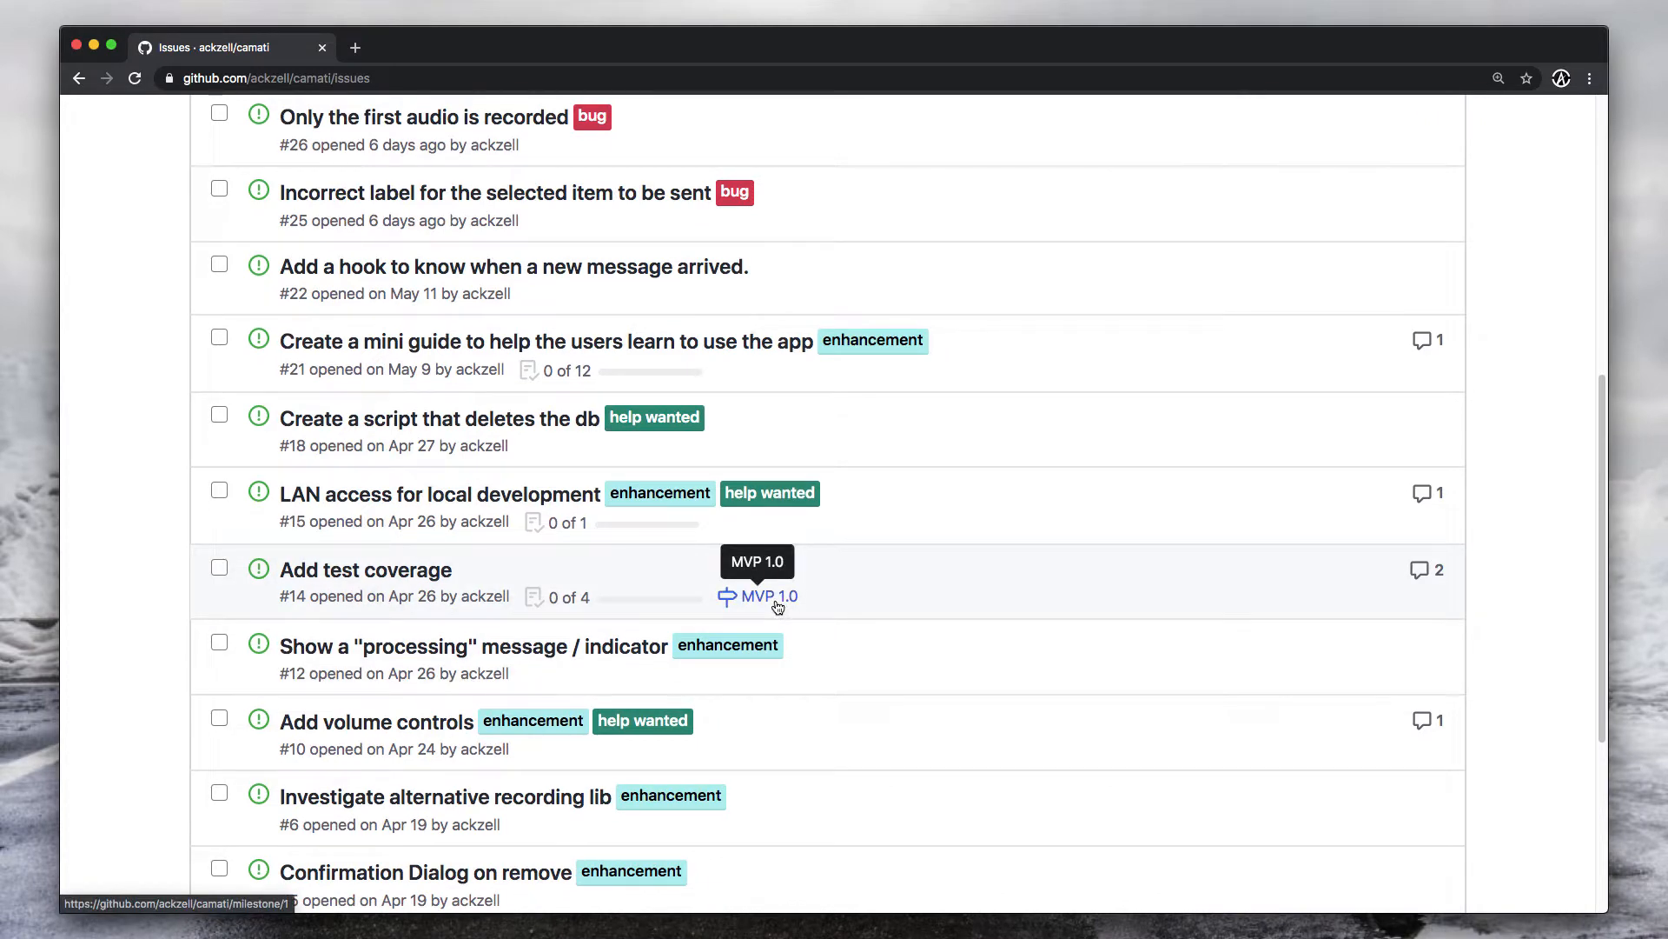
pyautogui.click(770, 597)
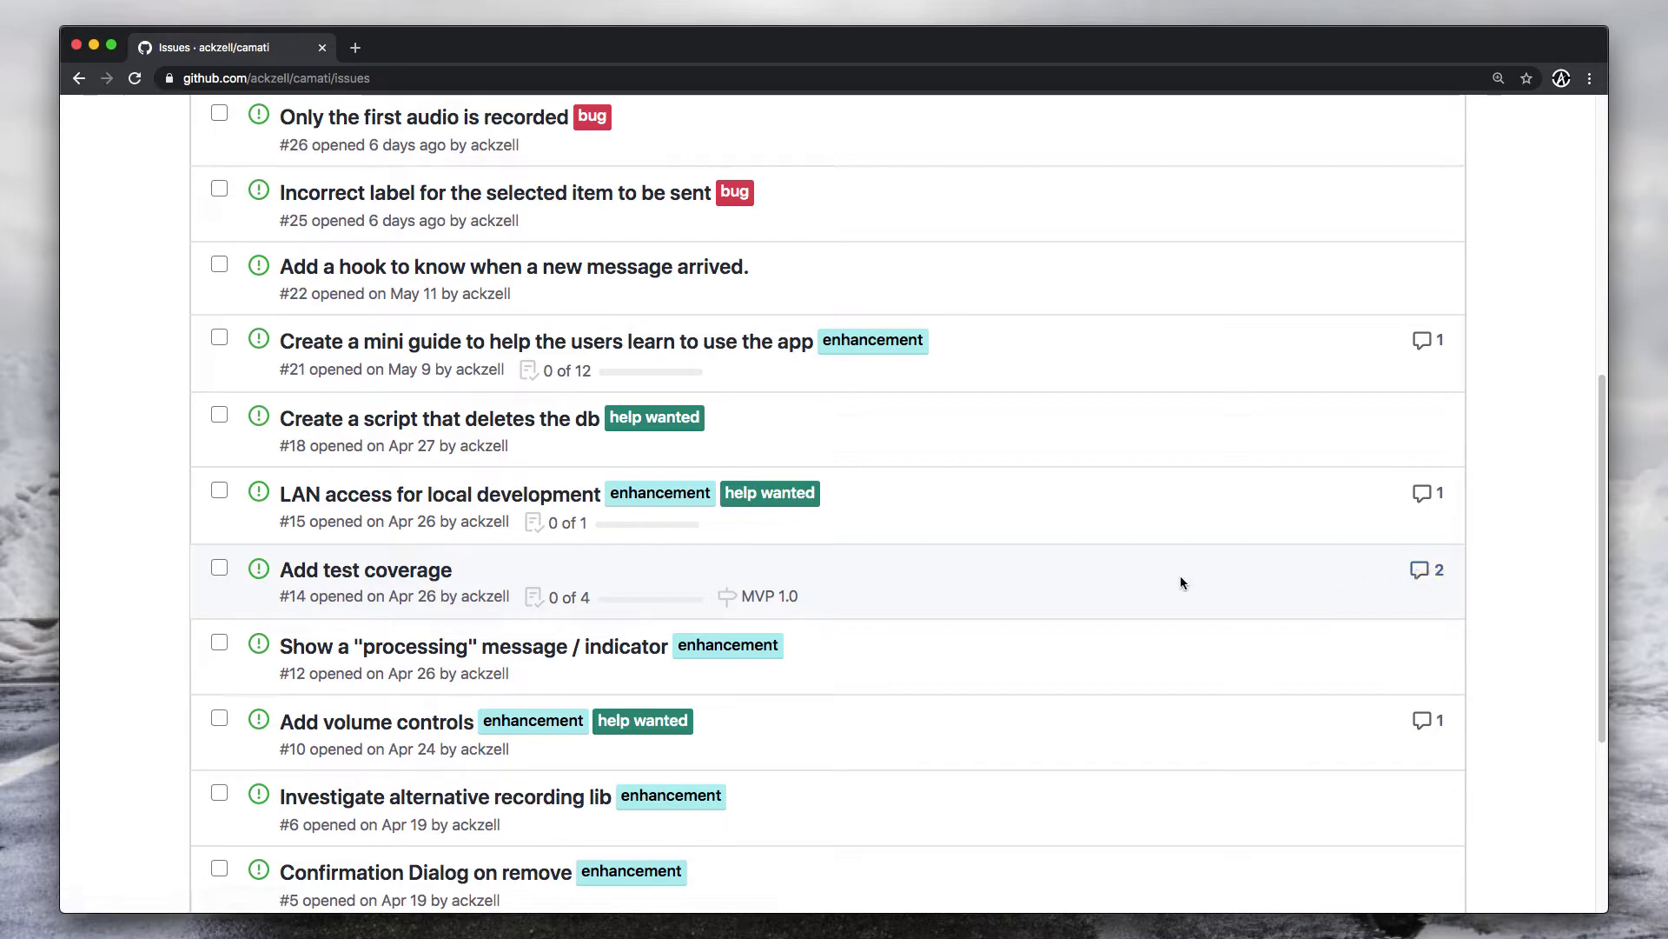
pyautogui.scroll(-1, 1180, 575)
pyautogui.scroll(6, 1180, 575)
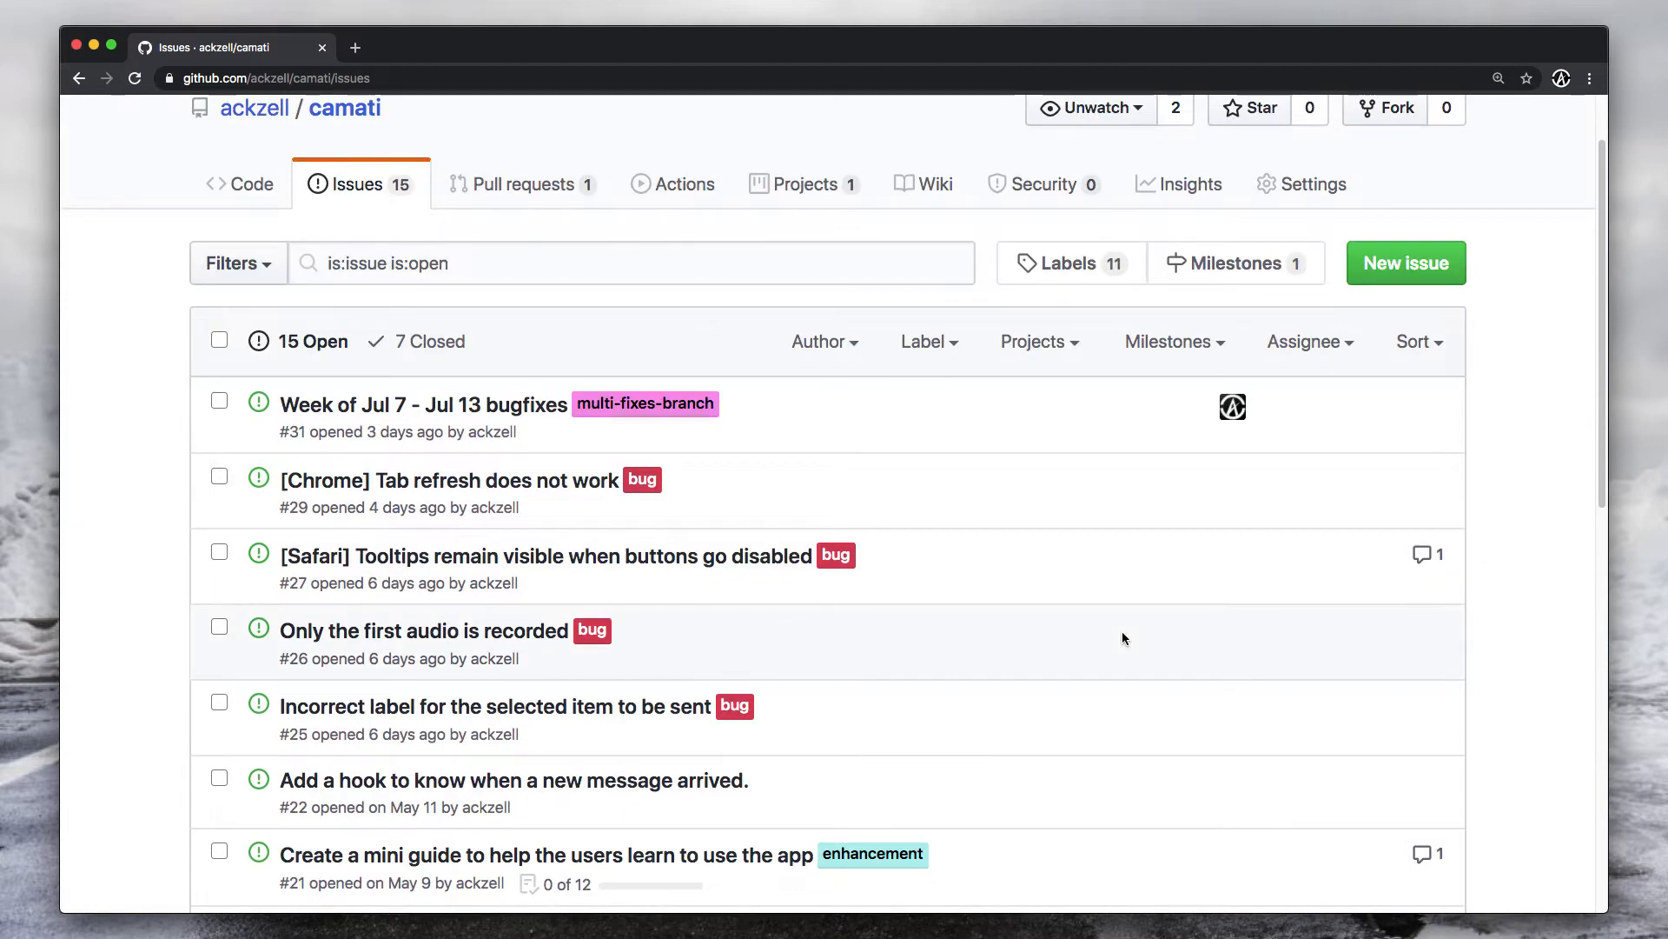
pyautogui.scroll(2, 1121, 633)
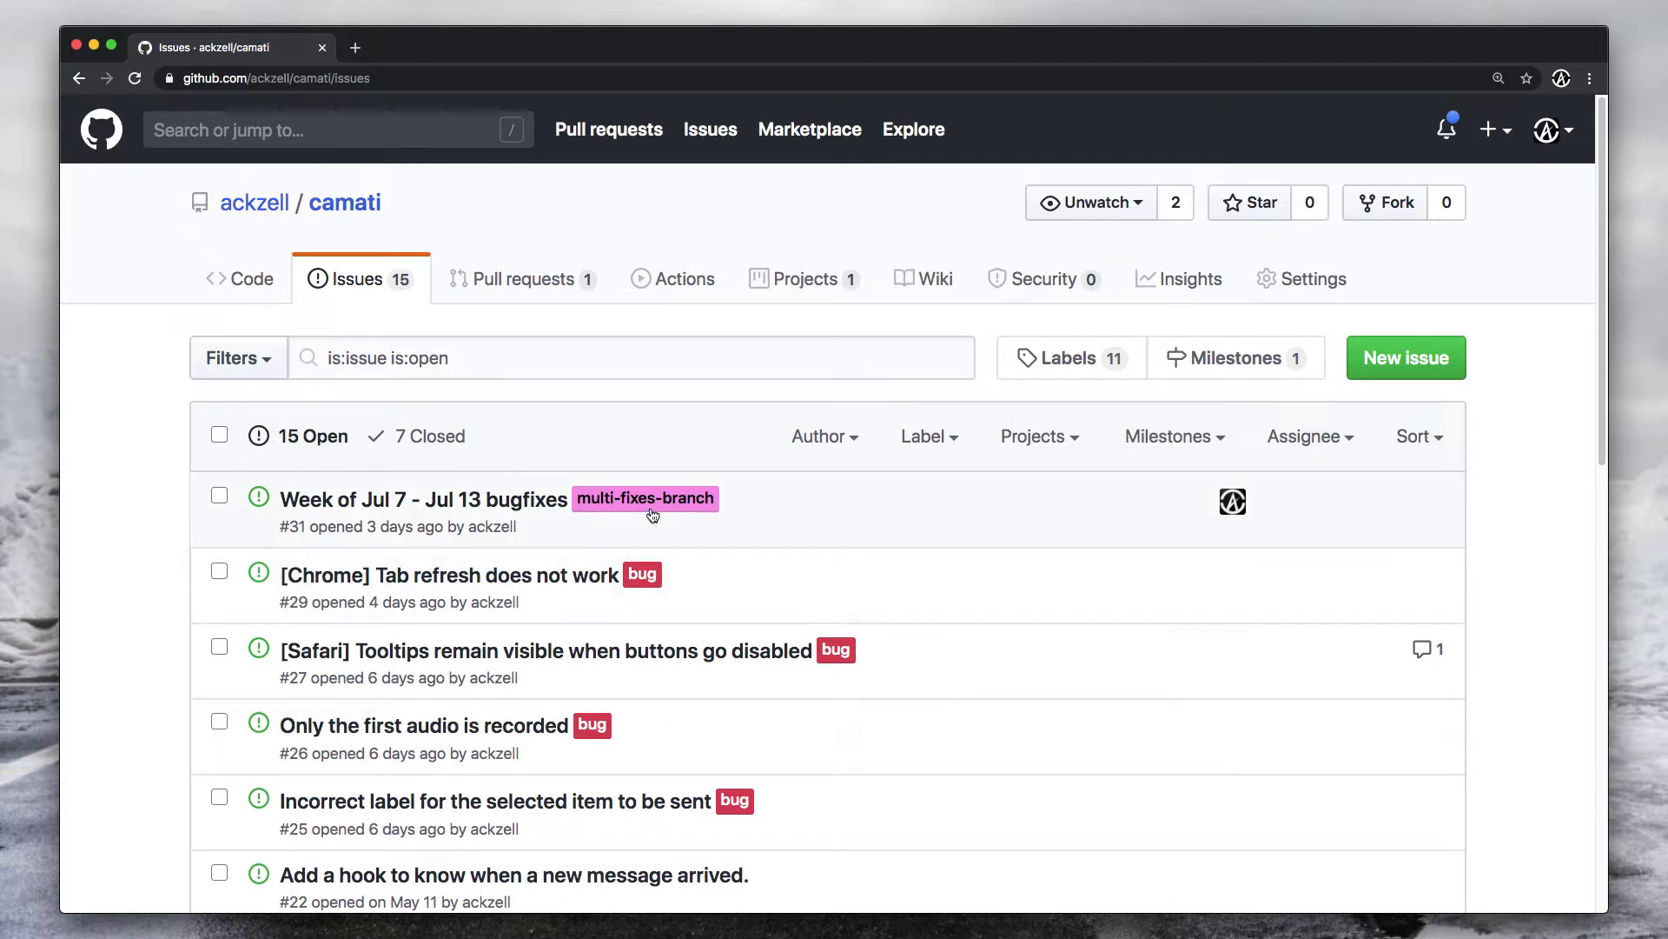
# Open the repository's issue labels and review the full list with descriptions, from bug to wontfix.
pyautogui.click(1083, 372)
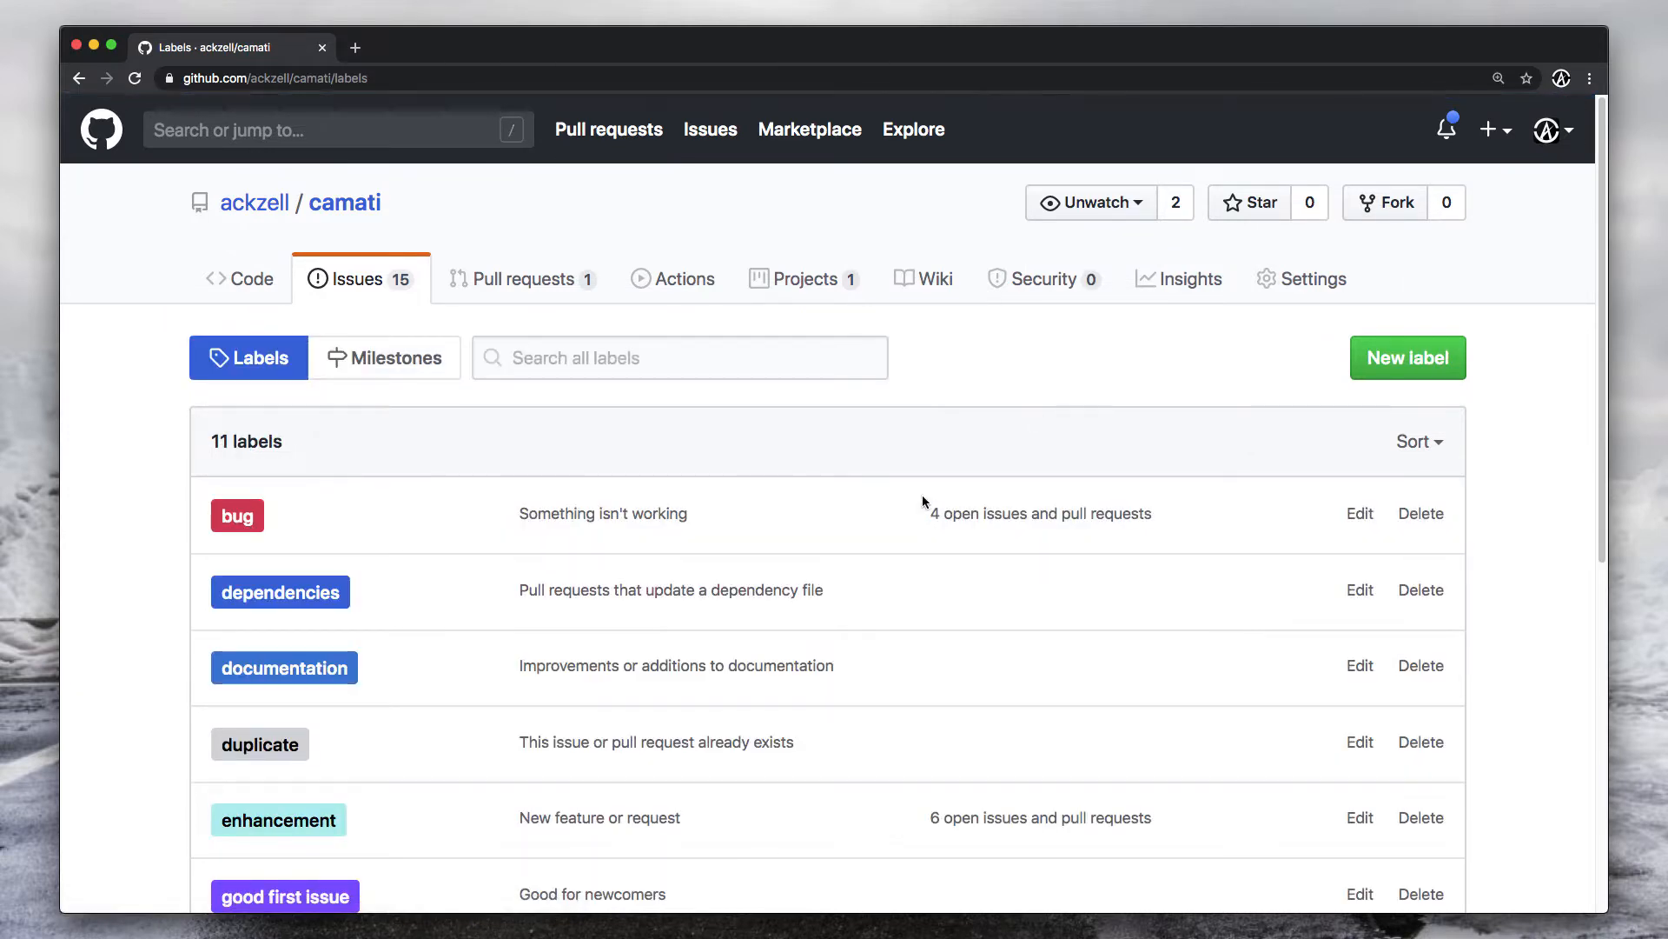
pyautogui.scroll(-3, 847, 462)
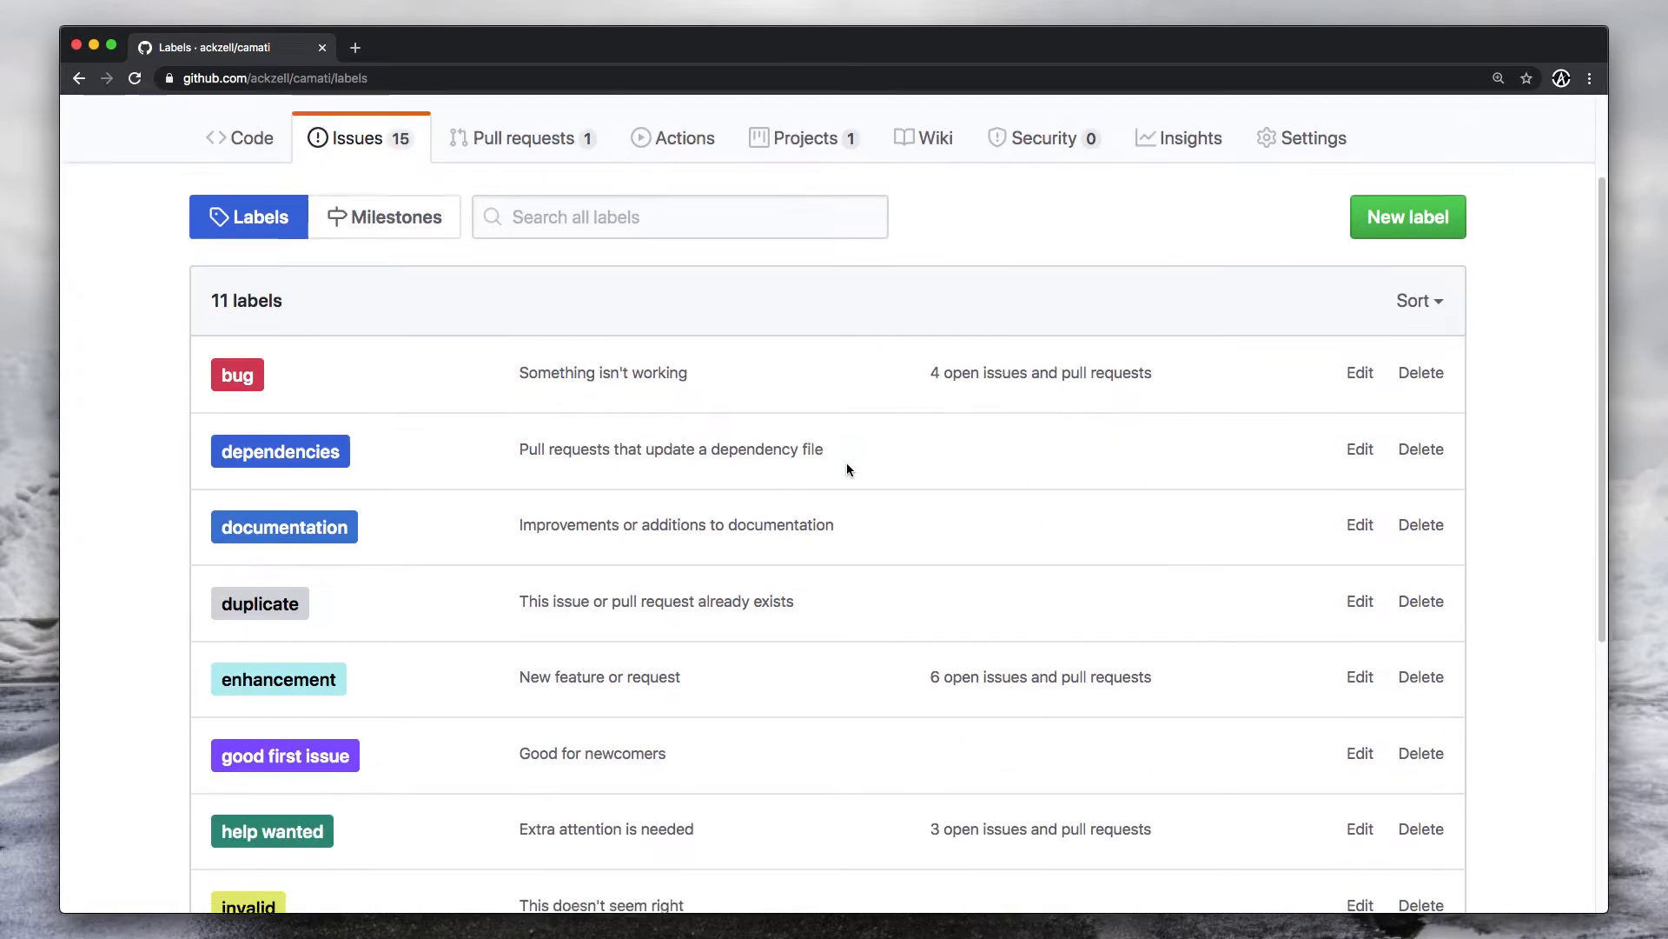
pyautogui.scroll(-1, 848, 470)
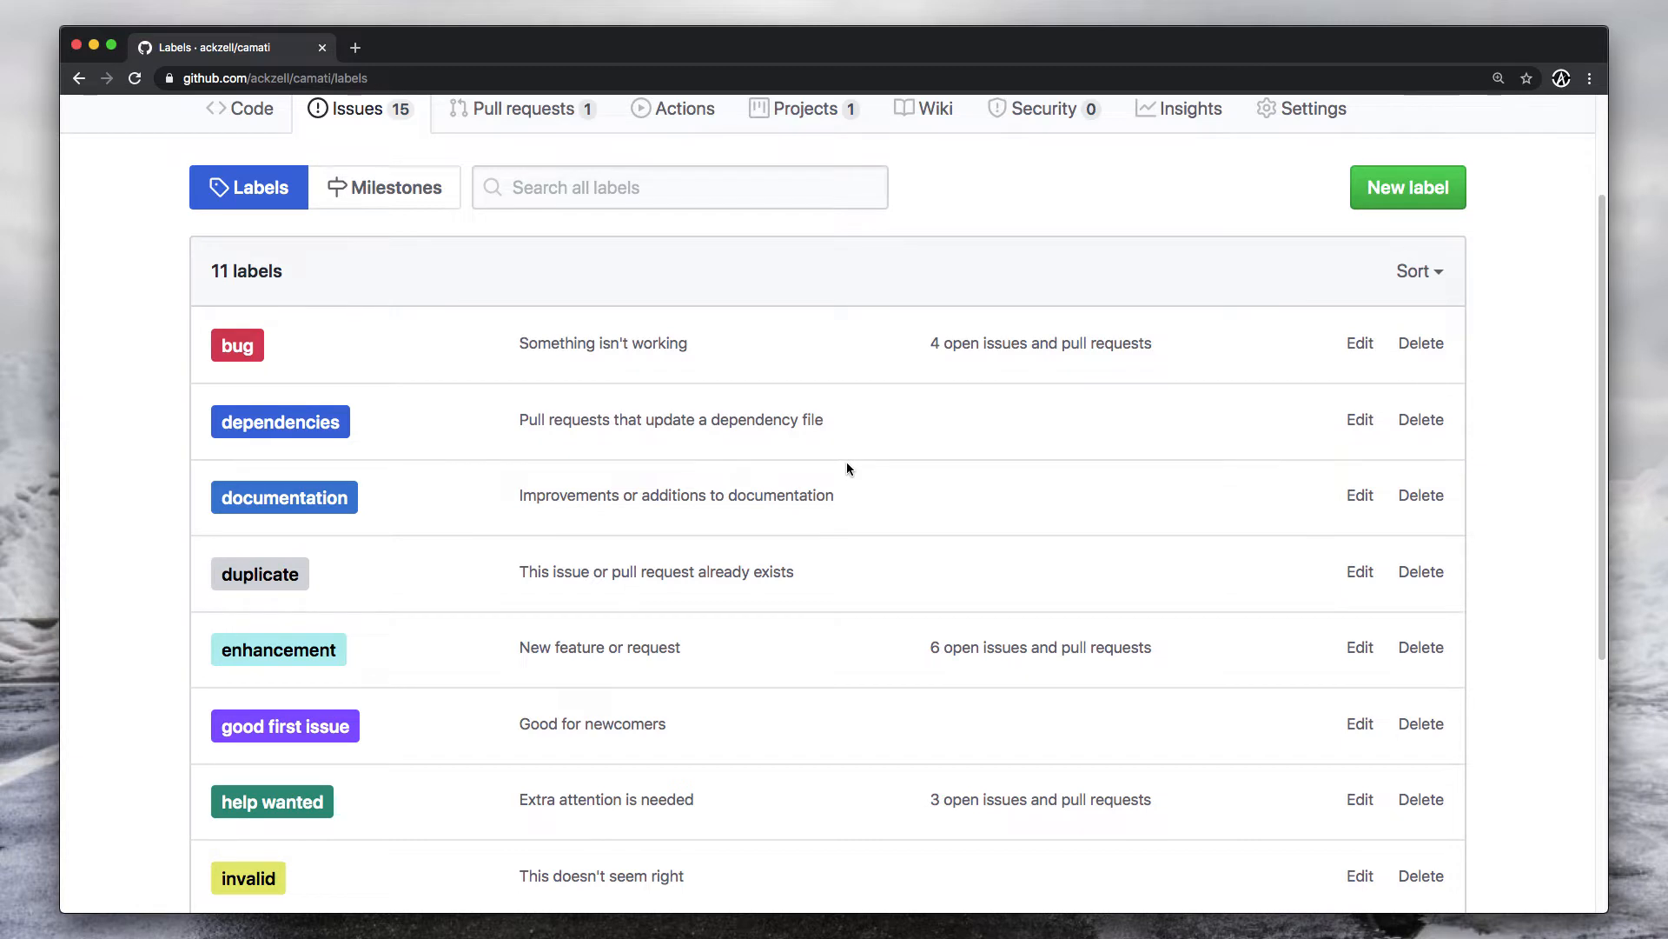
pyautogui.scroll(-1, 848, 469)
pyautogui.scroll(-1, 849, 470)
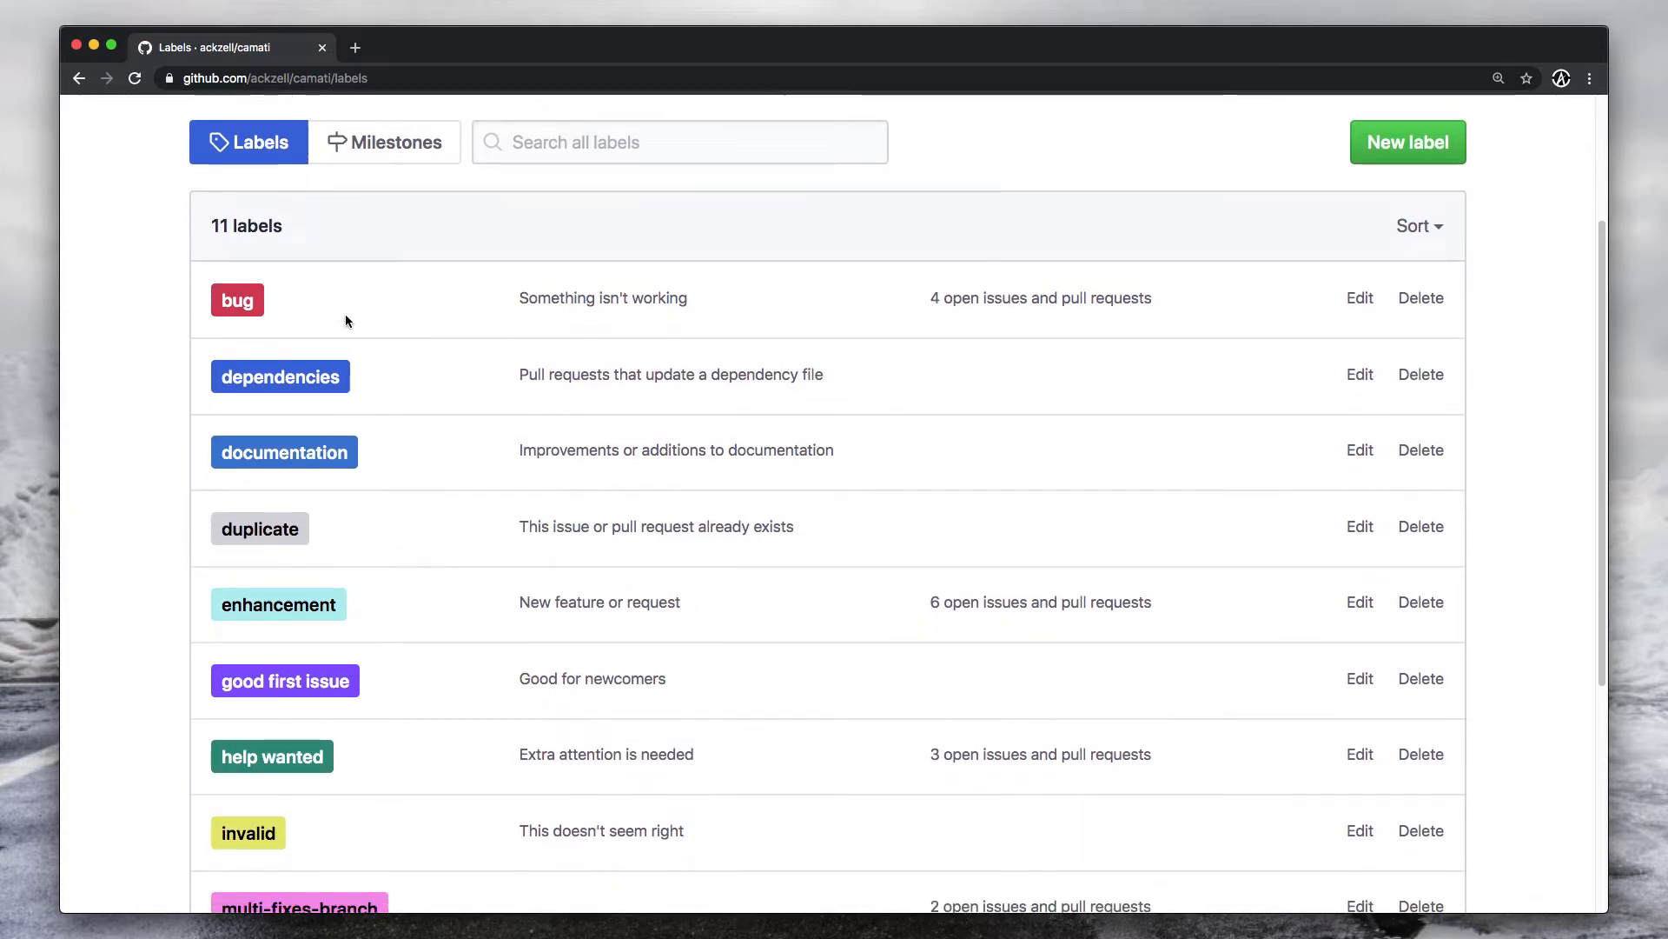
pyautogui.scroll(-1, 939, 286)
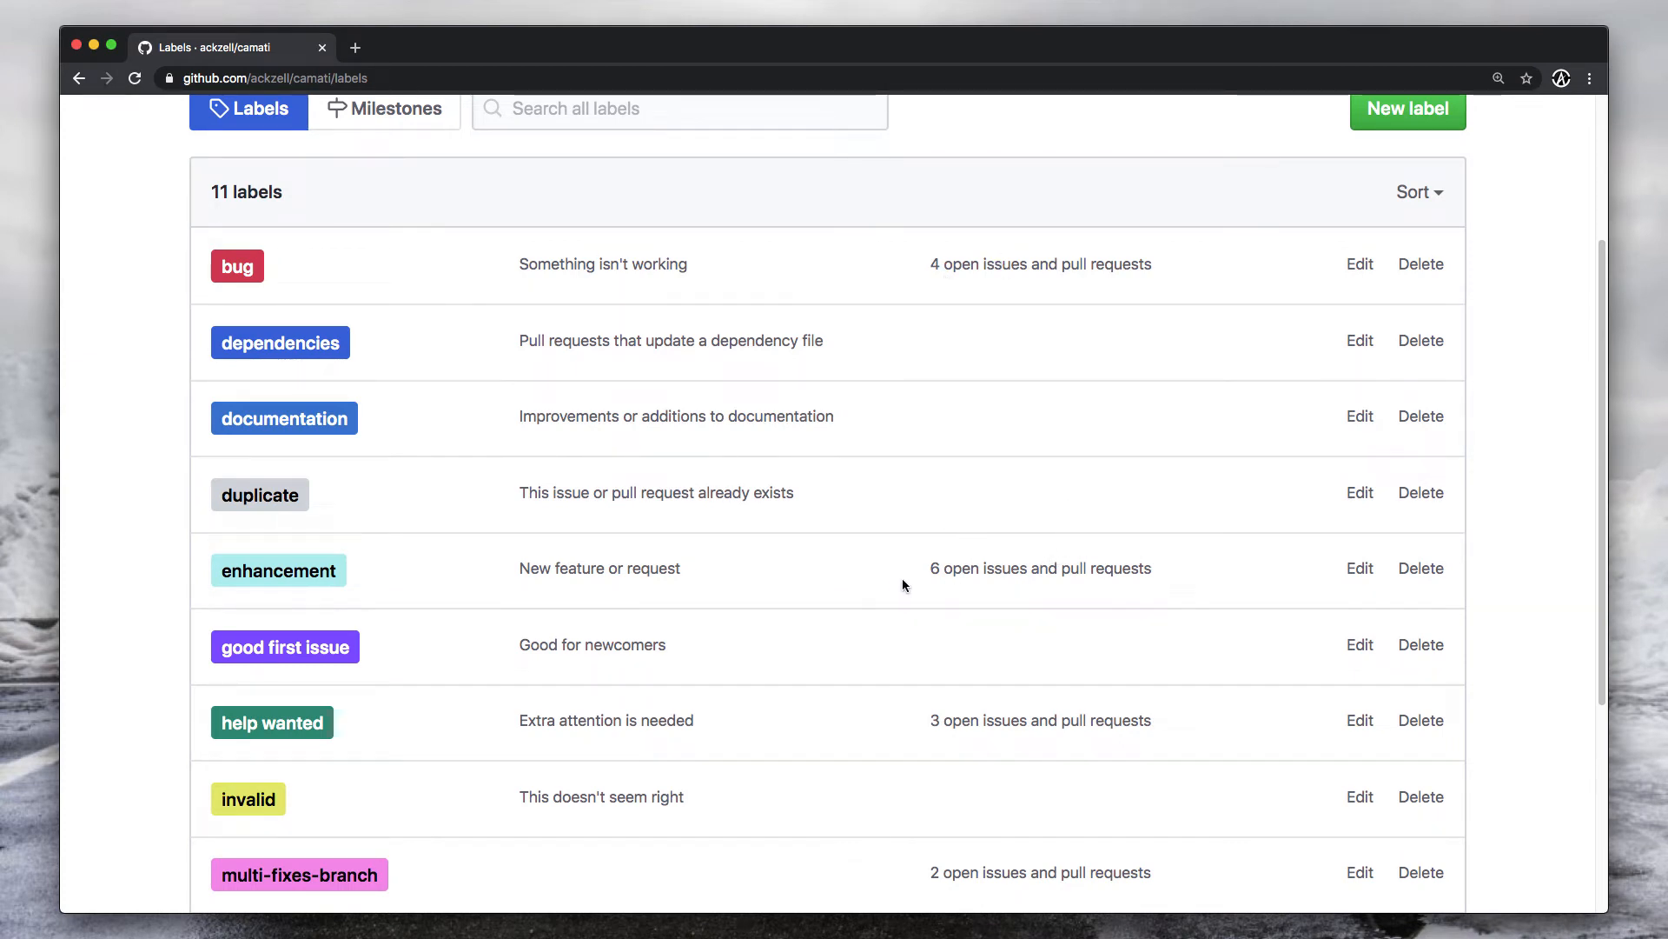
pyautogui.scroll(-5, 1220, 584)
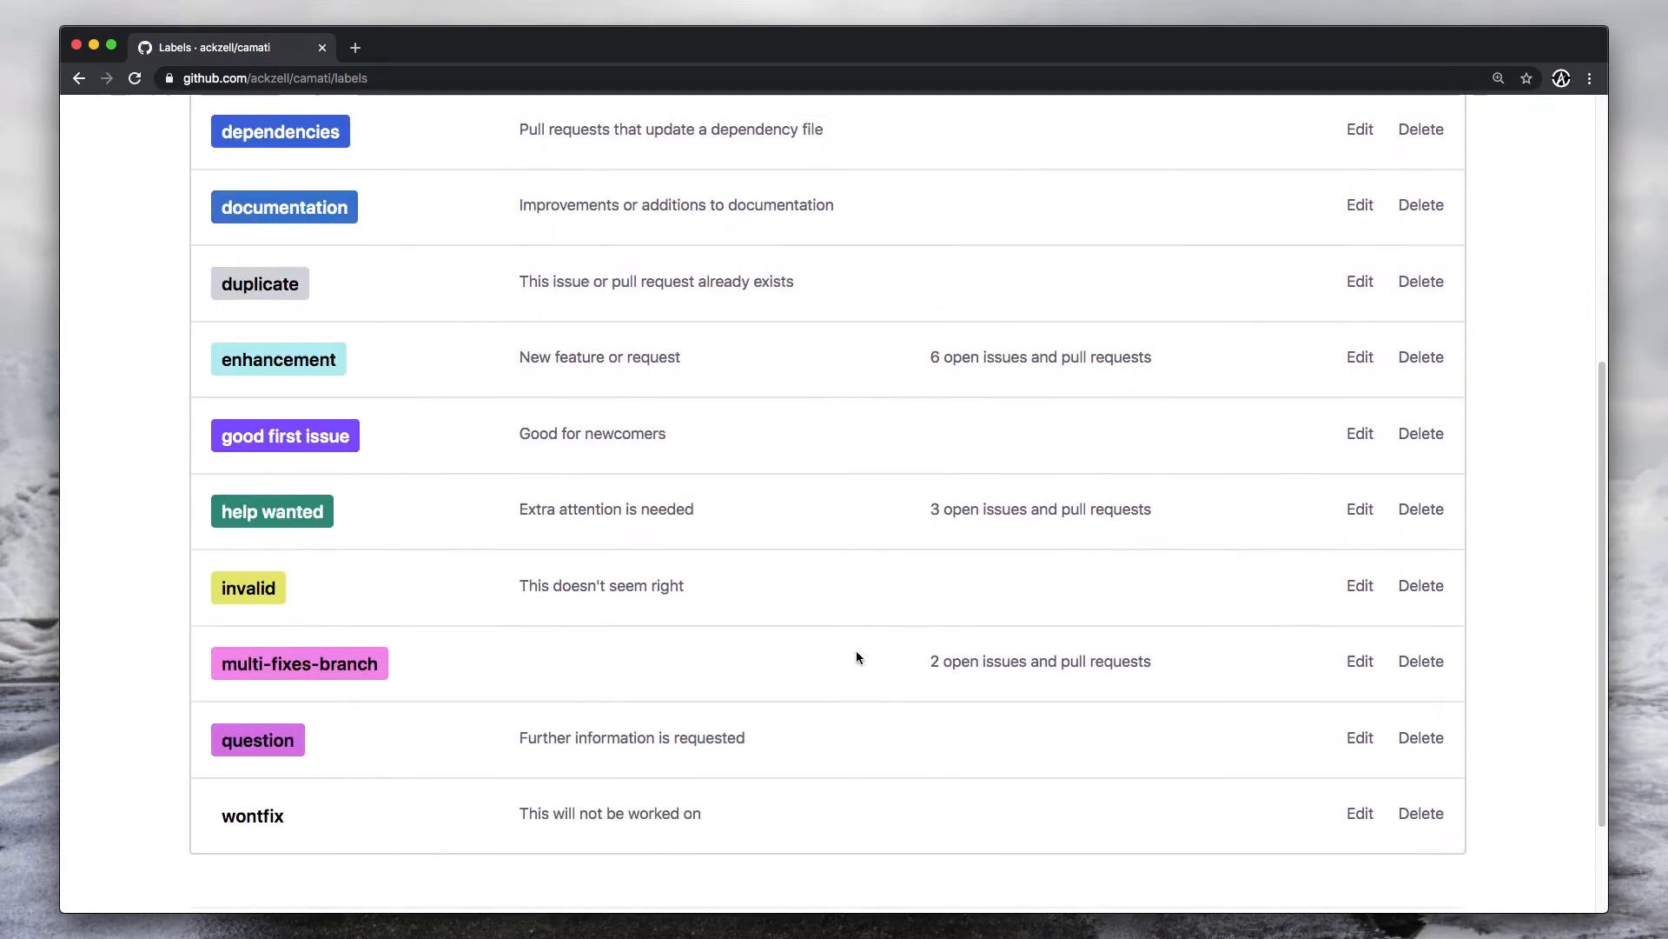
pyautogui.scroll(10, 324, 277)
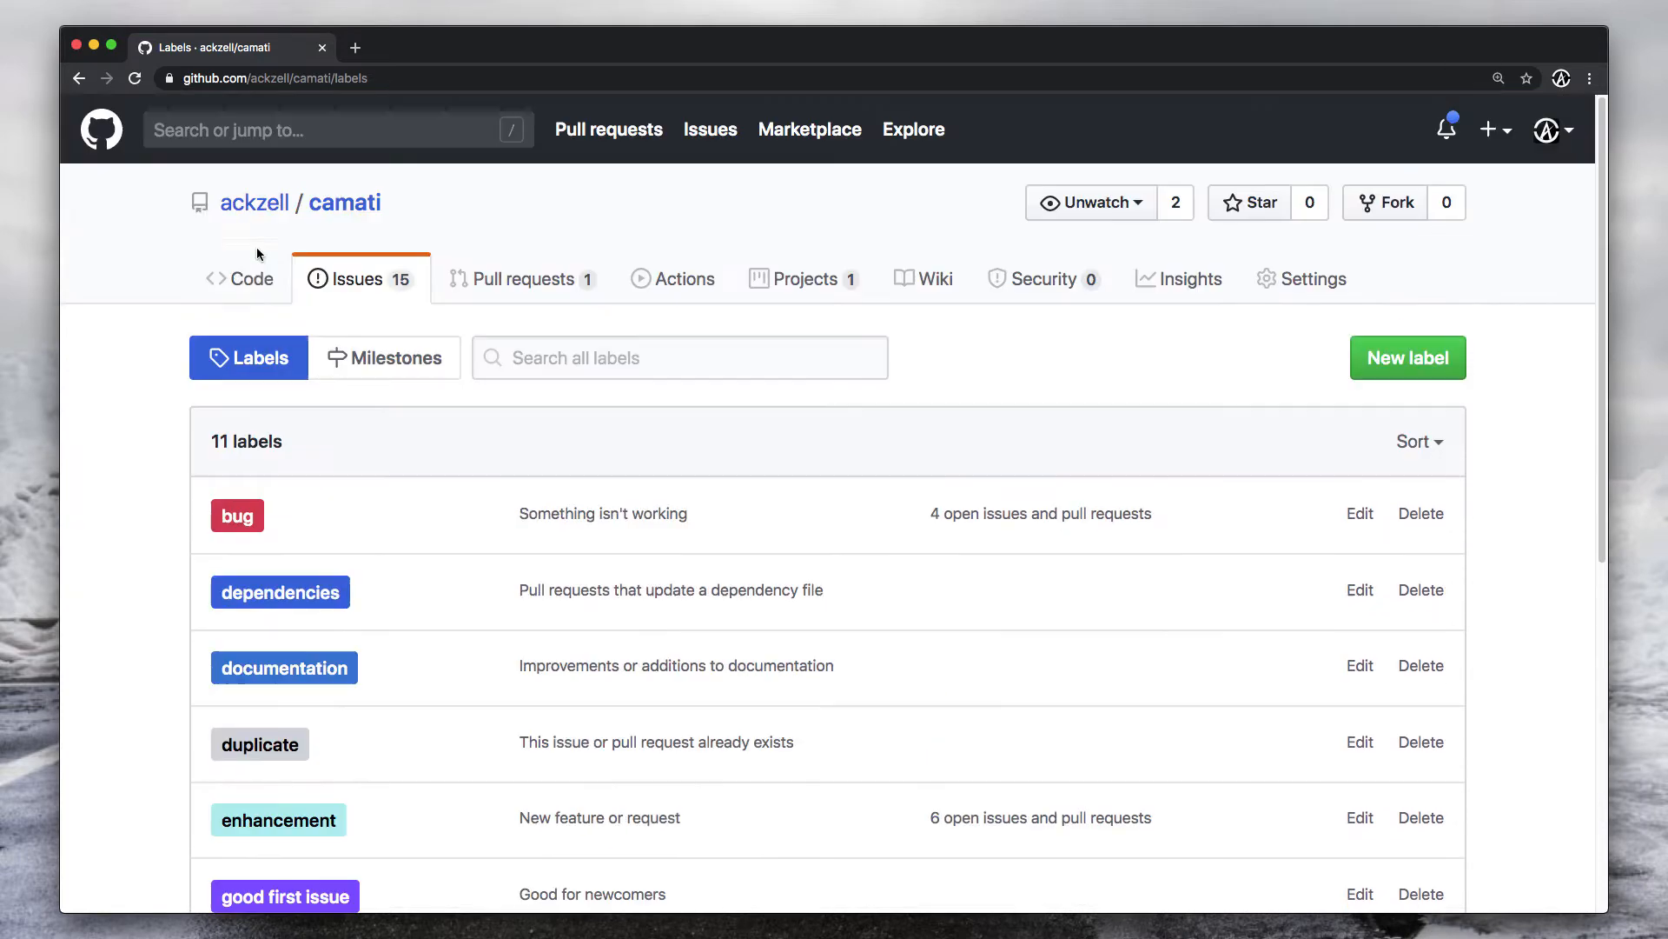
# Open the repository's milestones and examine the MVP 1.0 milestone, highlighting its title.
pyautogui.click(386, 359)
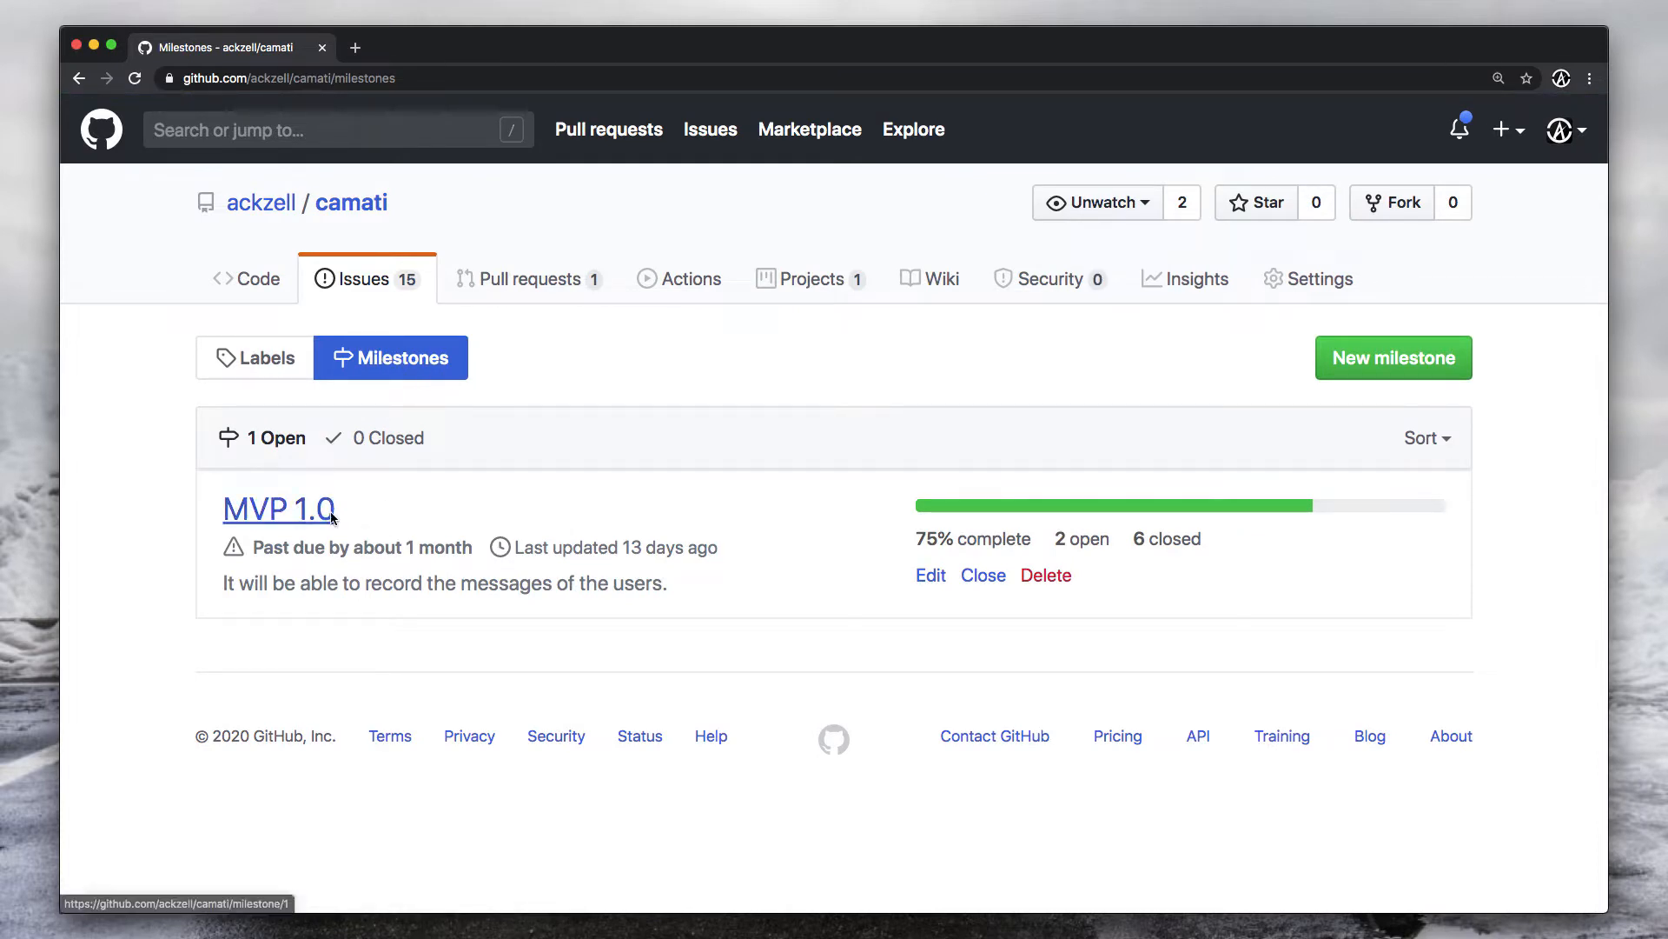
pyautogui.moveTo(353, 514); pyautogui.dragTo(208, 515)
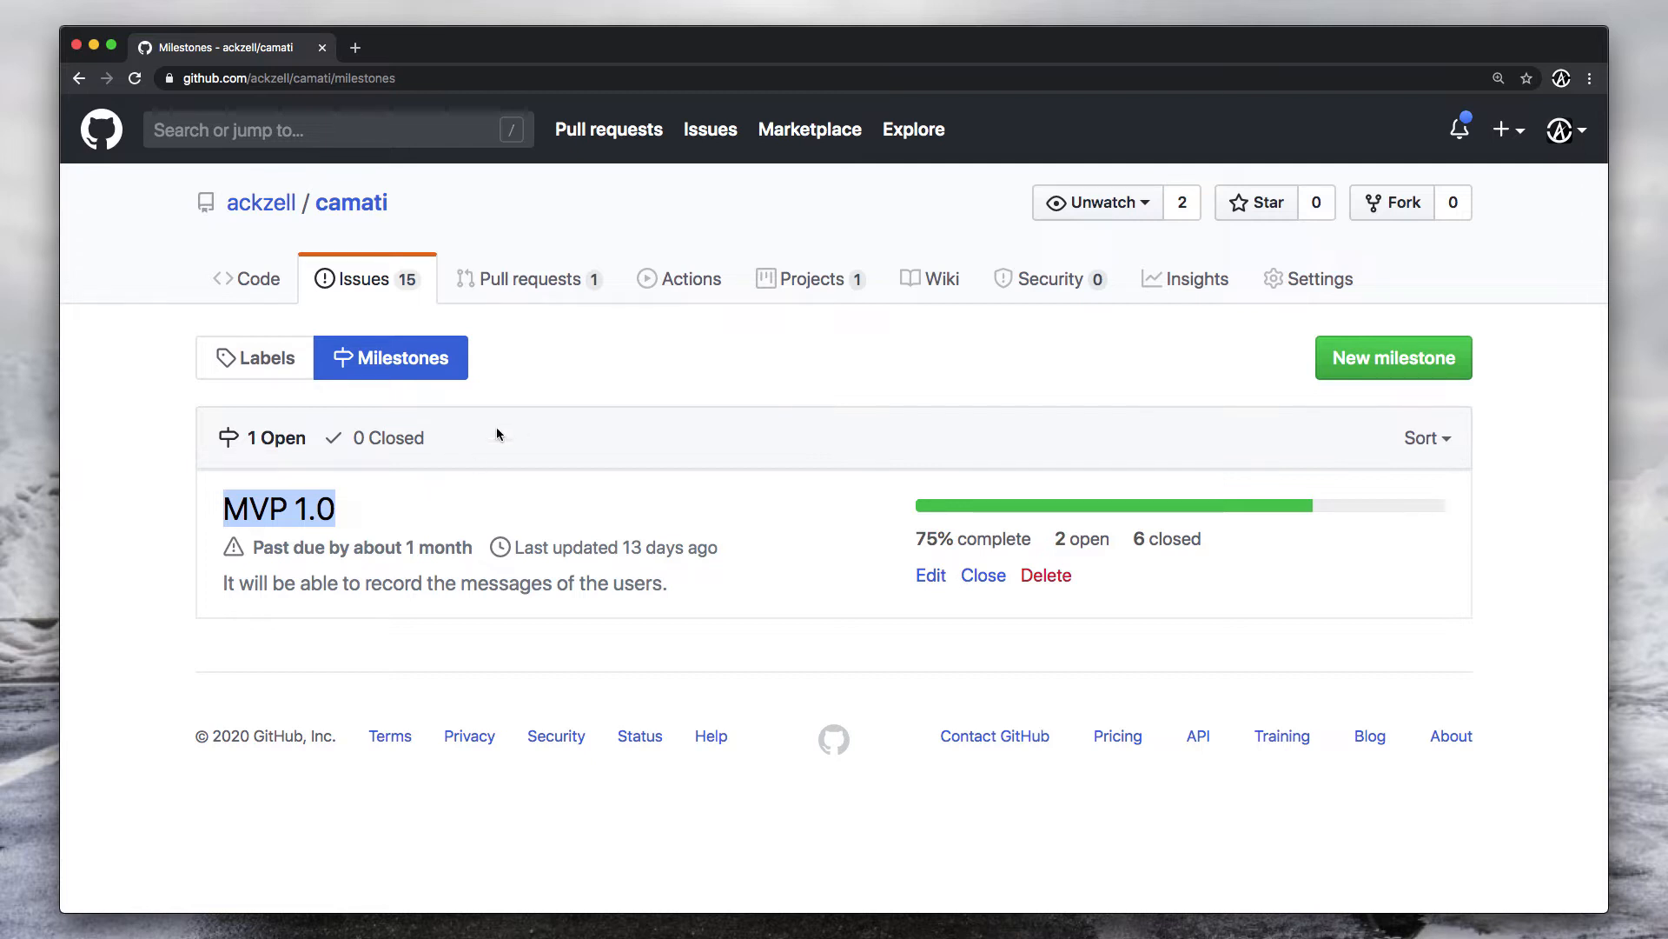
pyautogui.click(431, 530)
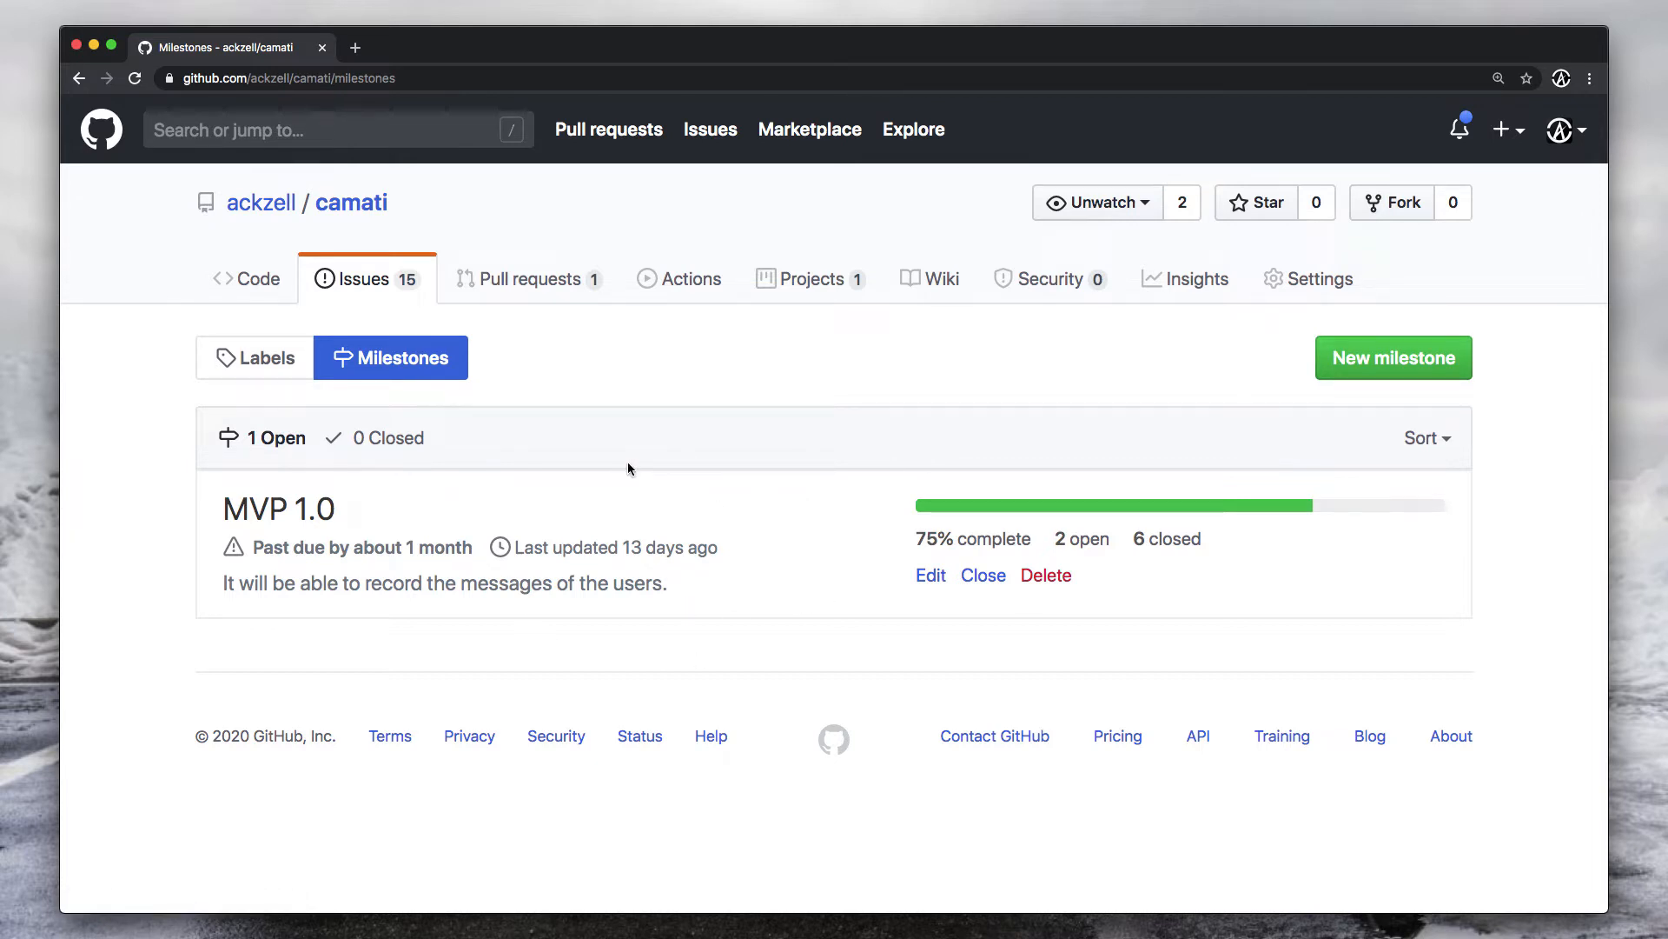
# Return from the milestones to the labels and look over the whole label list again.
pyautogui.click(287, 365)
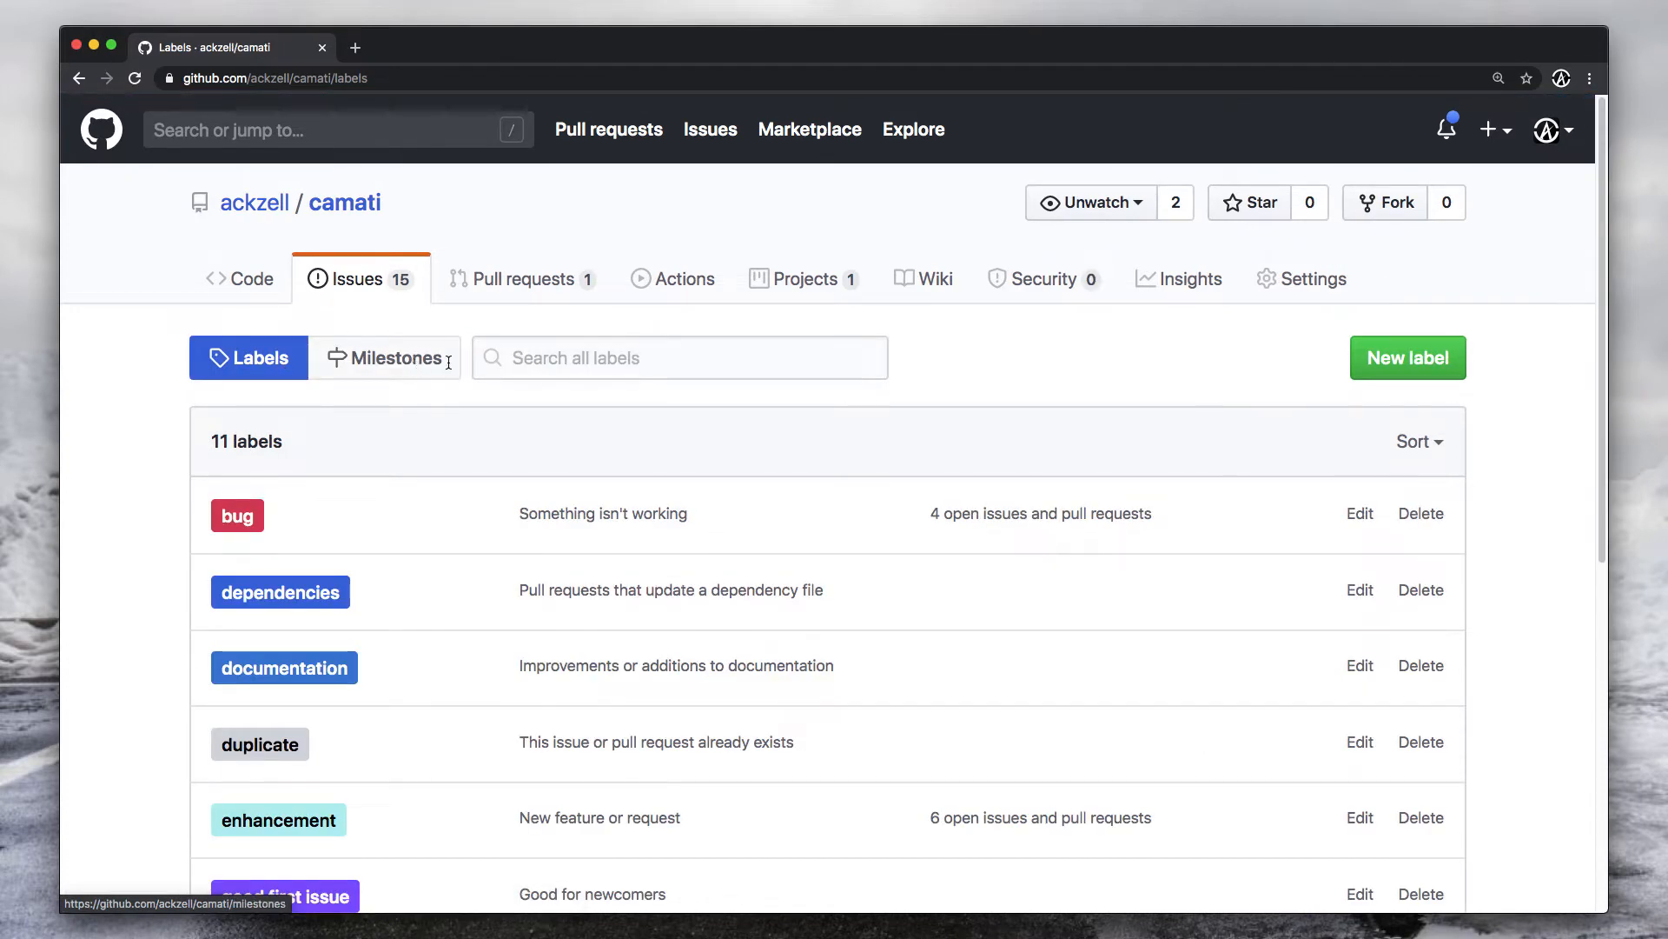
pyautogui.scroll(-2, 840, 431)
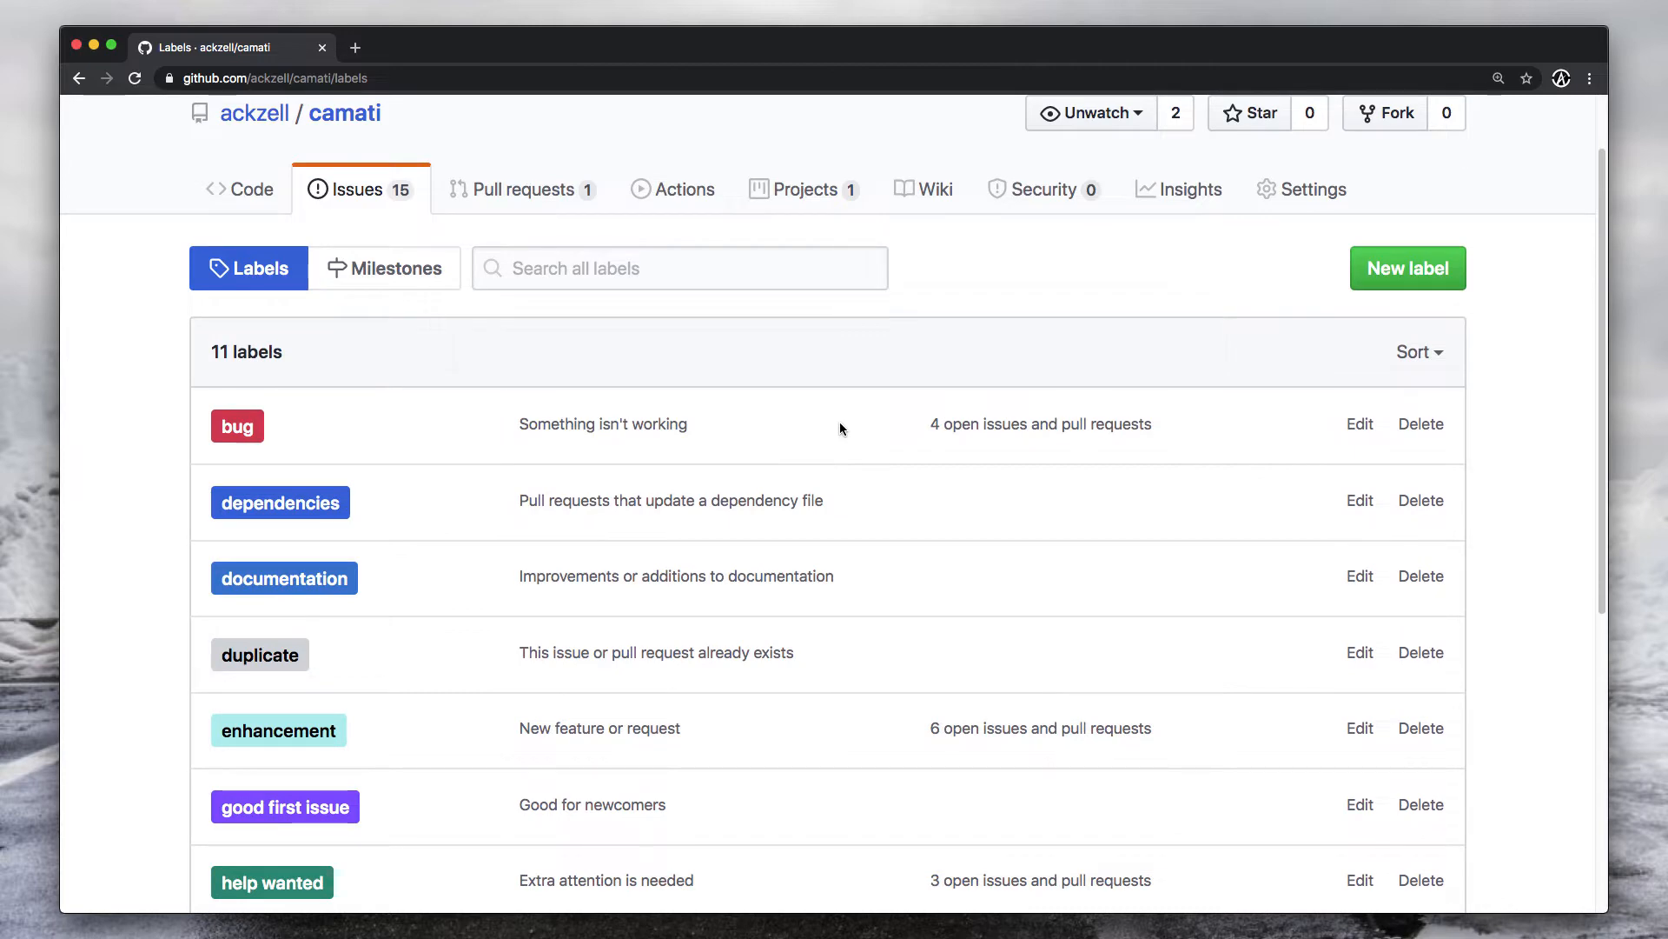
pyautogui.scroll(-5, 839, 428)
pyautogui.scroll(7, 839, 428)
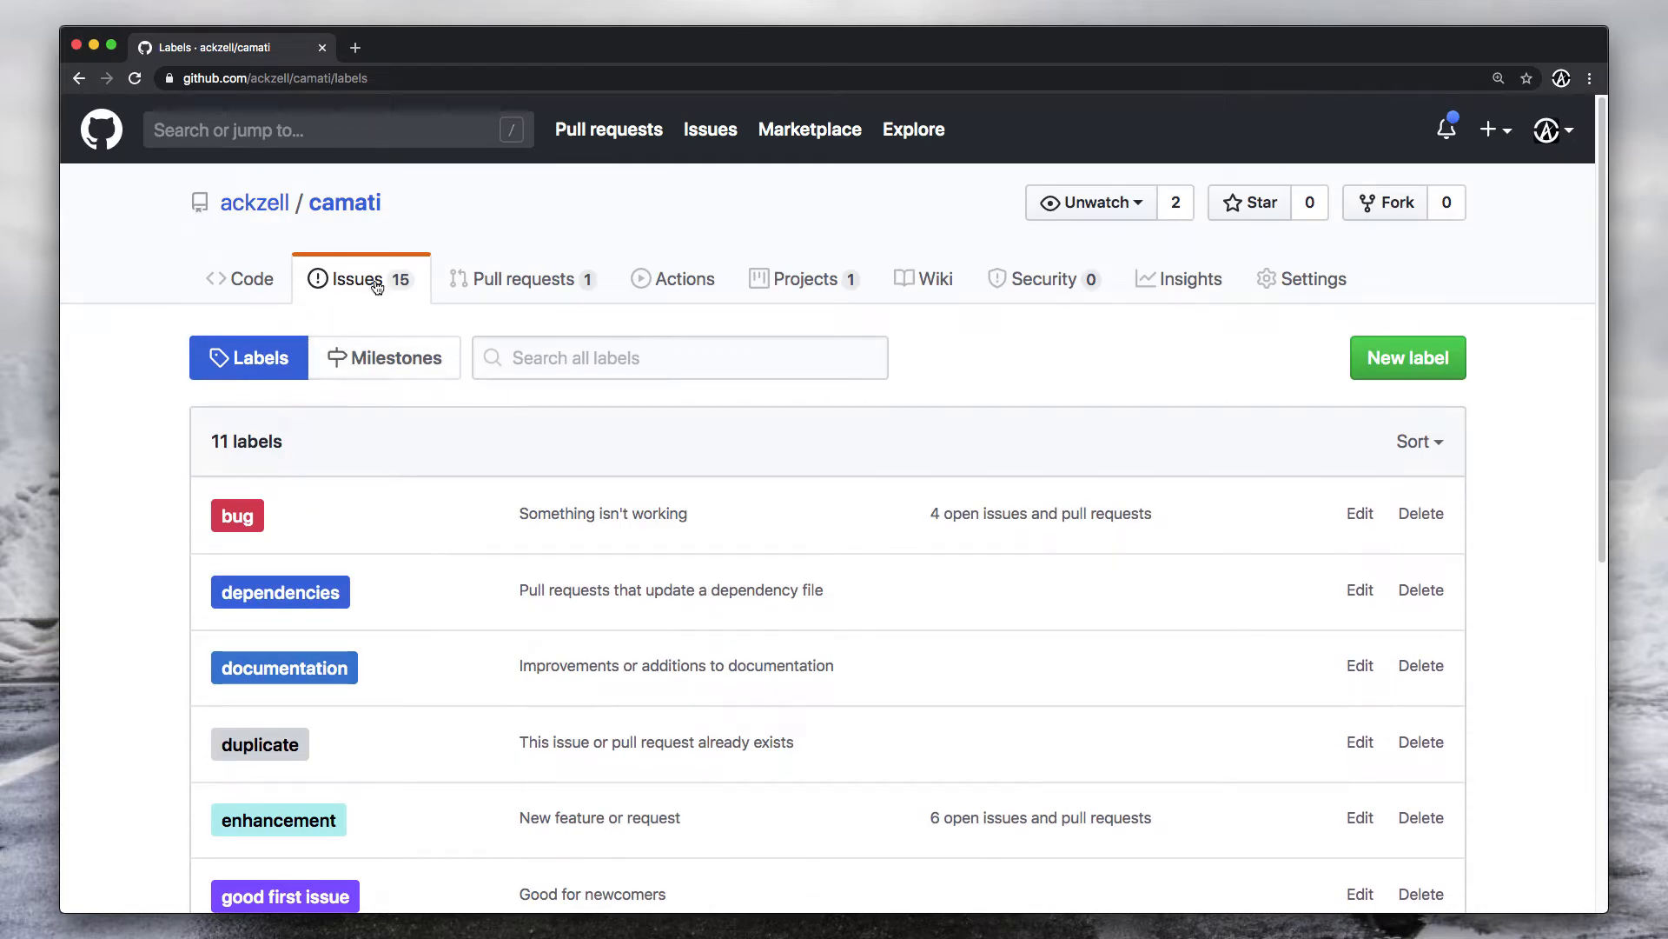
pyautogui.scroll(-10, 1322, 383)
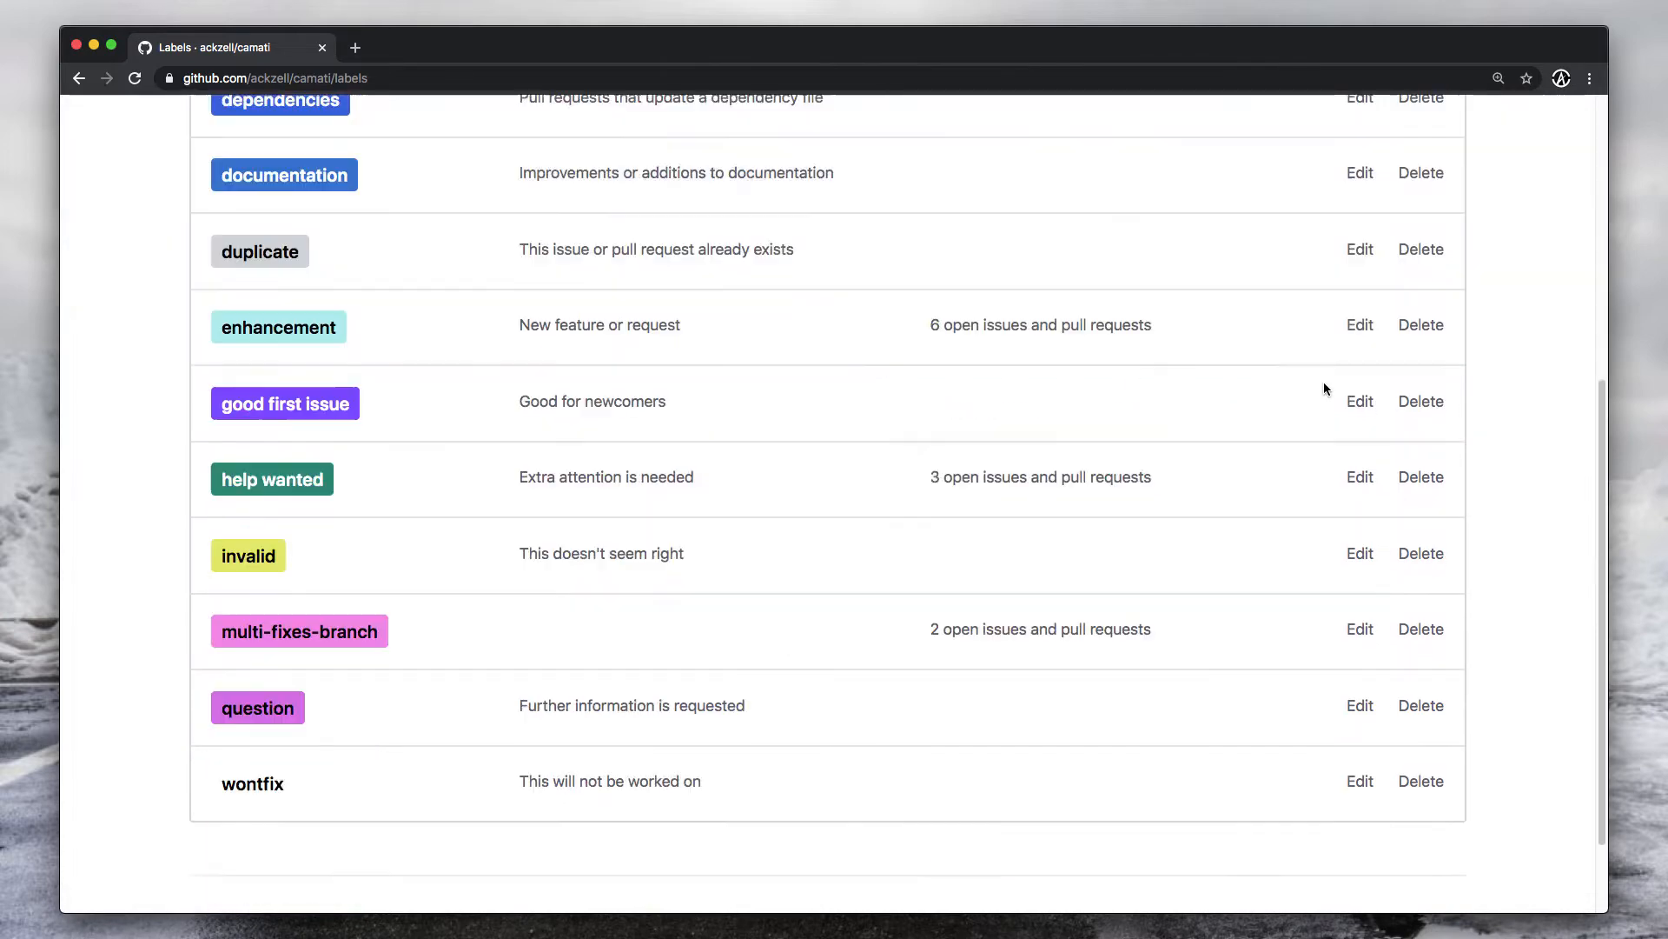
pyautogui.scroll(4, 1050, 366)
pyautogui.scroll(5, 1049, 366)
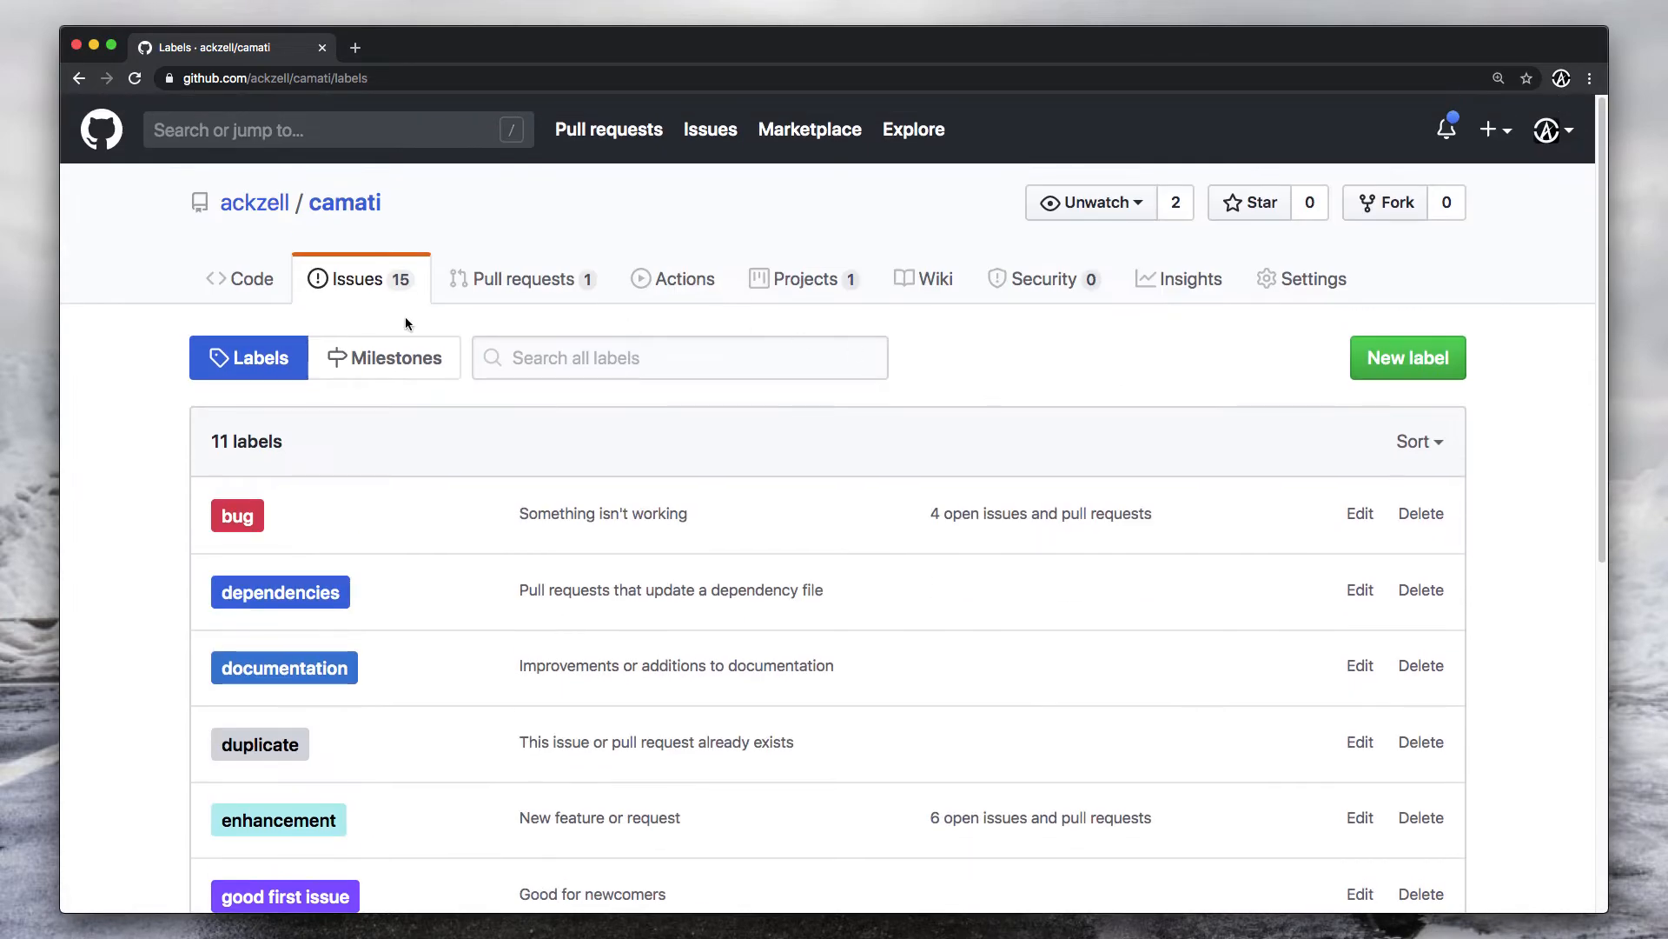
# Start a blank new issue in the repository with the title "Add support for Safari".
pyautogui.click(335, 285)
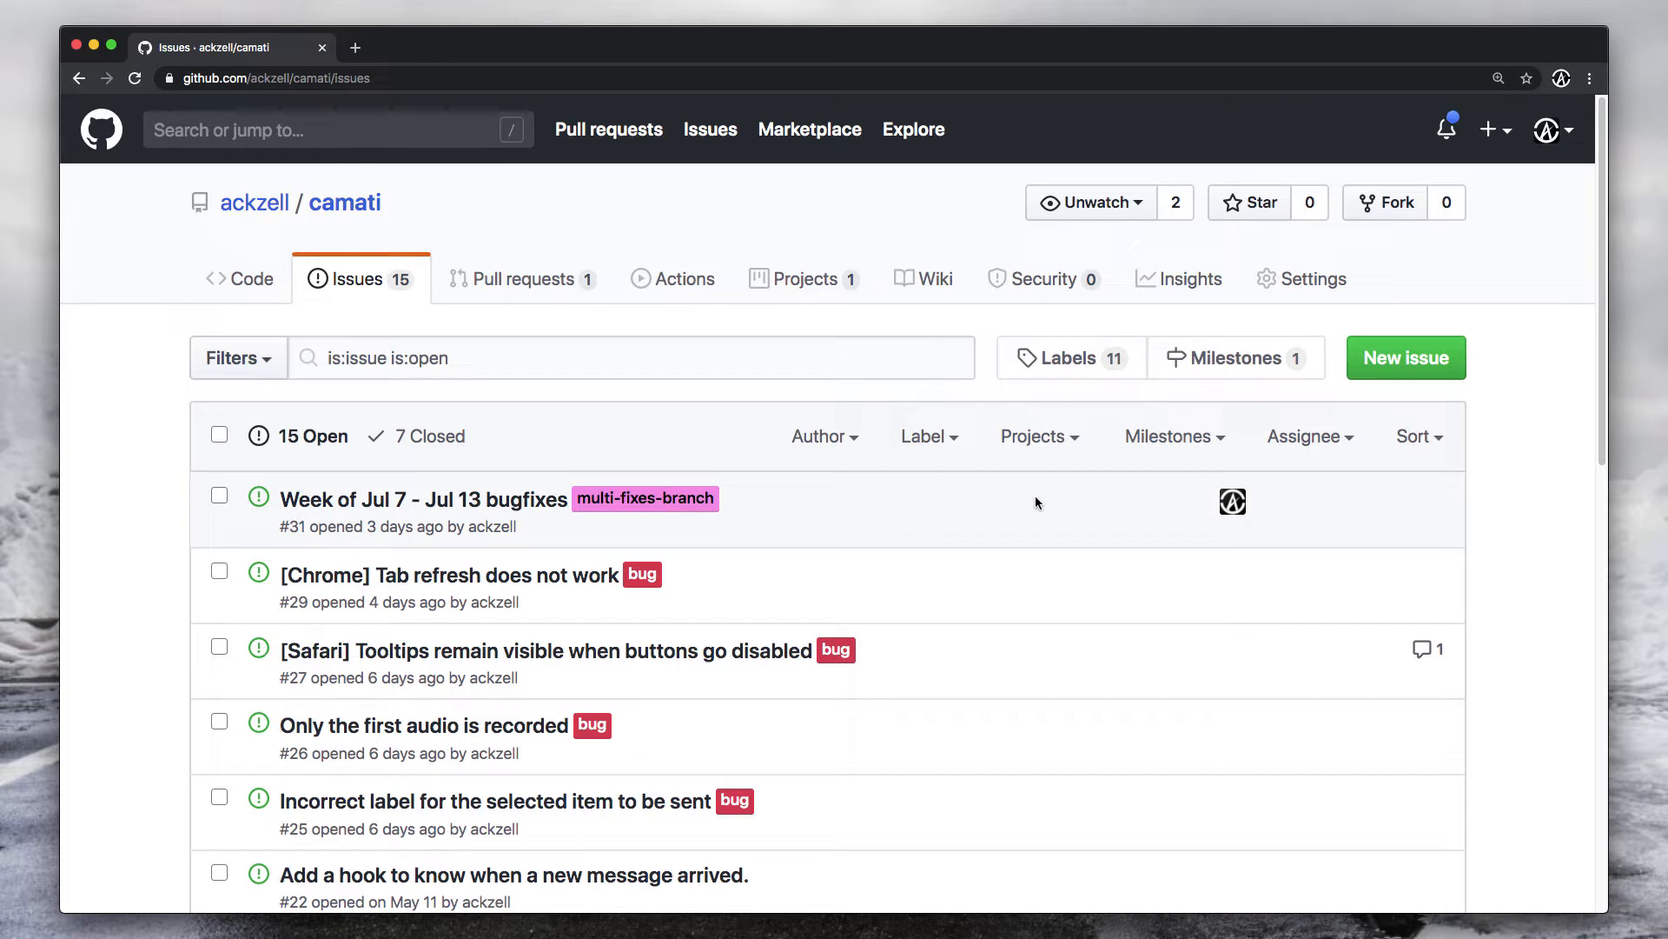
pyautogui.click(1391, 362)
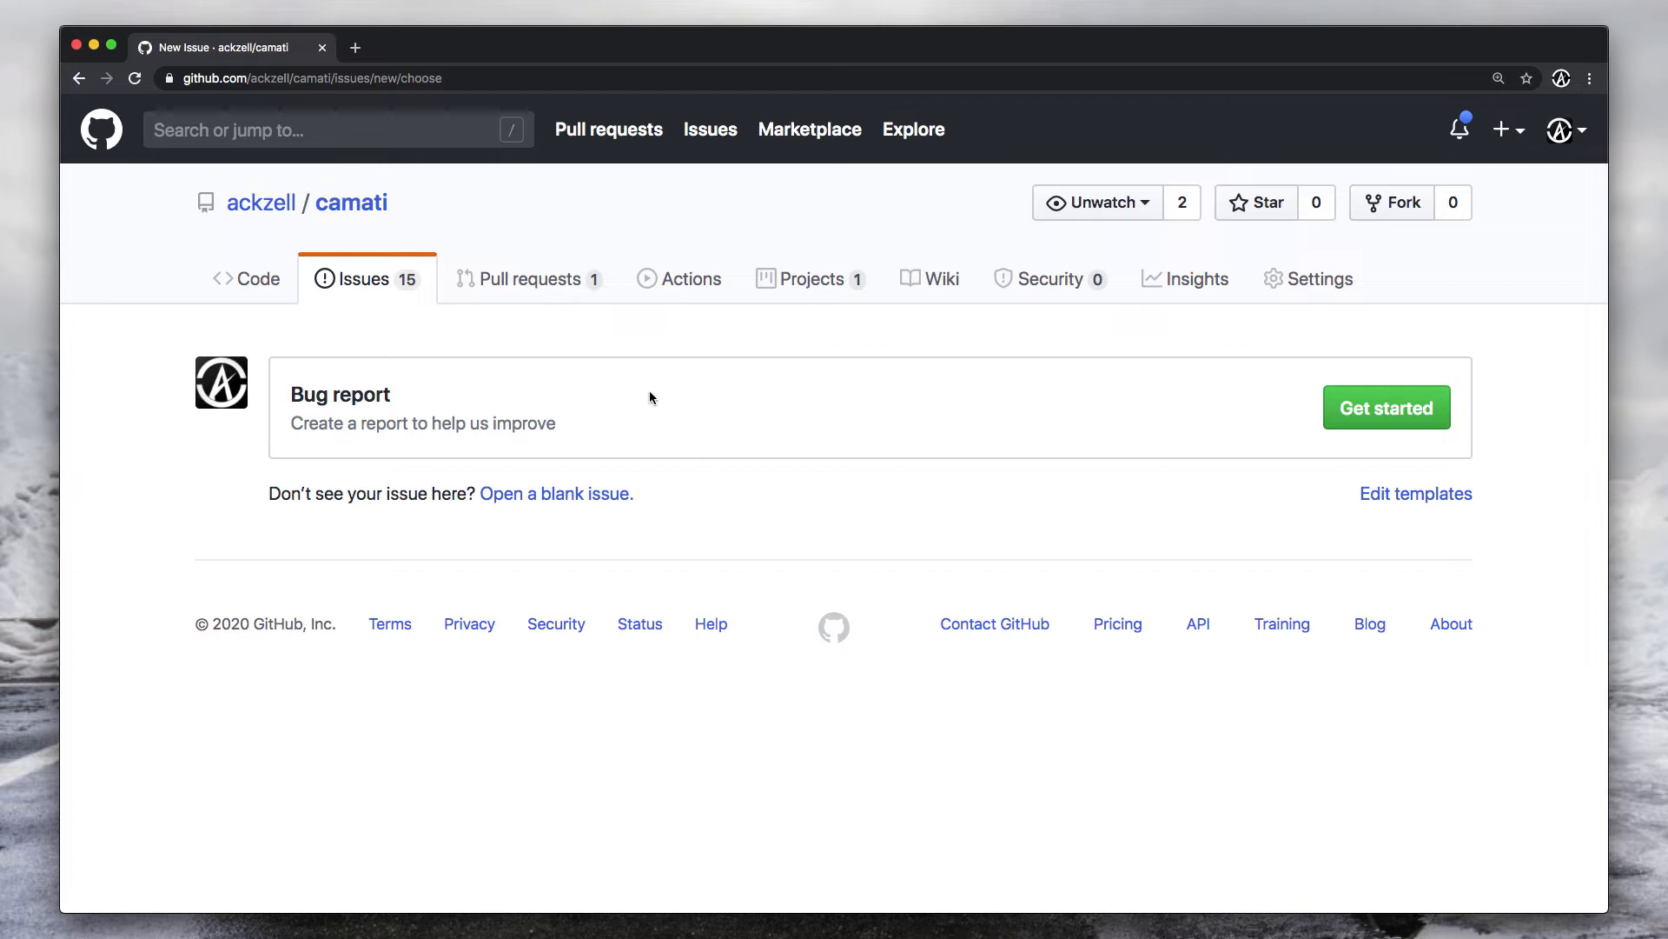
pyautogui.click(584, 495)
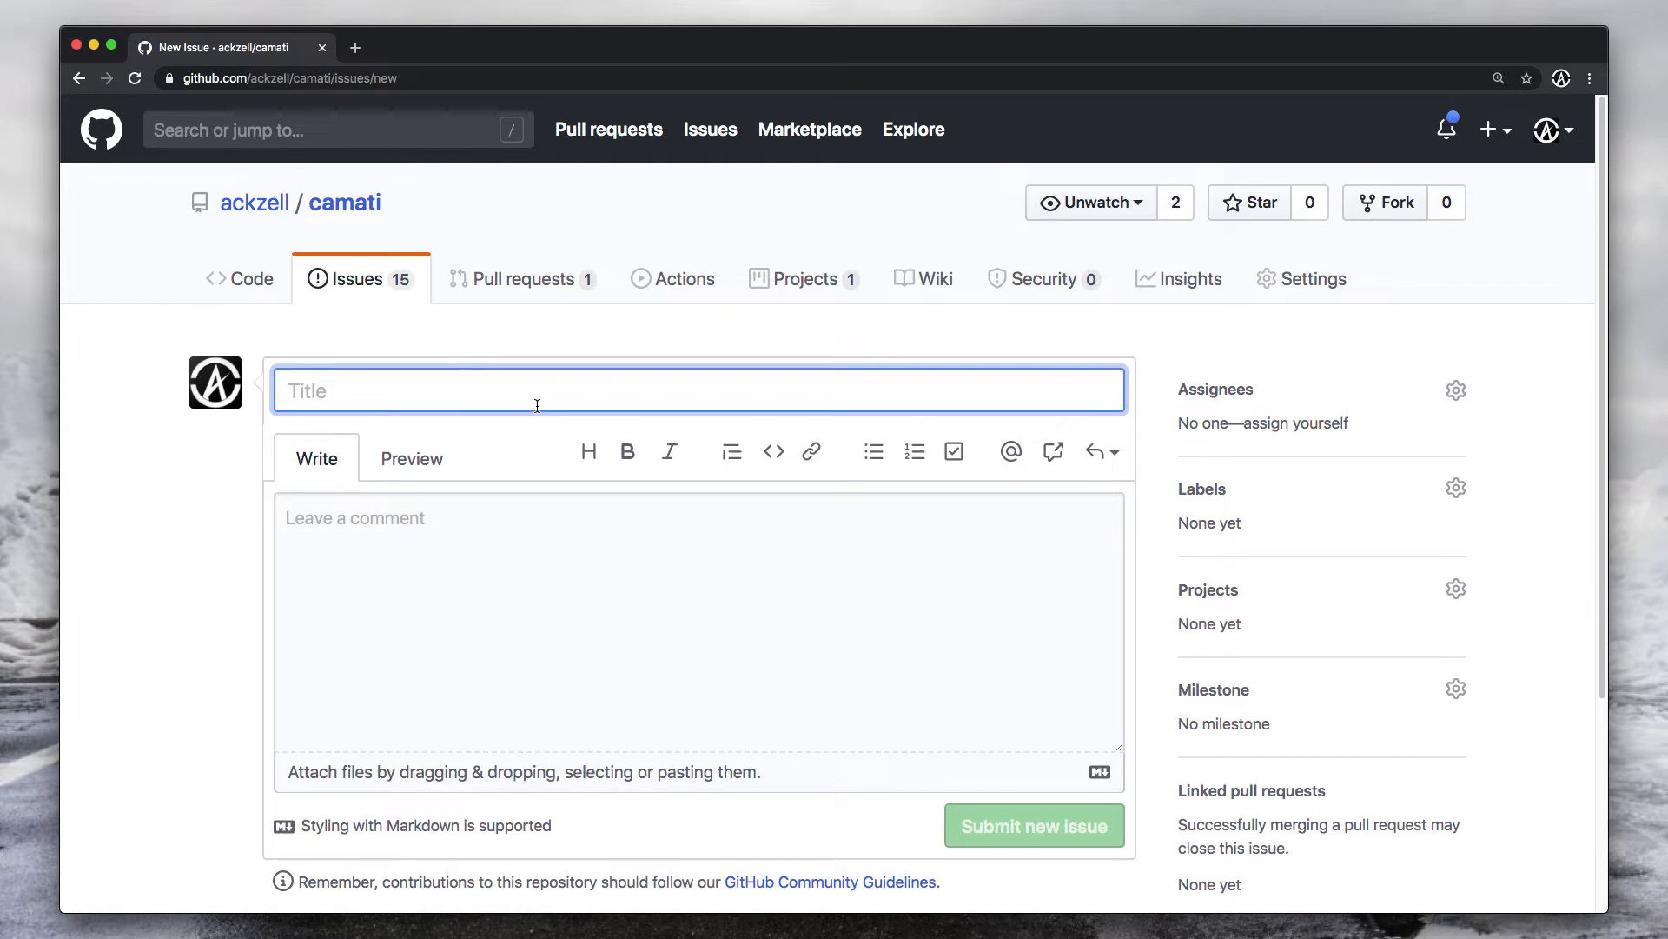
pyautogui.write('Add support for Safari')
# Describe the issue in two paragraphs: "Currently the application is not behaving properly on Safari." "We want to make sure it is supported in the long term.".
pyautogui.click(362, 519)
pyautogui.write('Cur')
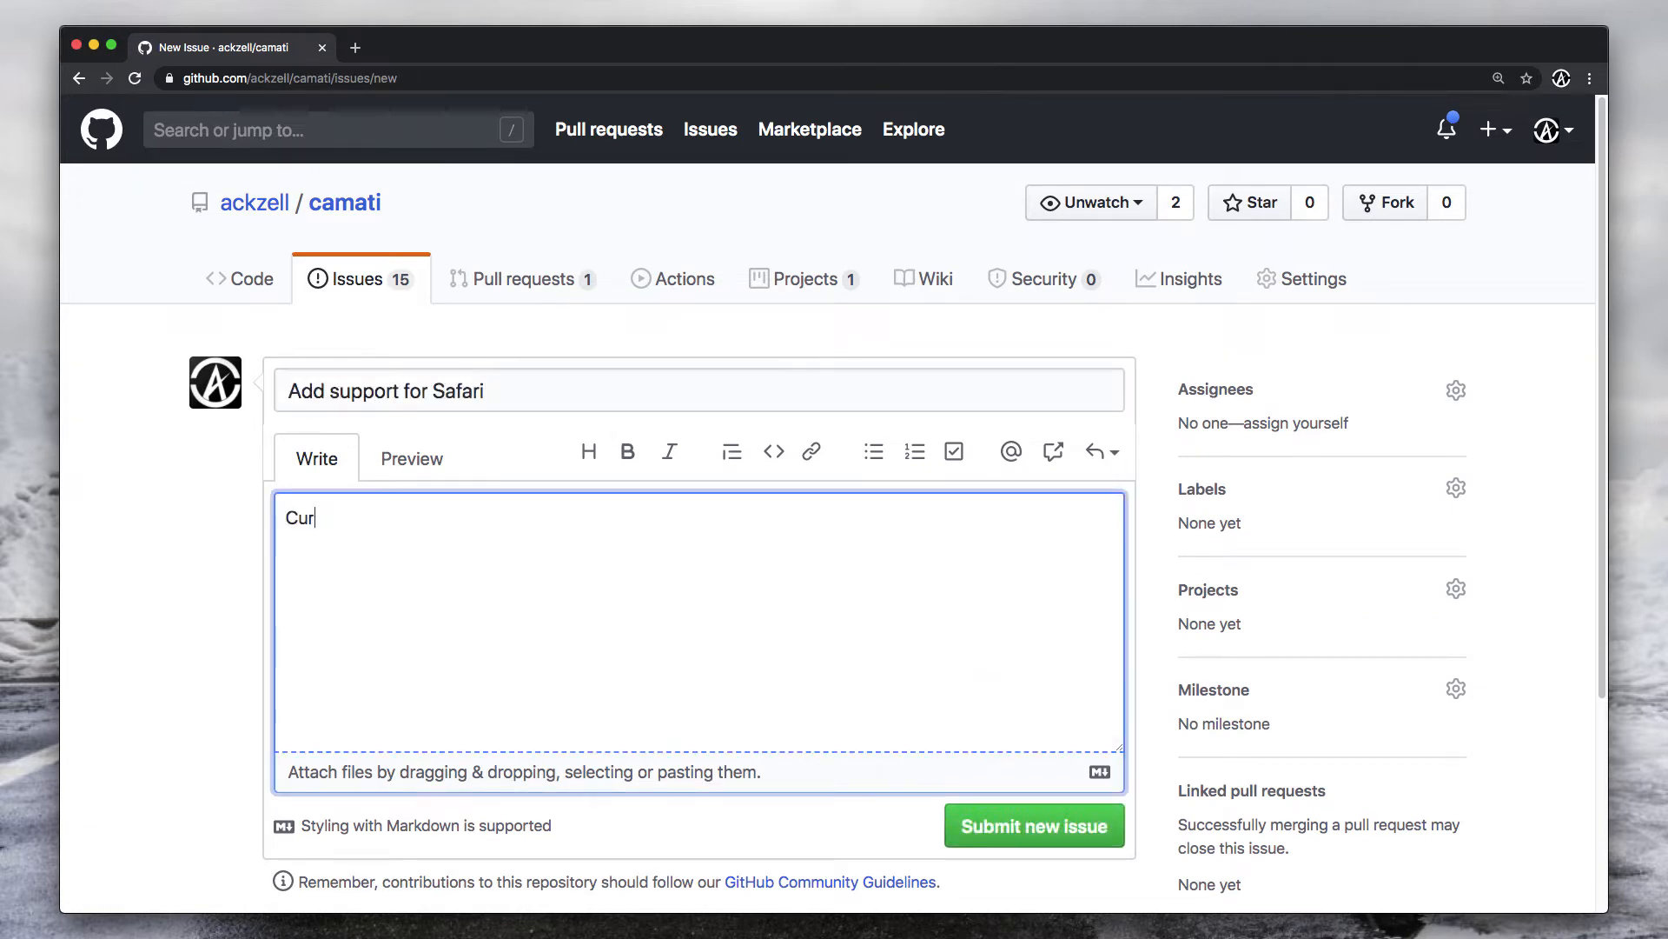
pyautogui.write('rently Safari isthe application is not behaving properly on Safari.')
pyautogui.press('Return')
pyautogui.press('Return')
pyautogui.write('We want to make sure it is supported in the long term.')
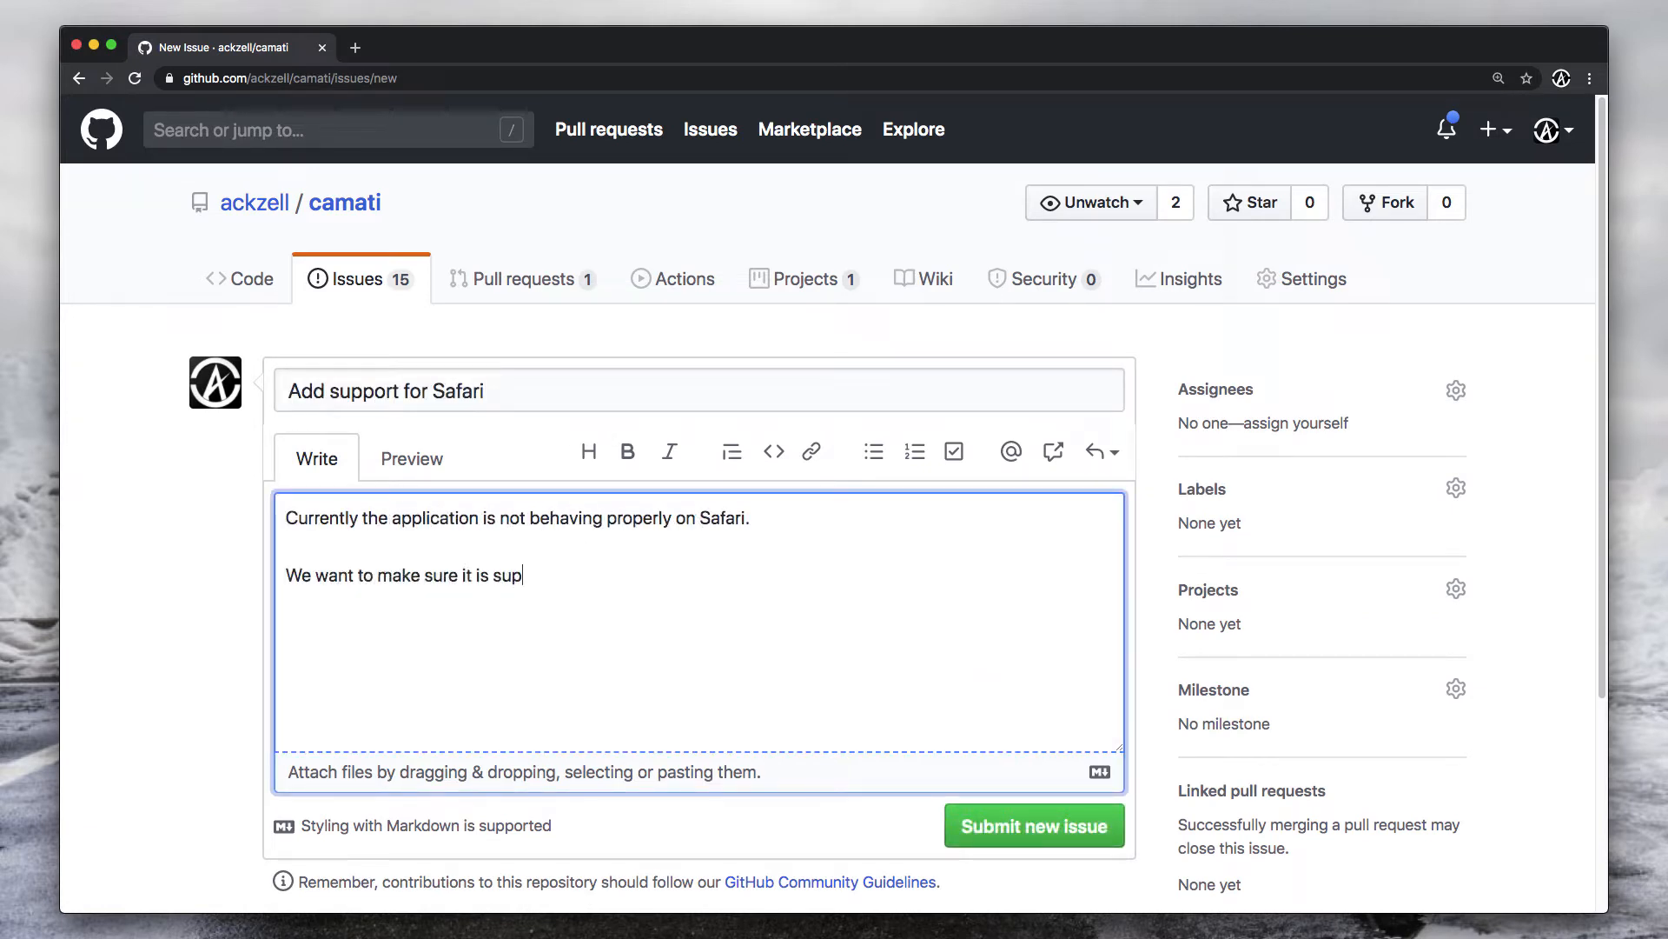
# Close the description with a third paragraph: "Using this issue to make sure we set apart some time to work on it.".
pyautogui.press('Return')
pyautogui.press('Return')
pyautogui.write('Using this issue to make sure we set apart some time to work on it.')
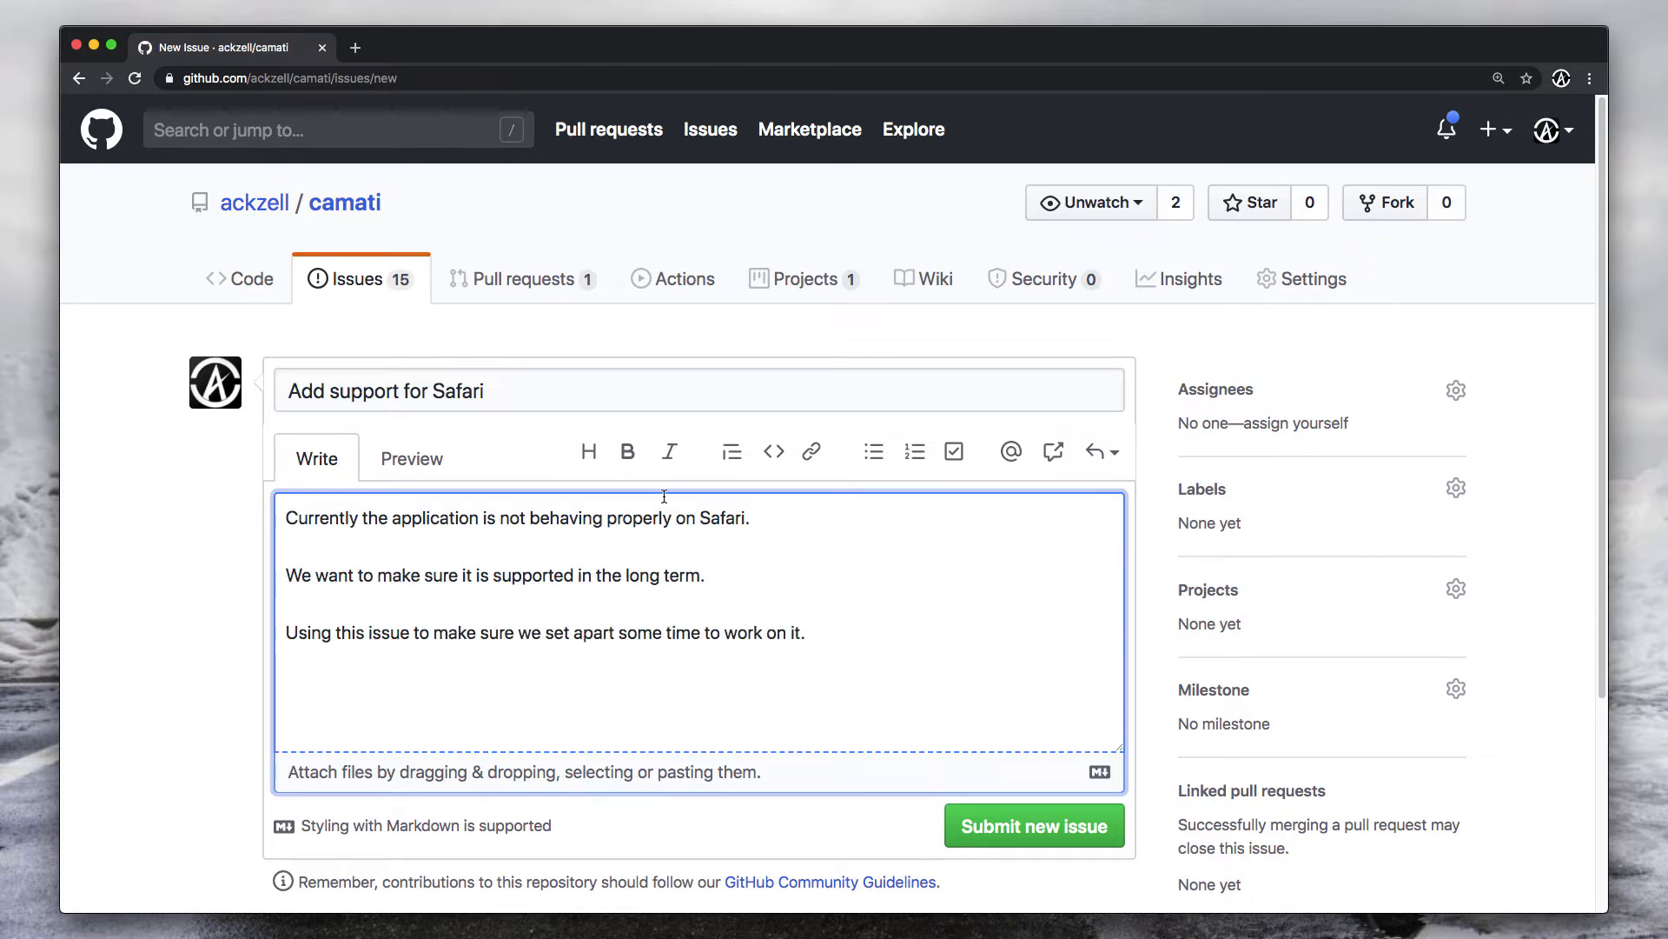
# Apply the help wanted label to the new issue and add it to the Development project.
pyautogui.click(1304, 502)
pyautogui.scroll(-3, 1329, 708)
pyautogui.click(1329, 869)
pyautogui.click(1505, 593)
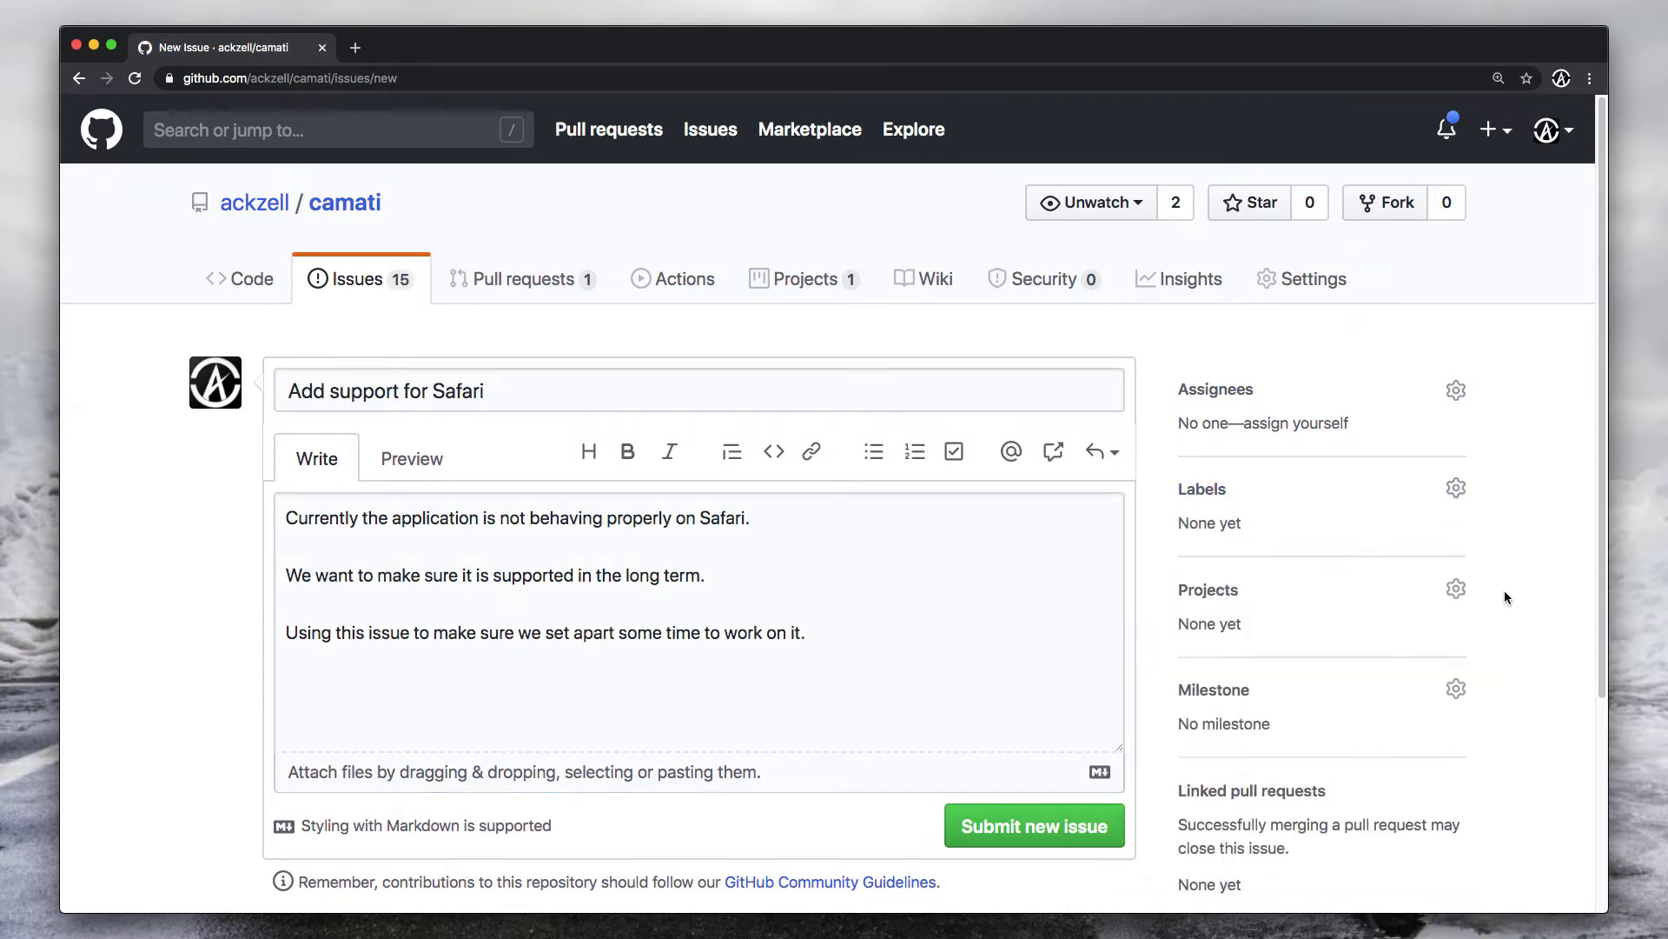
pyautogui.click(1287, 592)
pyautogui.click(1221, 812)
pyautogui.press('Escape')
# Assign the MVP 1.0 milestone to the Safari support issue and submit it.
pyautogui.click(1456, 691)
pyautogui.click(1154, 797)
pyautogui.scroll(-3, 1129, 695)
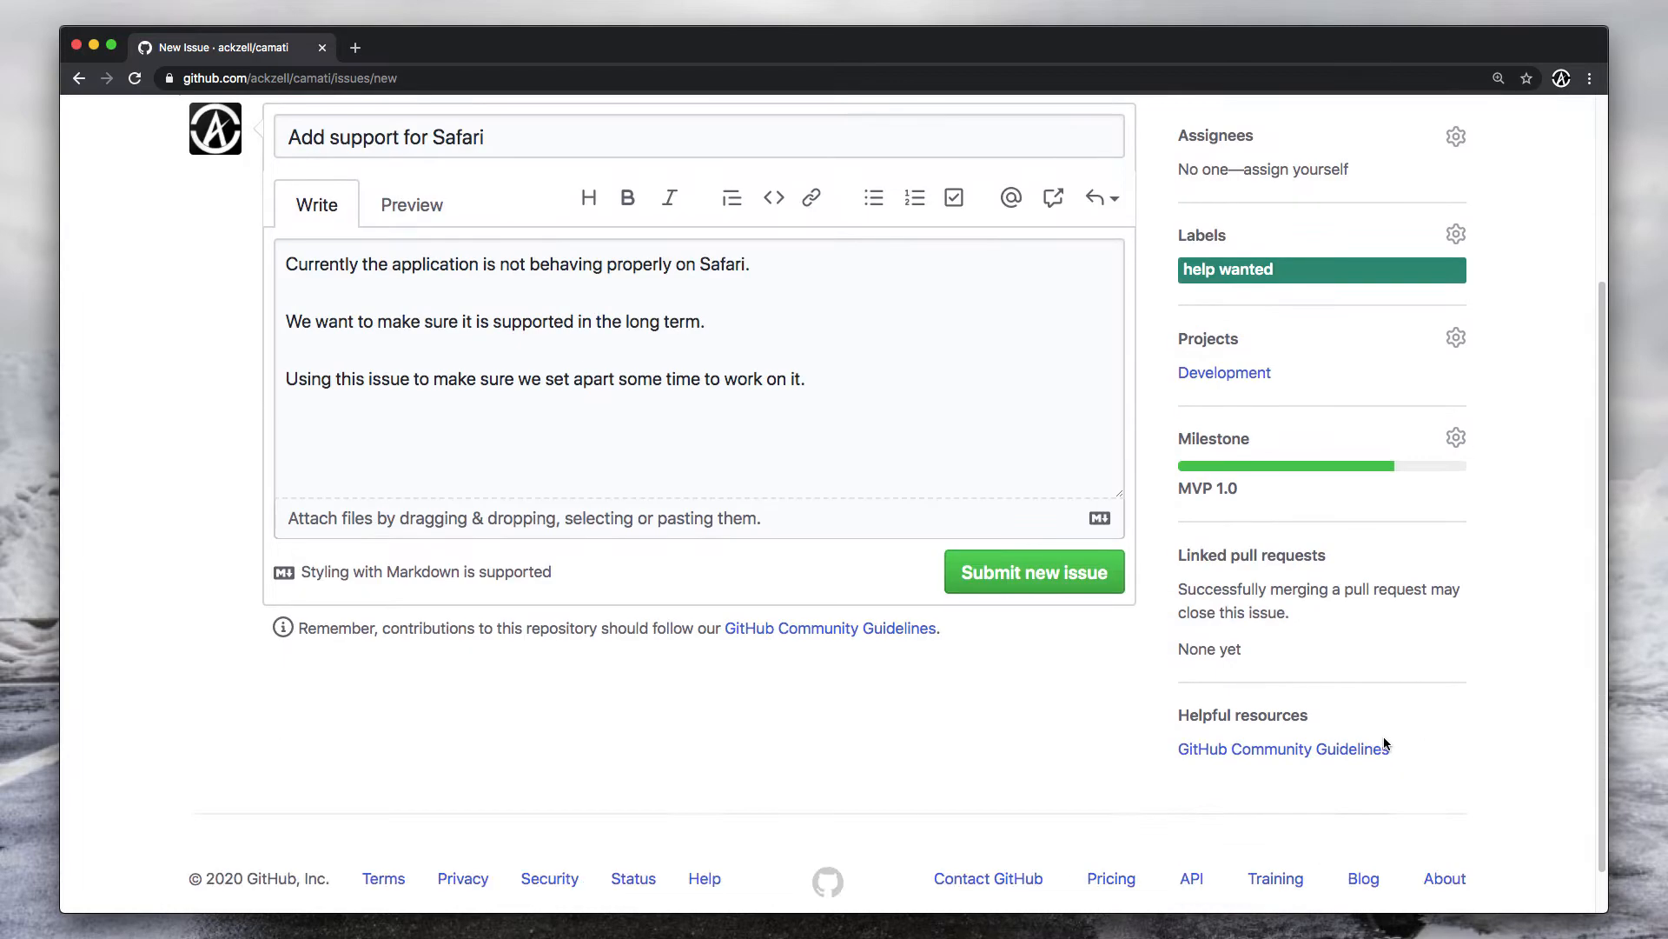
pyautogui.scroll(1, 1064, 671)
pyautogui.click(1063, 672)
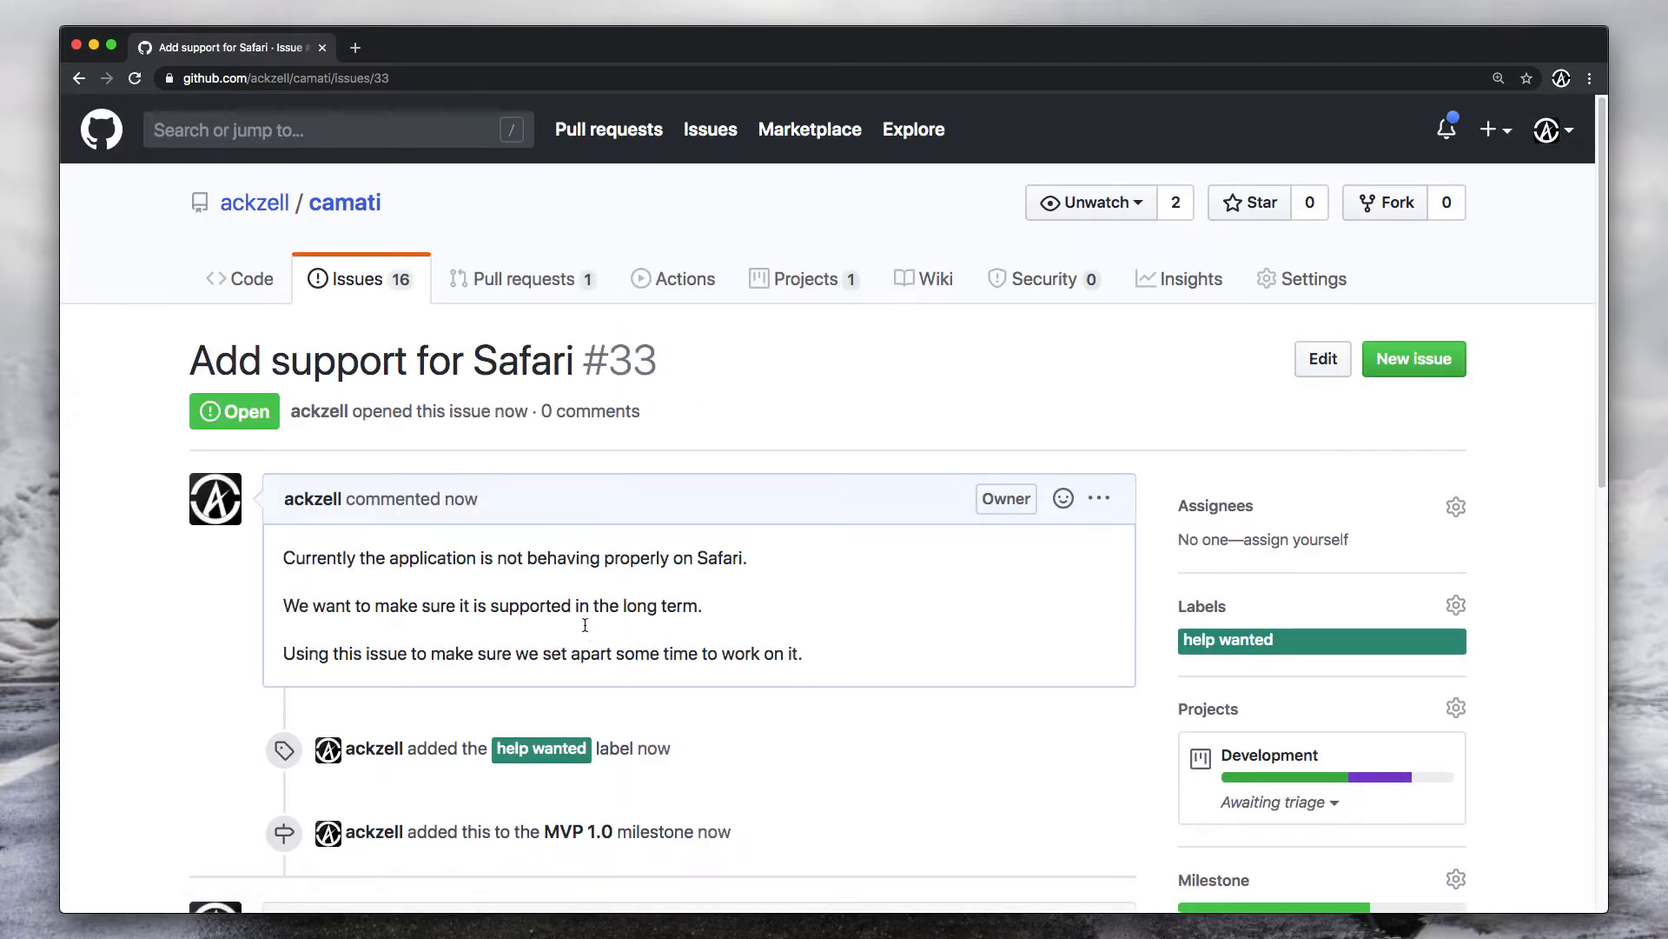
# Check the open issues list, then open the pull request "PR to fix found issues during the week".
pyautogui.click(394, 294)
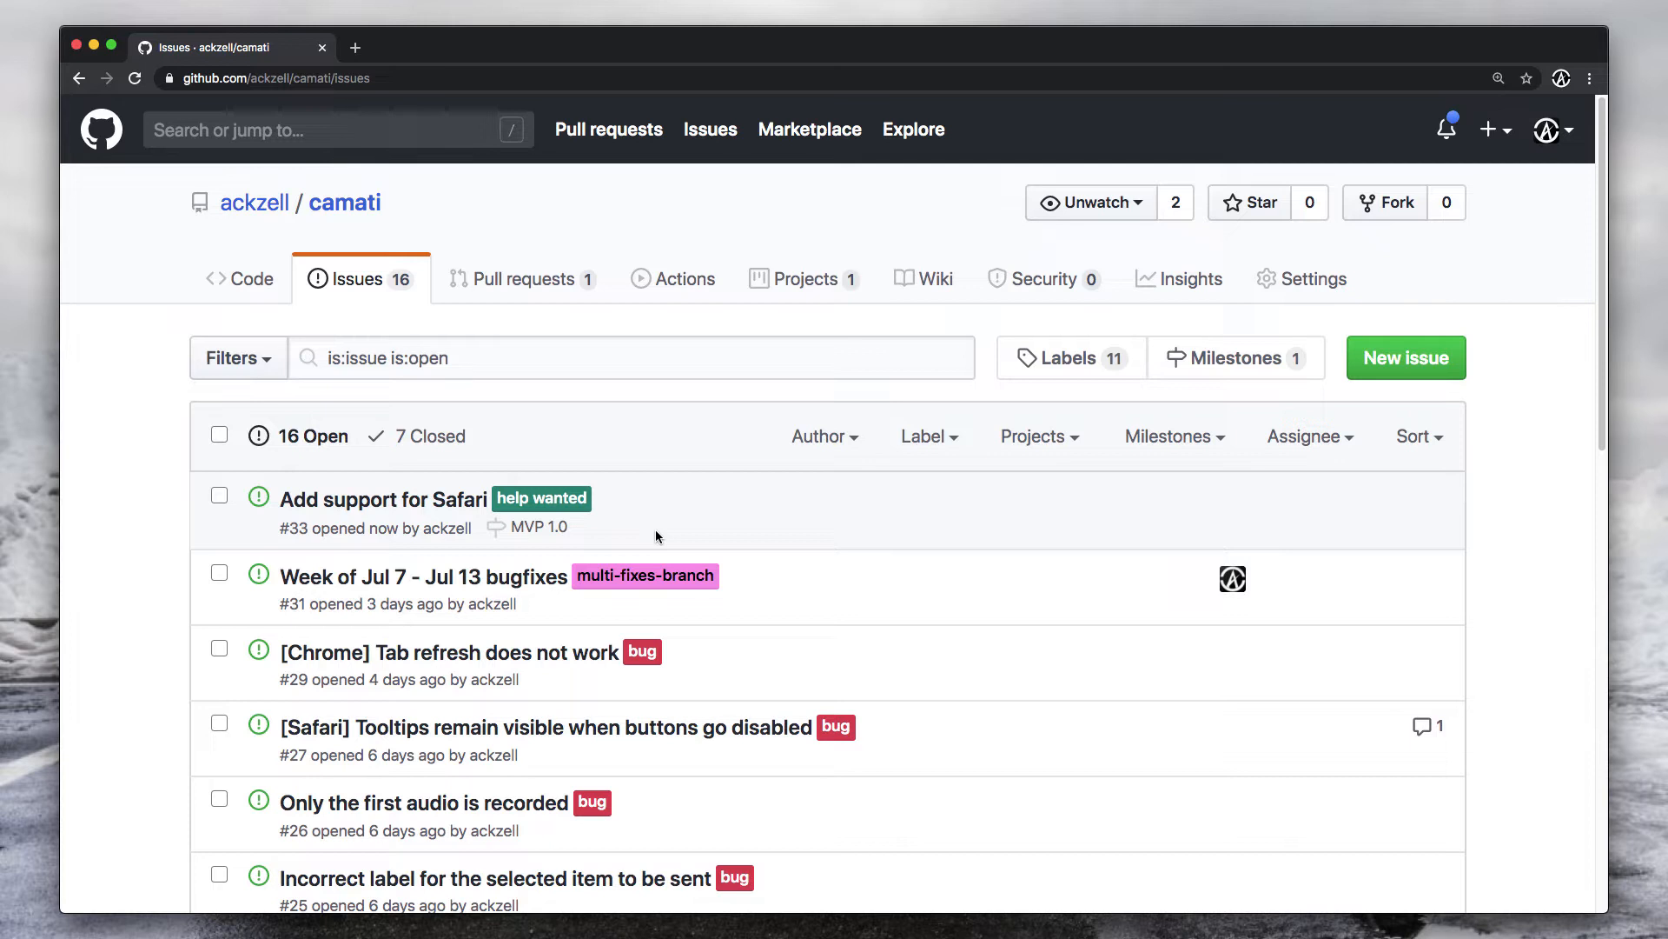
pyautogui.click(564, 282)
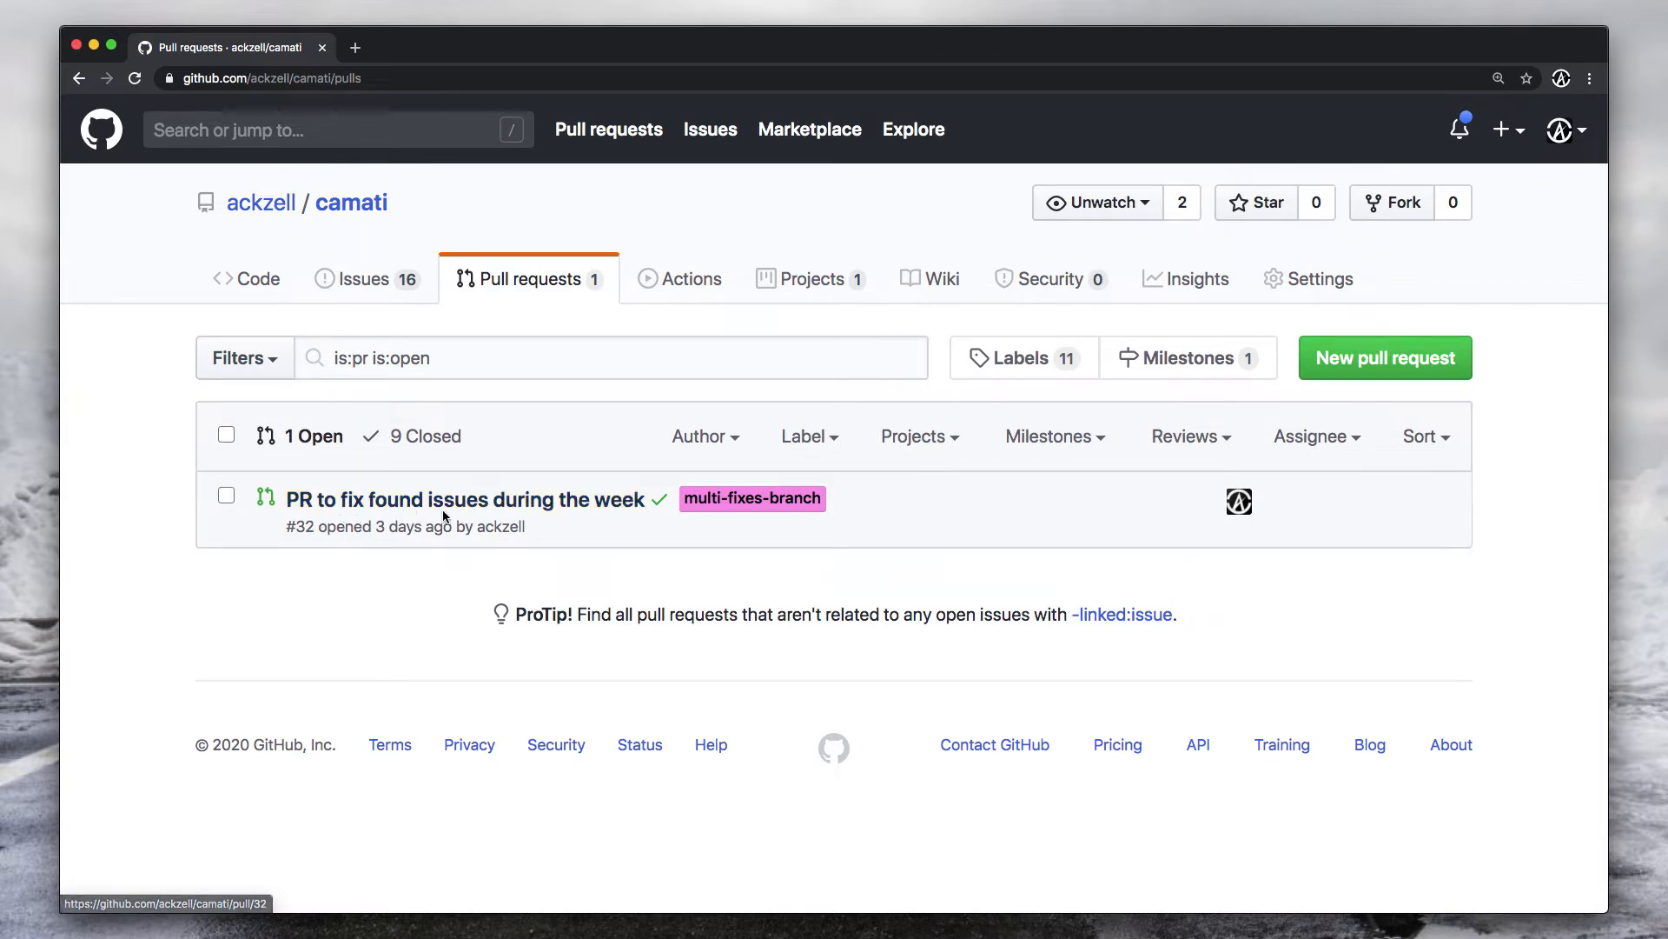
pyautogui.click(536, 505)
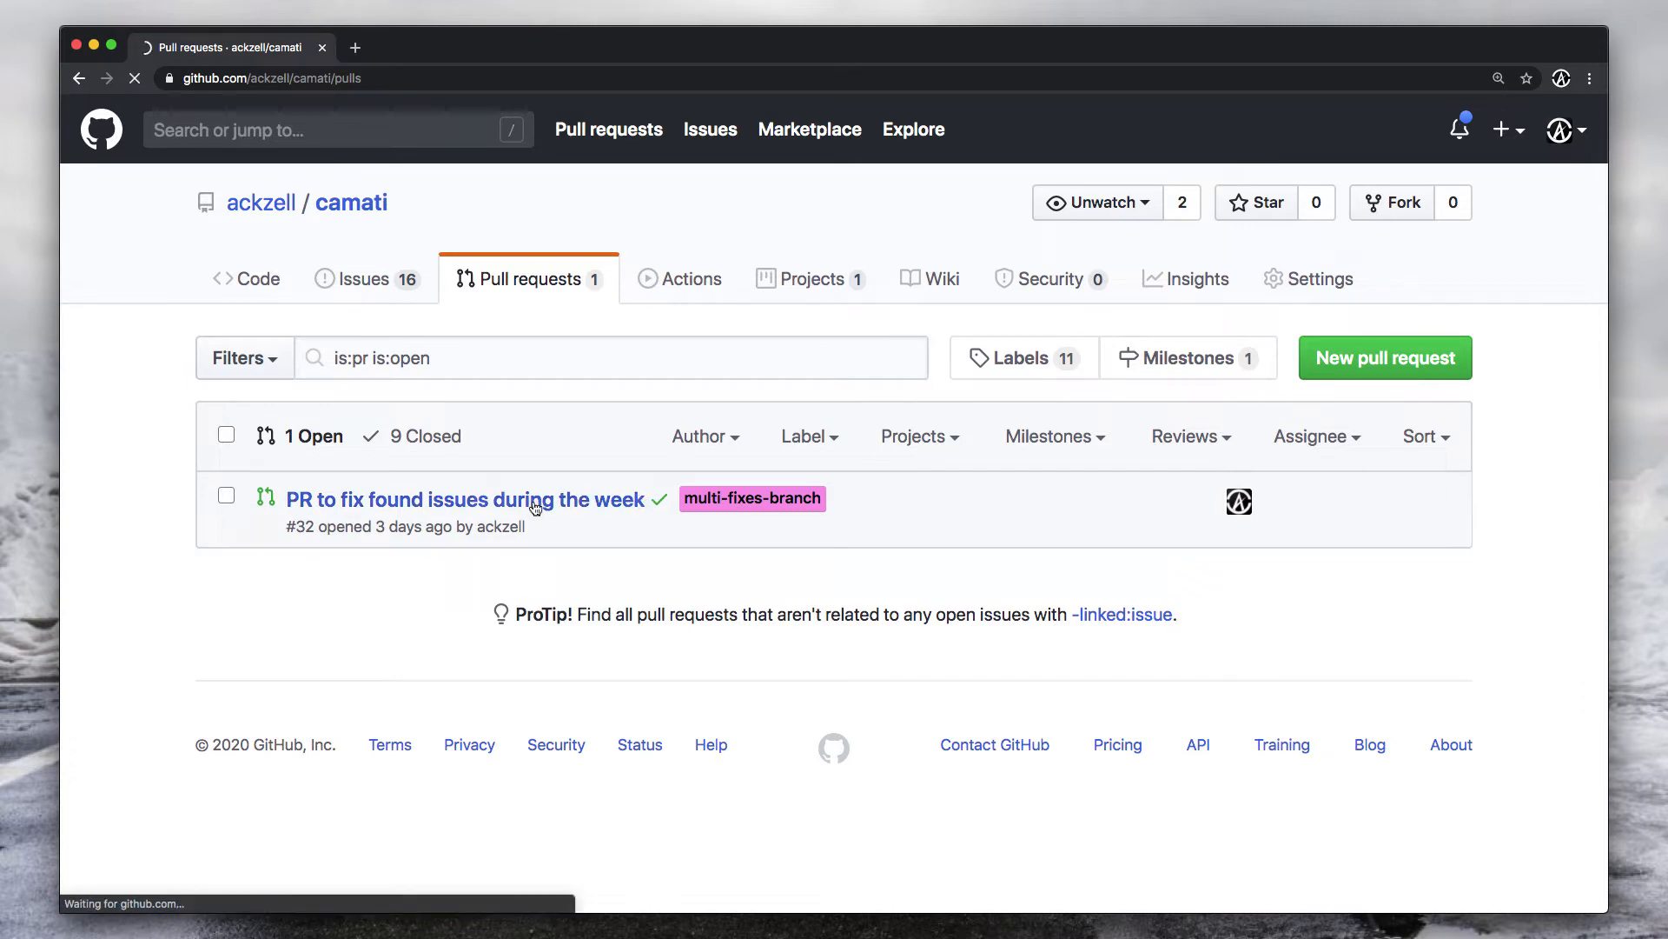
# Examine the pull request's commits with their issue references, its label, assignee, project status and automated checks.
pyautogui.scroll(-5, 536, 497)
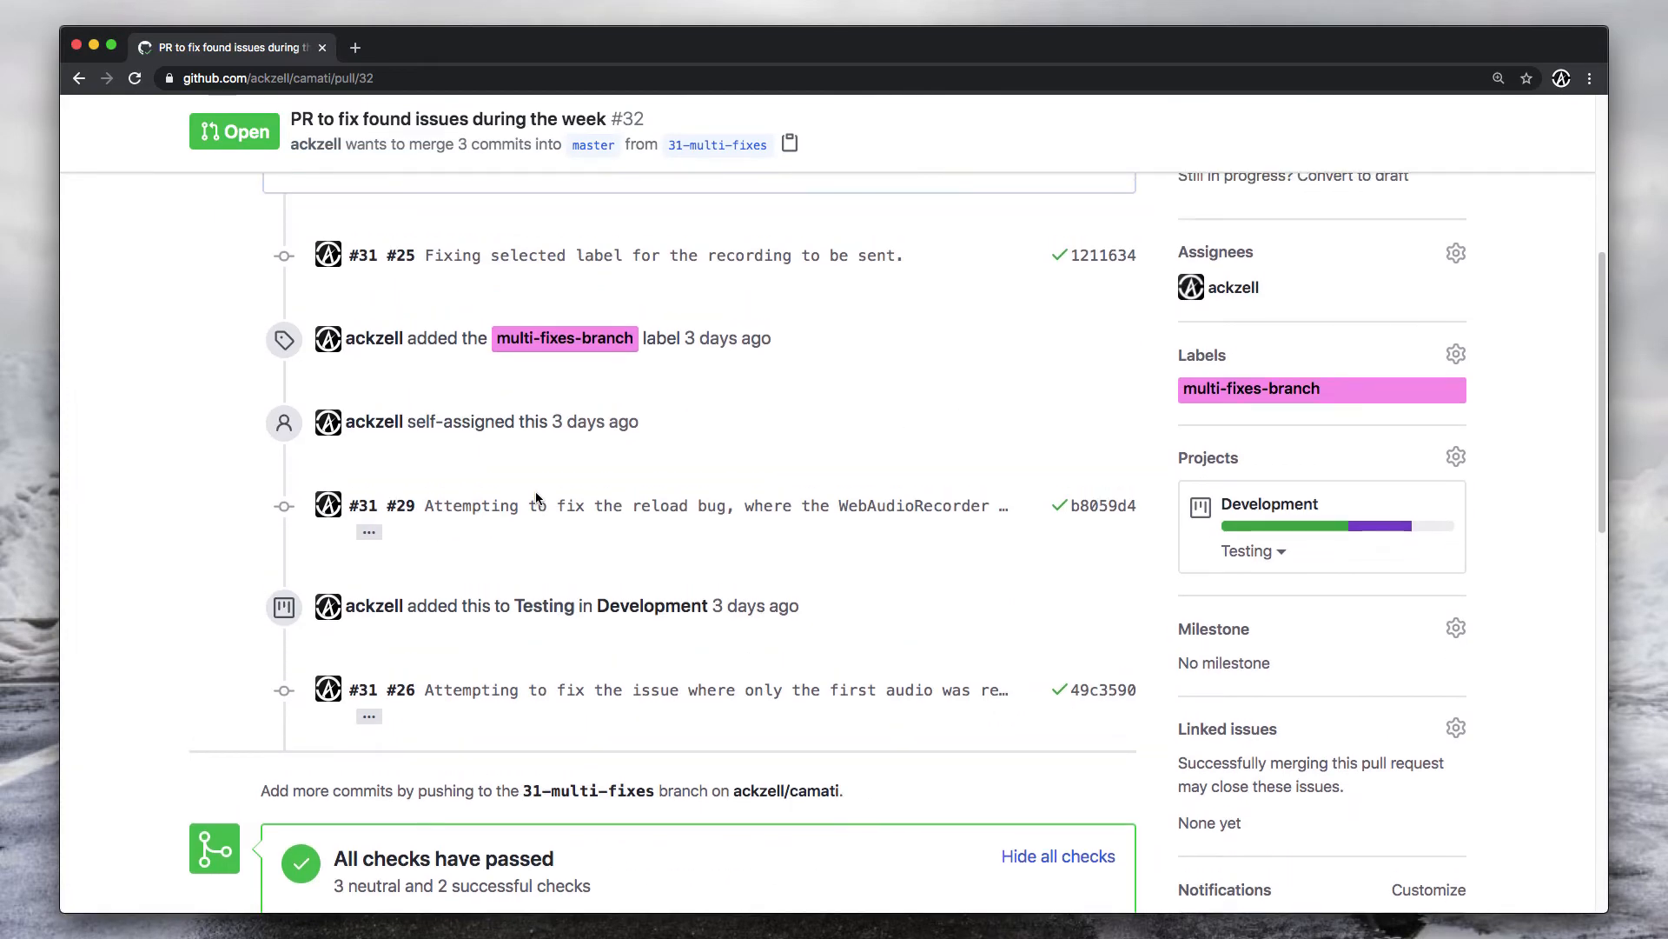
pyautogui.scroll(1, 469, 417)
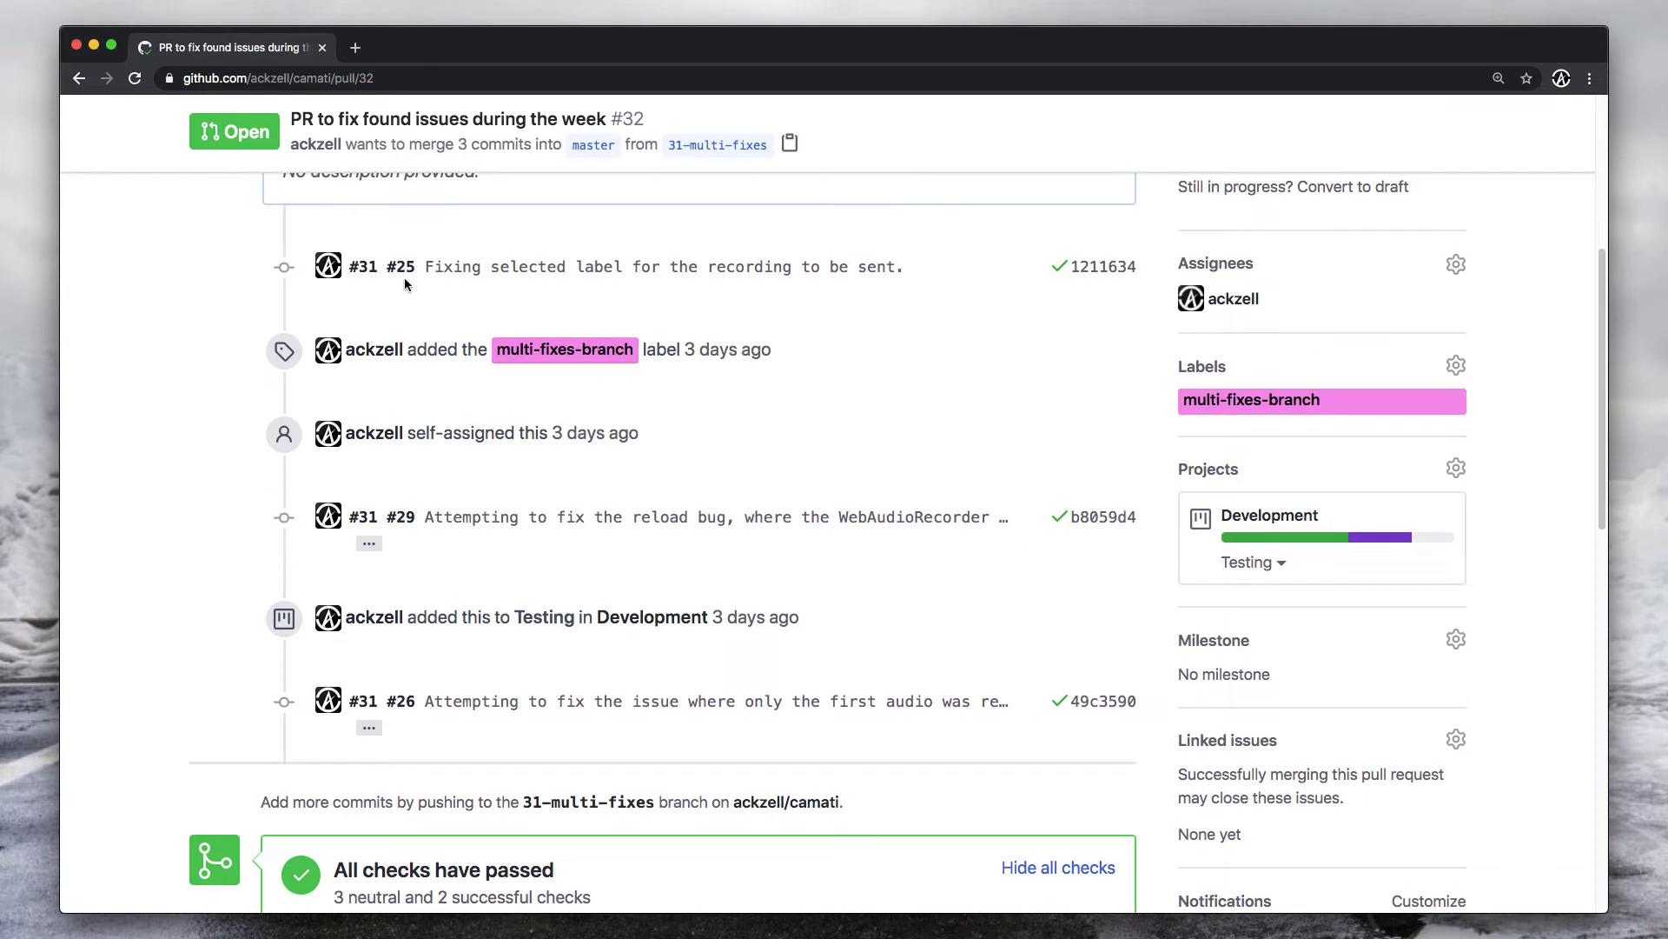
pyautogui.moveTo(369, 277)
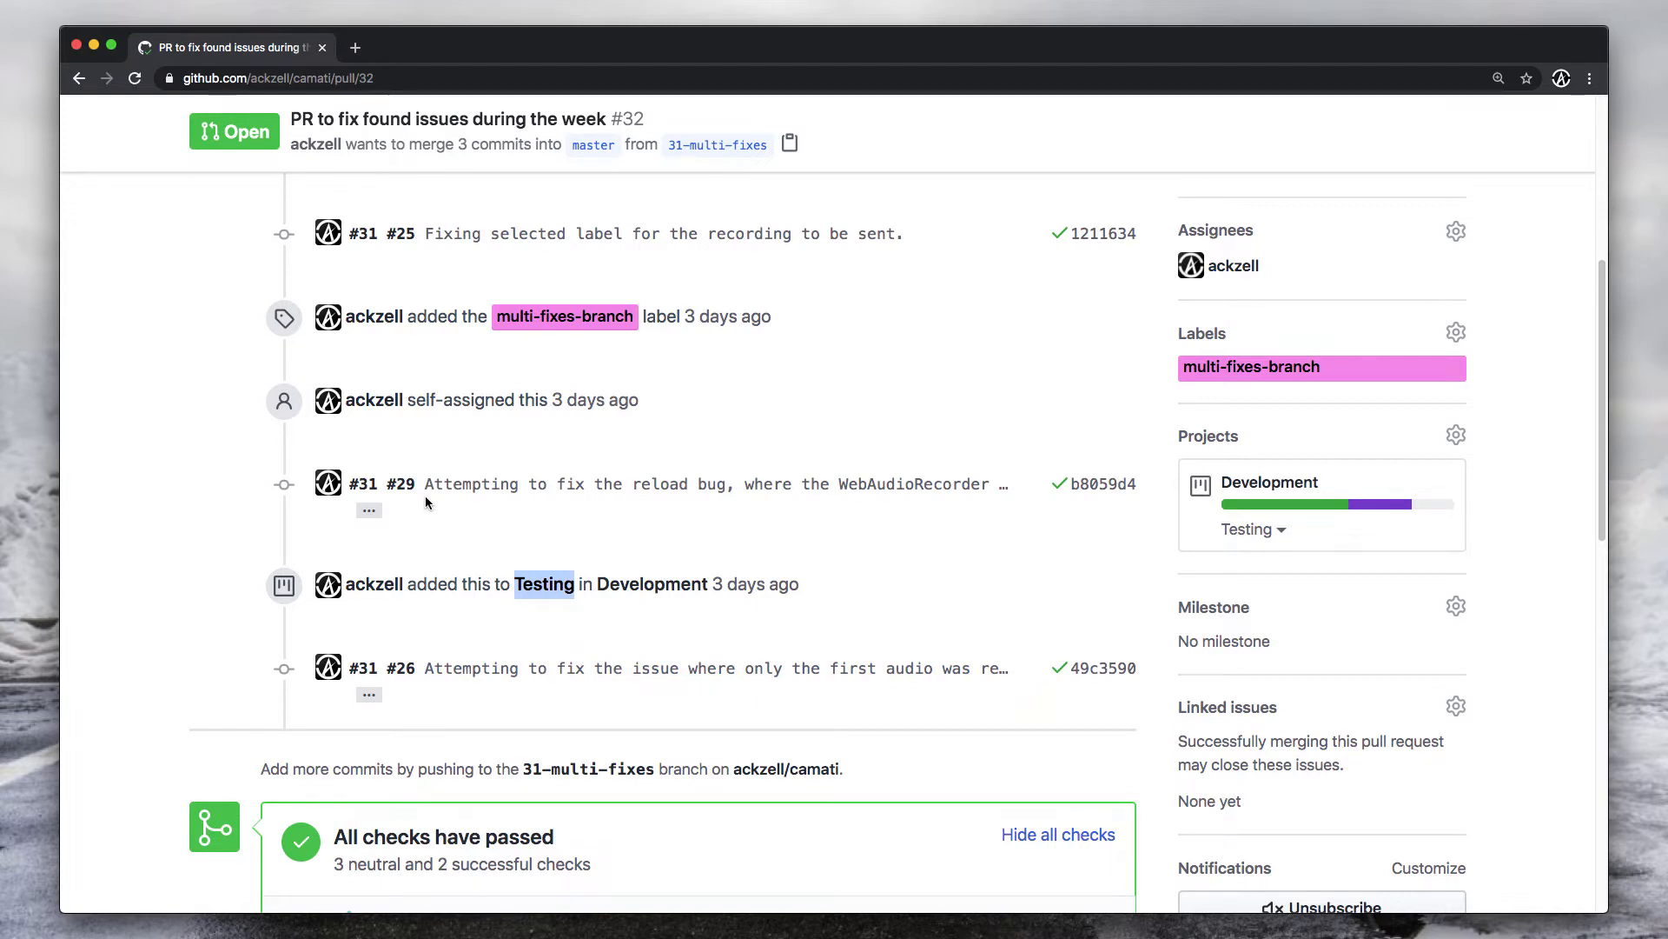
pyautogui.moveTo(360, 493)
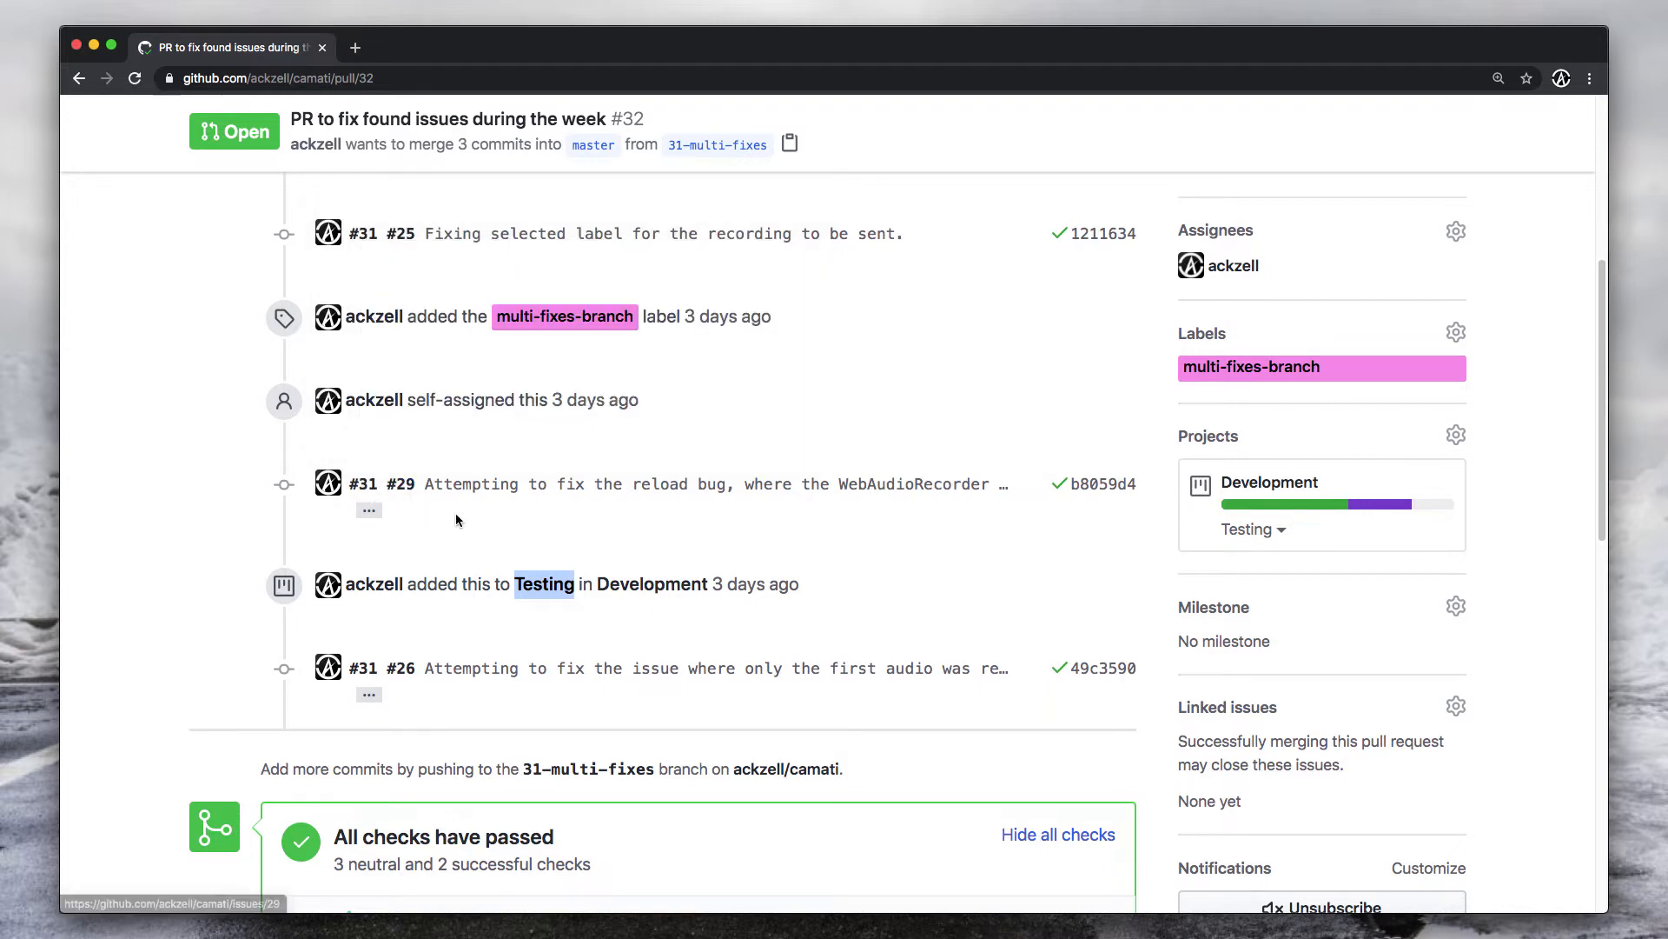
pyautogui.scroll(-4, 592, 608)
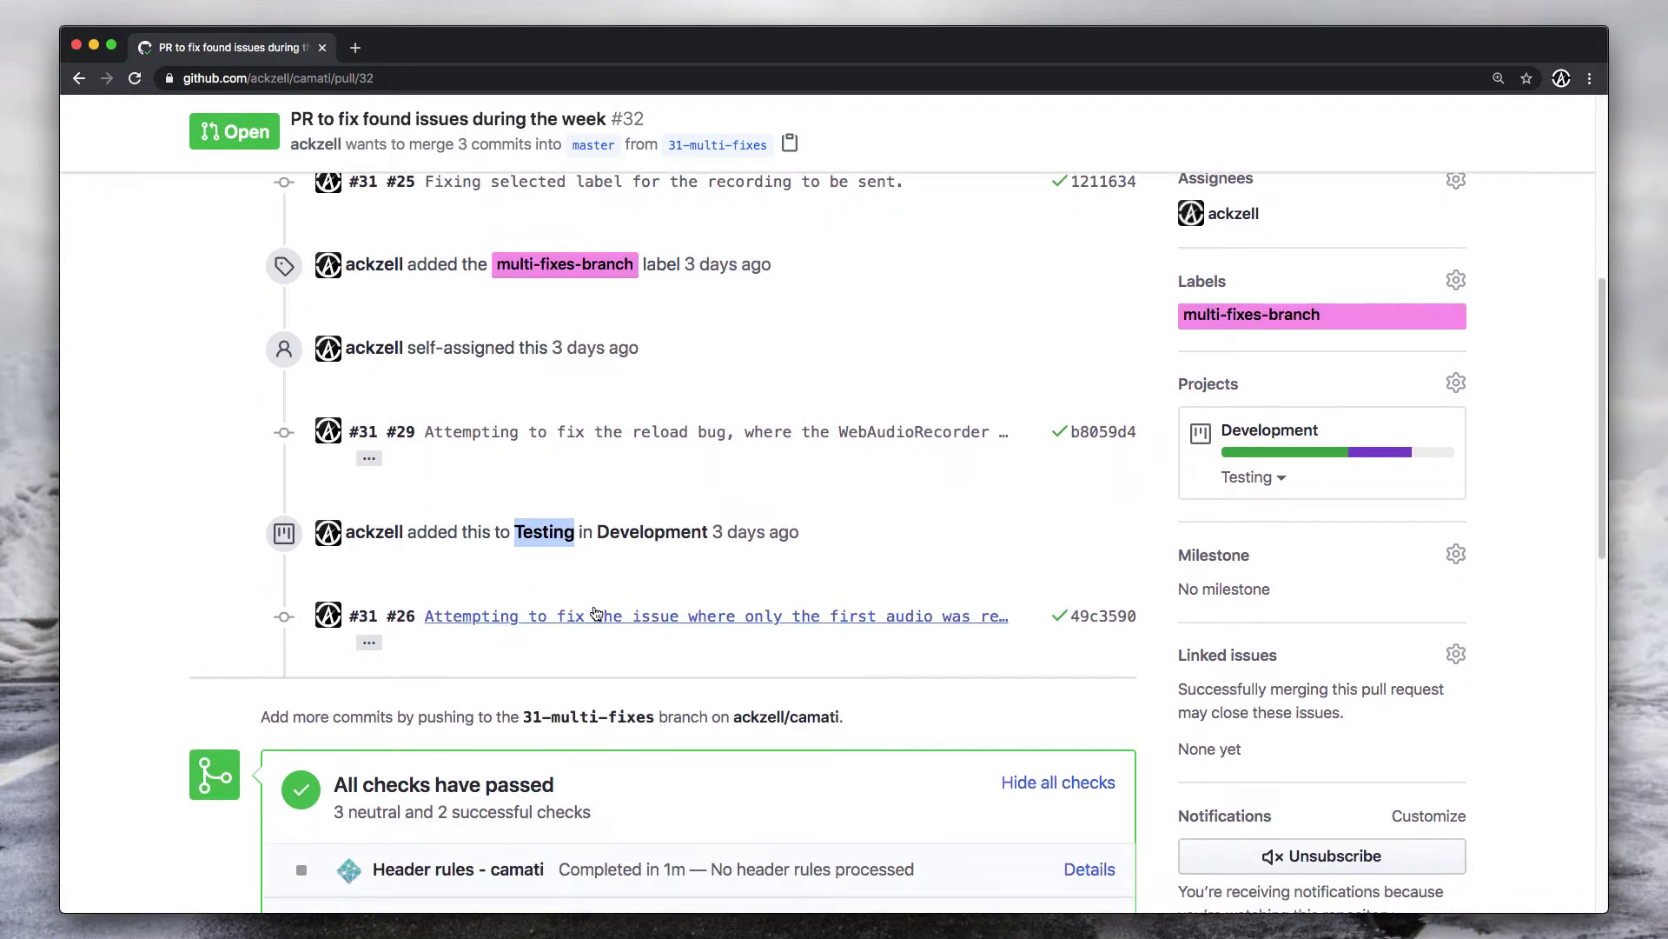
pyautogui.scroll(-1, 594, 608)
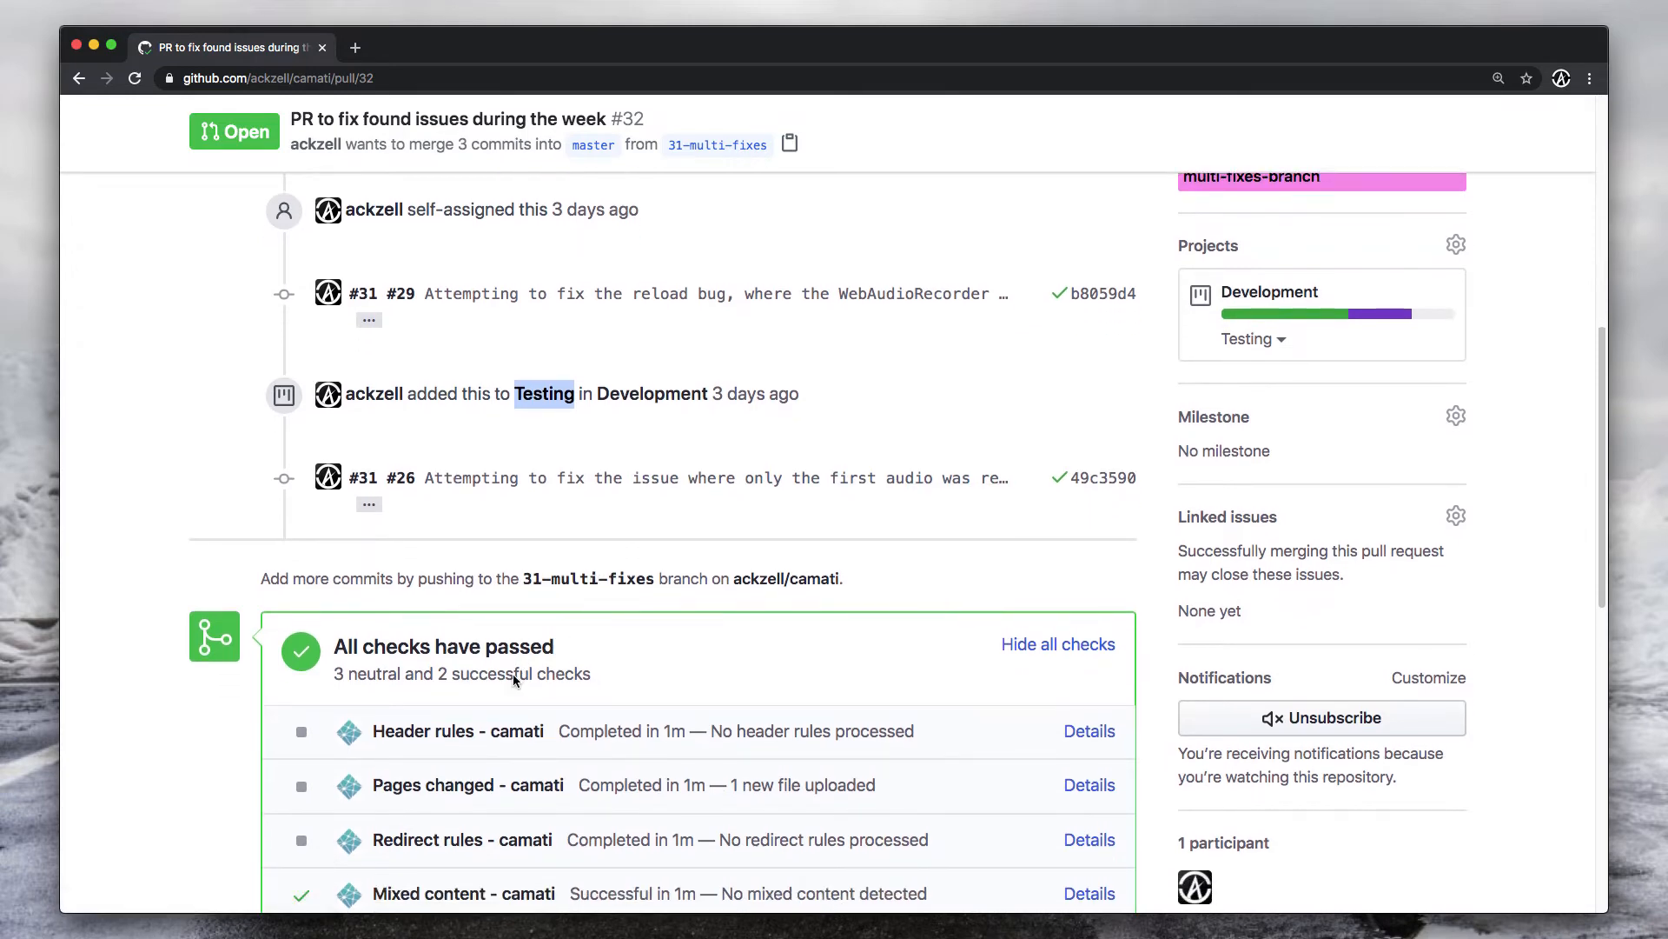
pyautogui.scroll(-3, 502, 720)
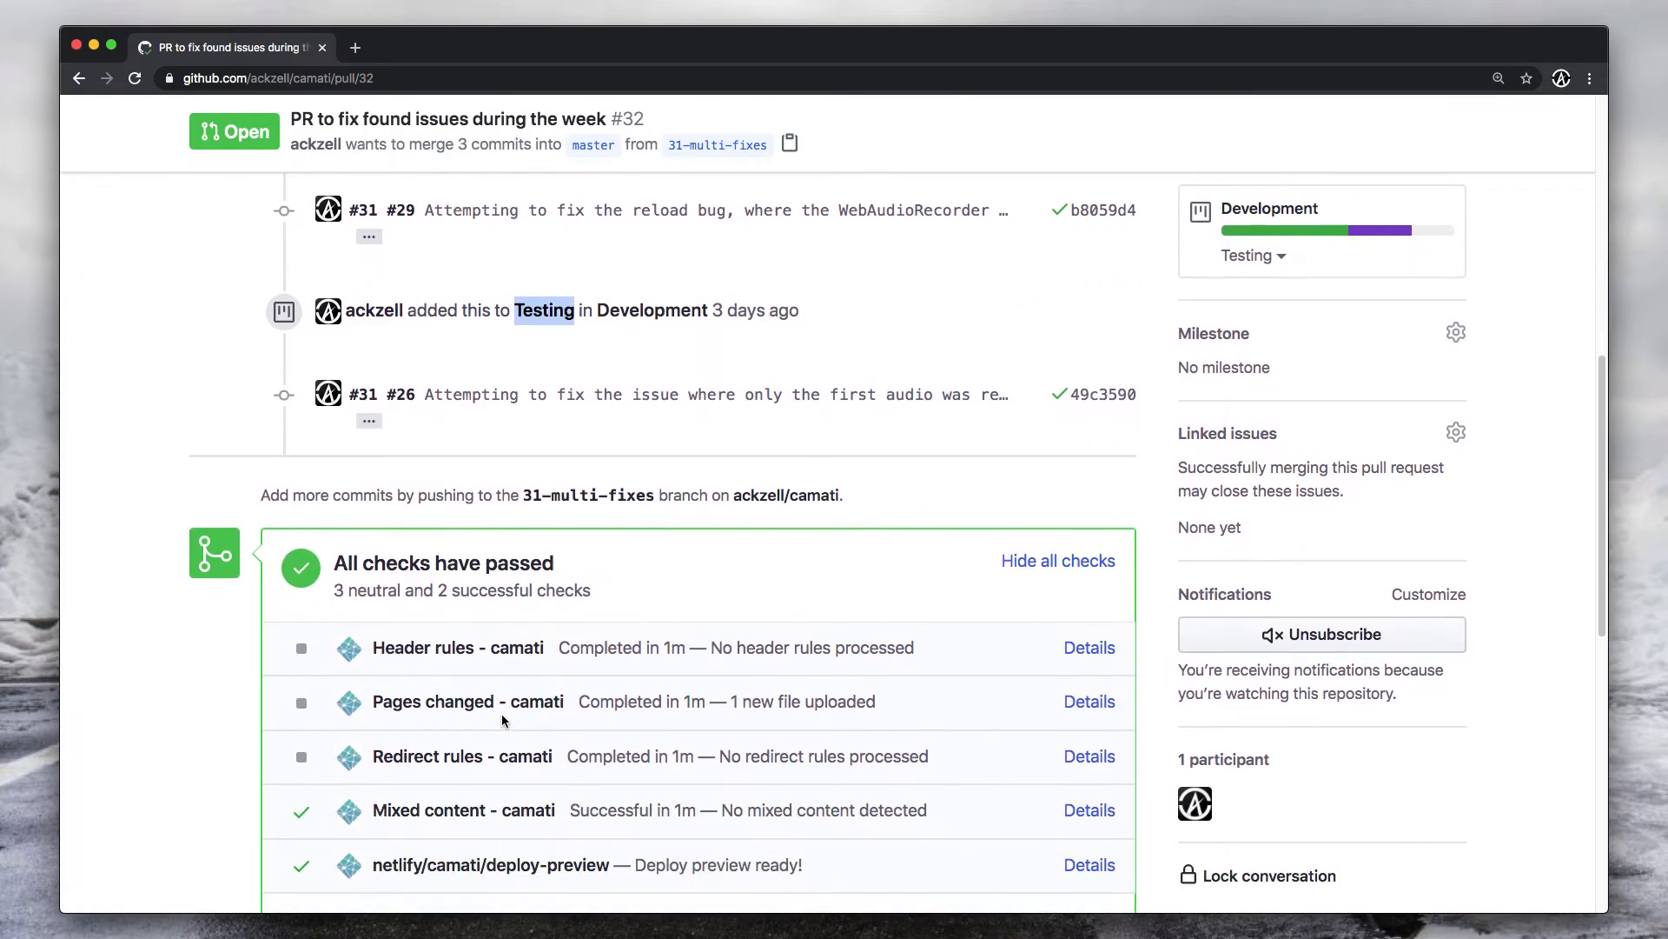
pyautogui.scroll(10, 501, 711)
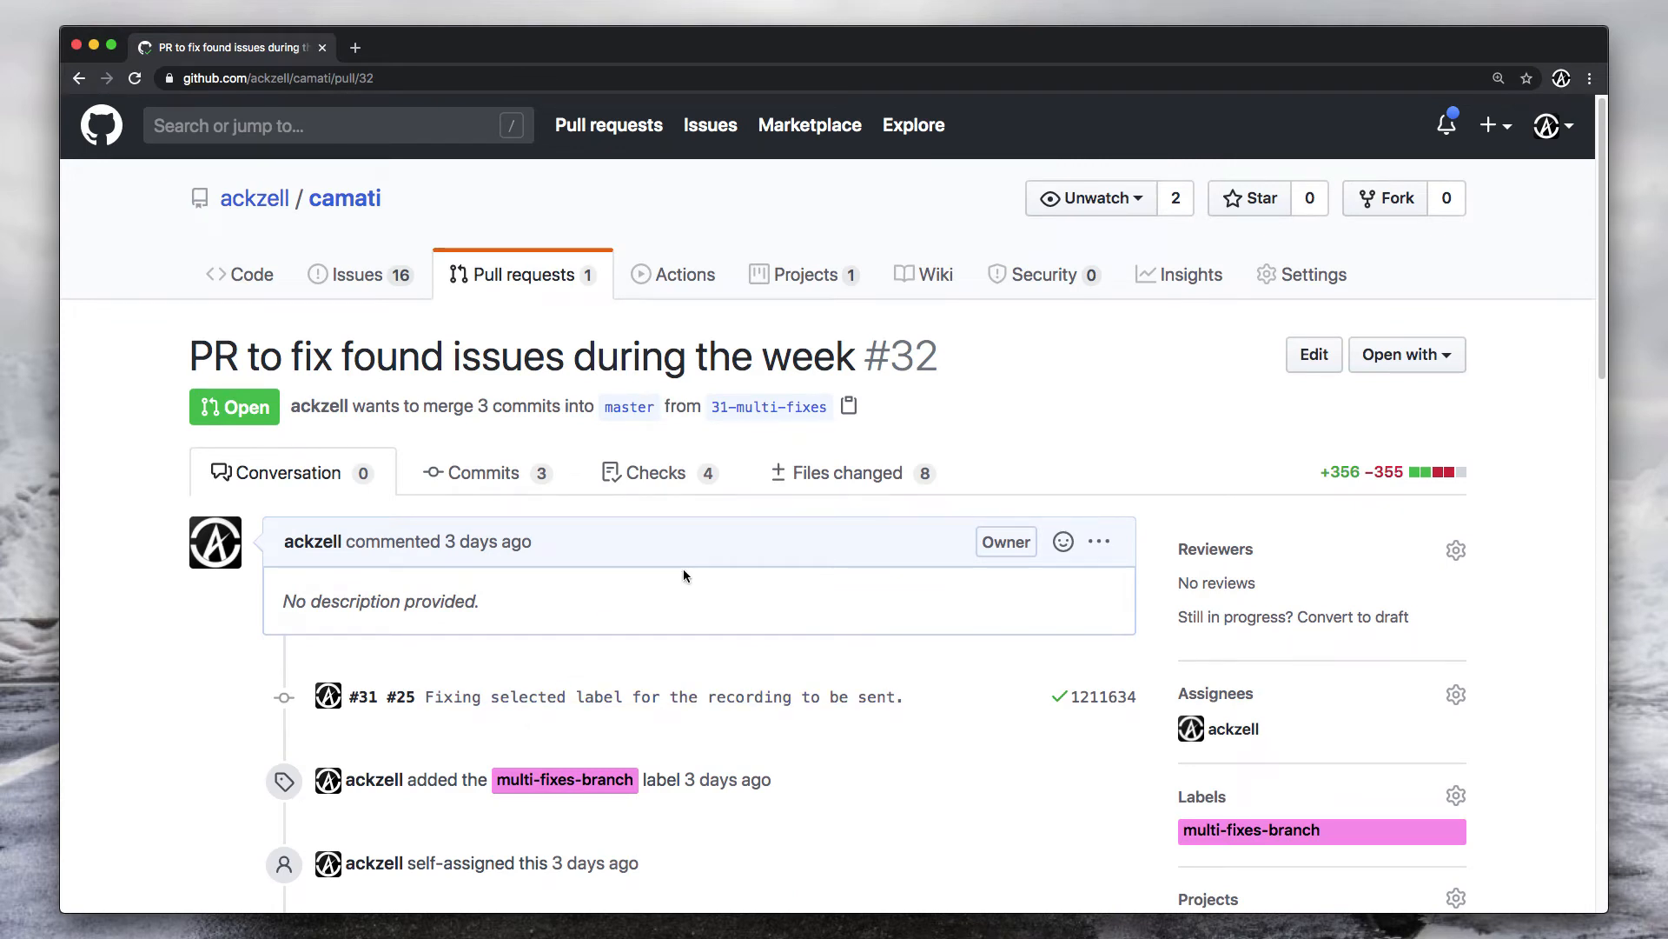
pyautogui.scroll(1, 675, 560)
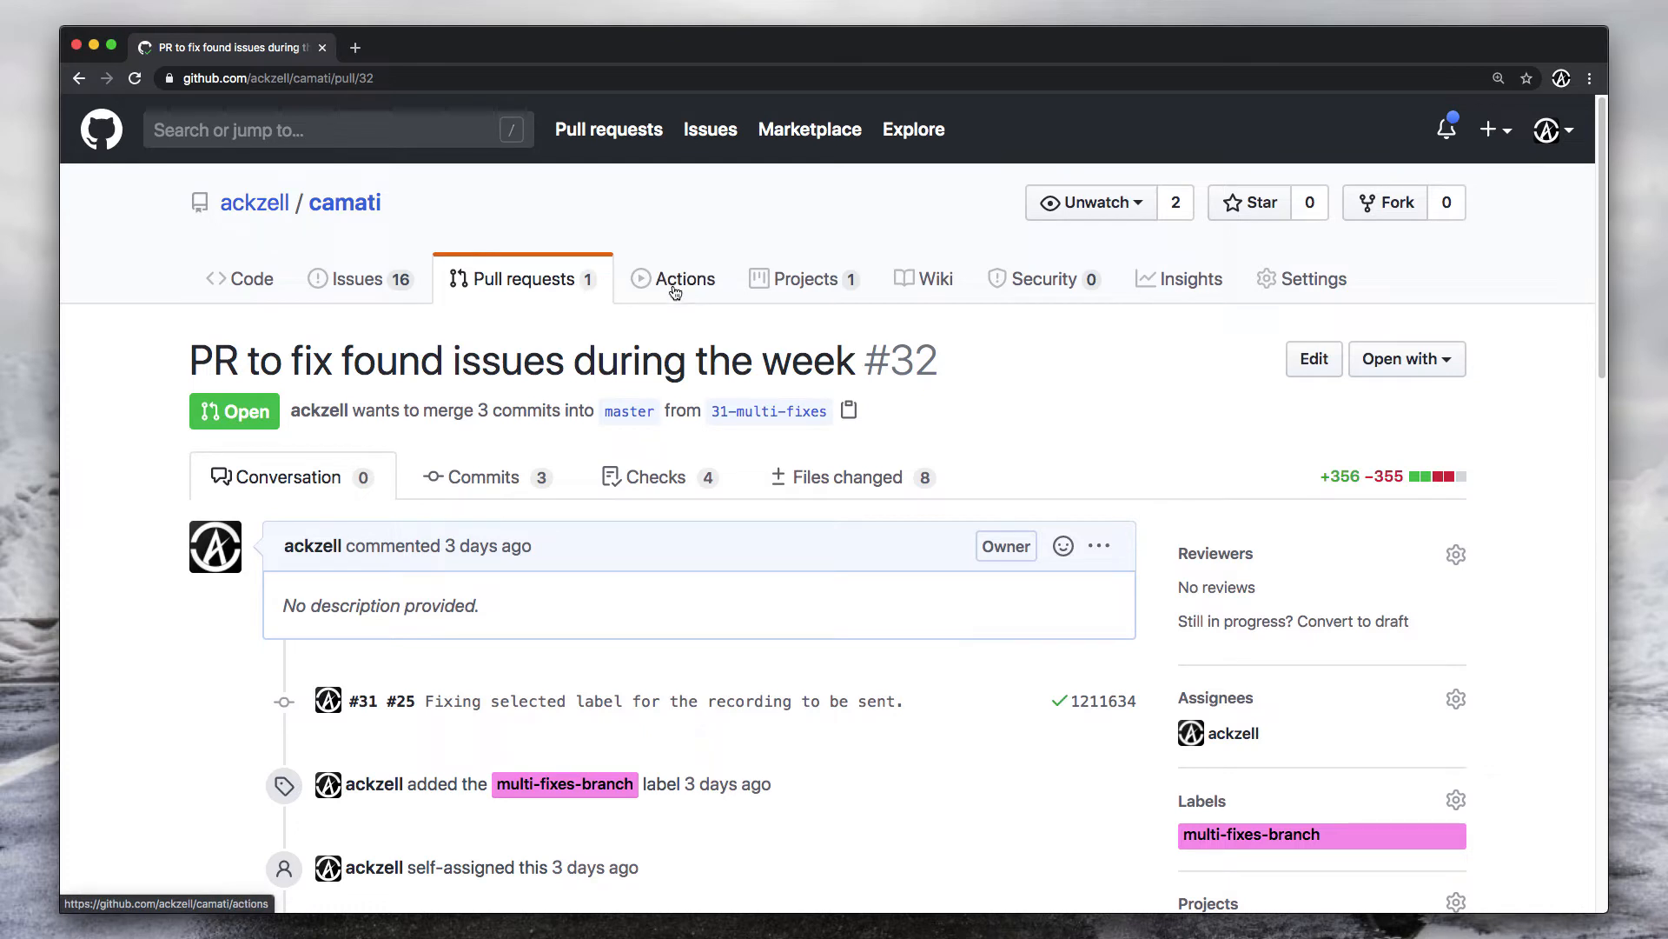
# Open the repository's Actions and look through the suggested, deployment and continuous integration workflow templates.
pyautogui.click(676, 292)
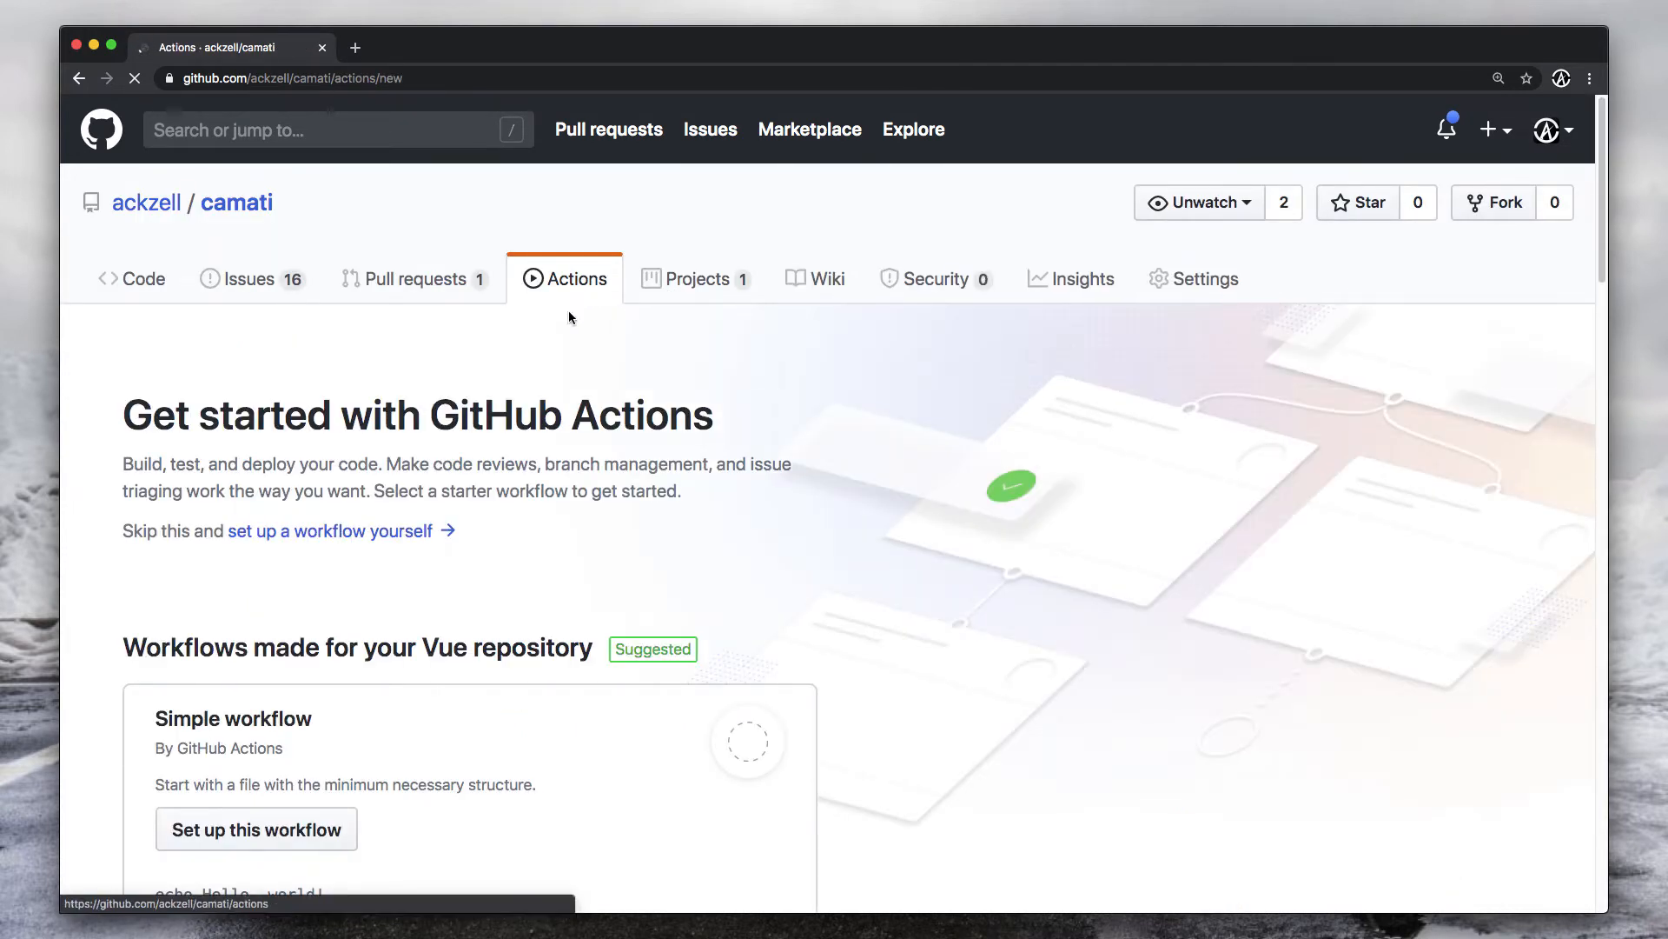
pyautogui.scroll(-2, 642, 402)
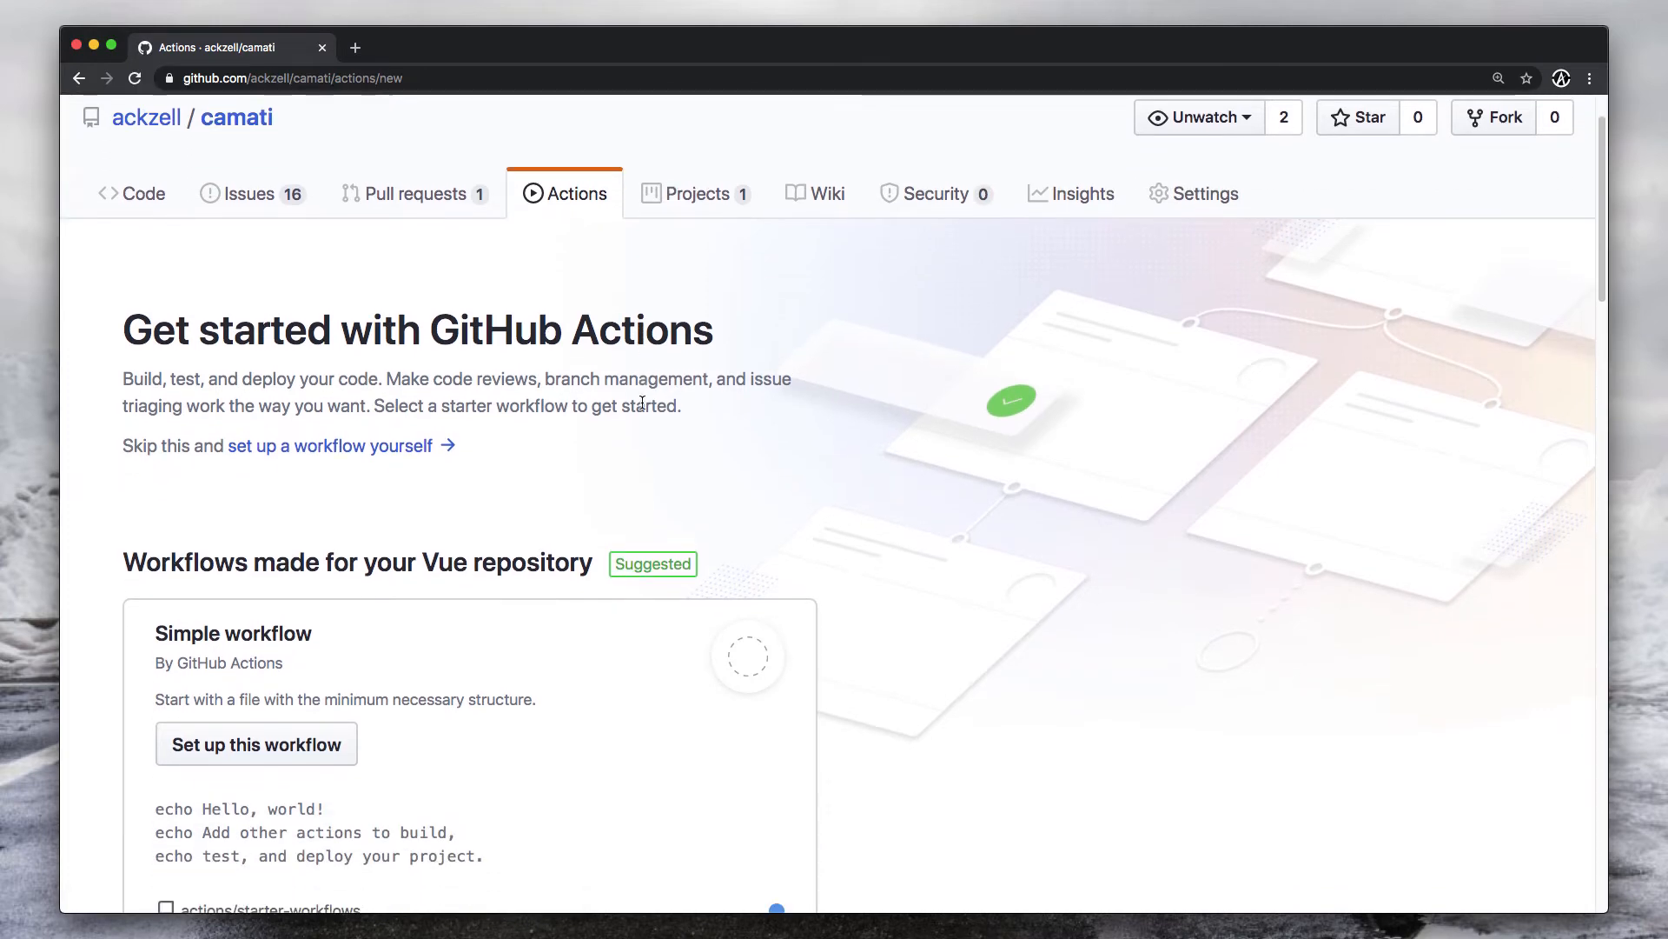
pyautogui.scroll(-5, 643, 403)
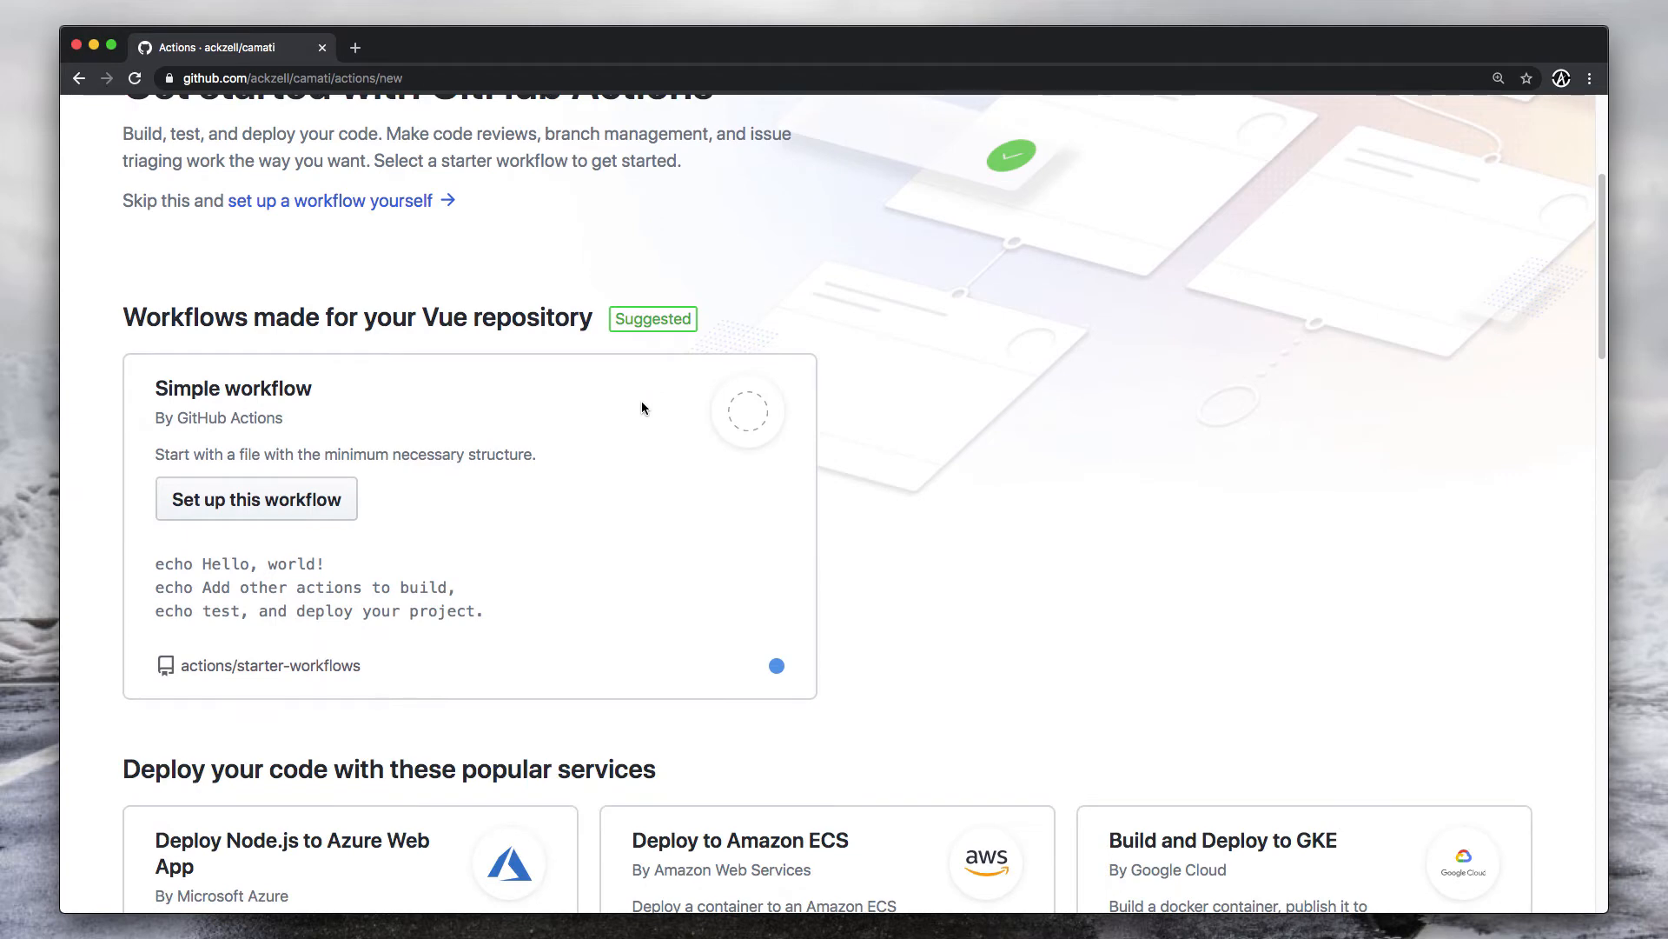
pyautogui.scroll(-5, 642, 404)
pyautogui.scroll(-4, 642, 407)
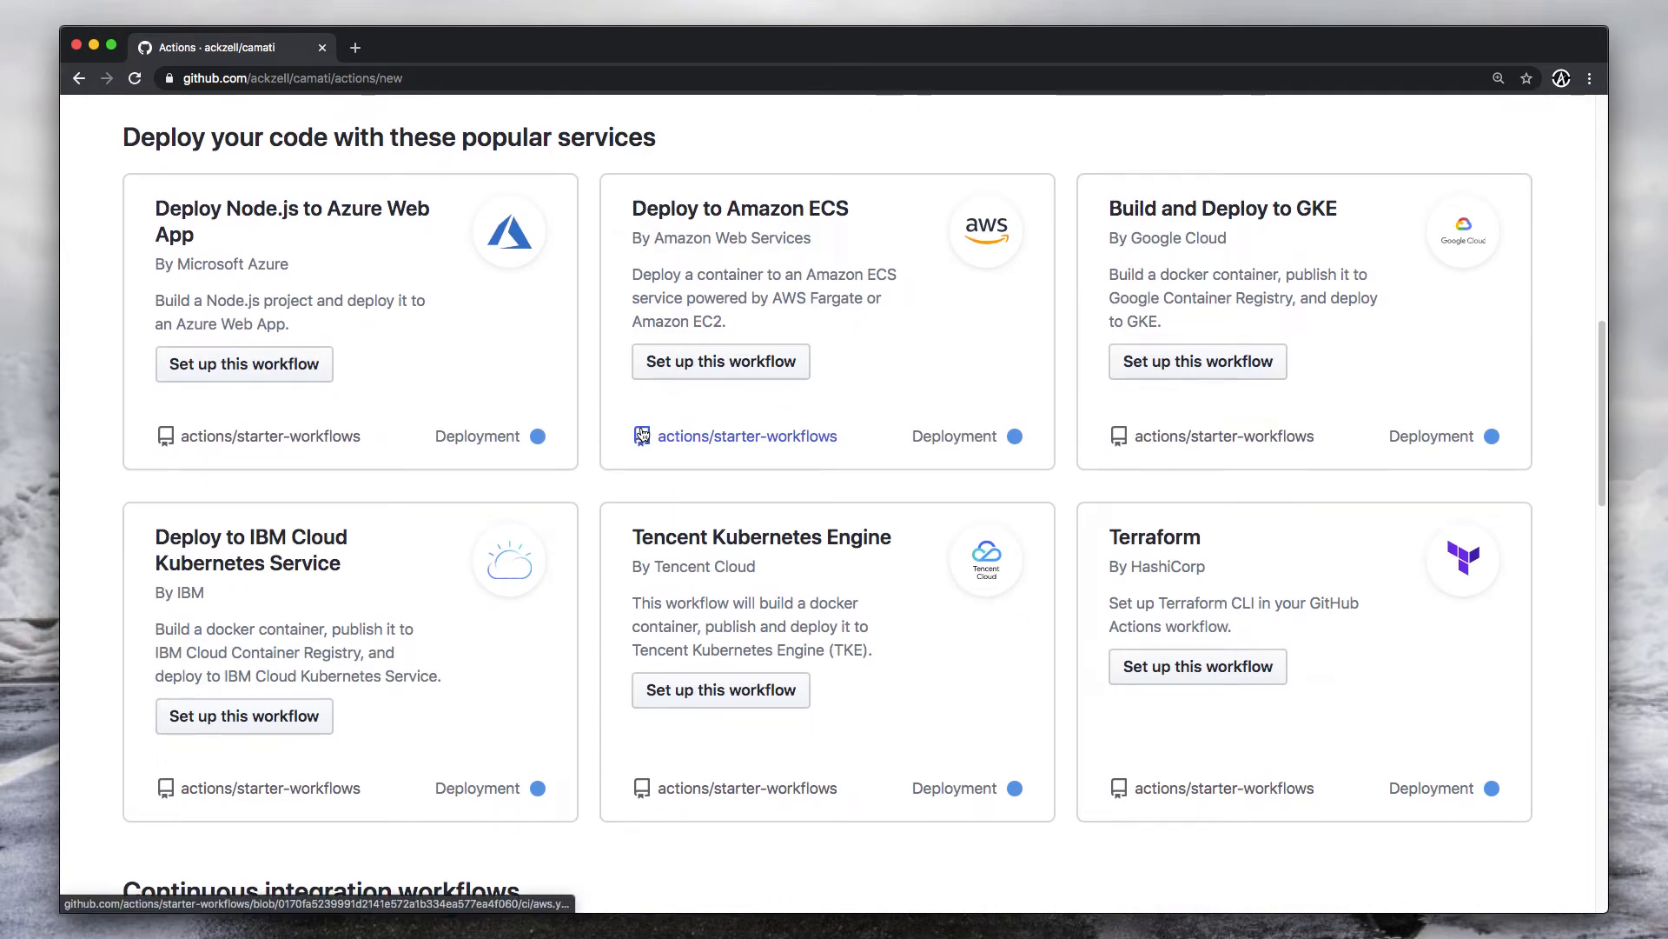
pyautogui.scroll(-2, 633, 449)
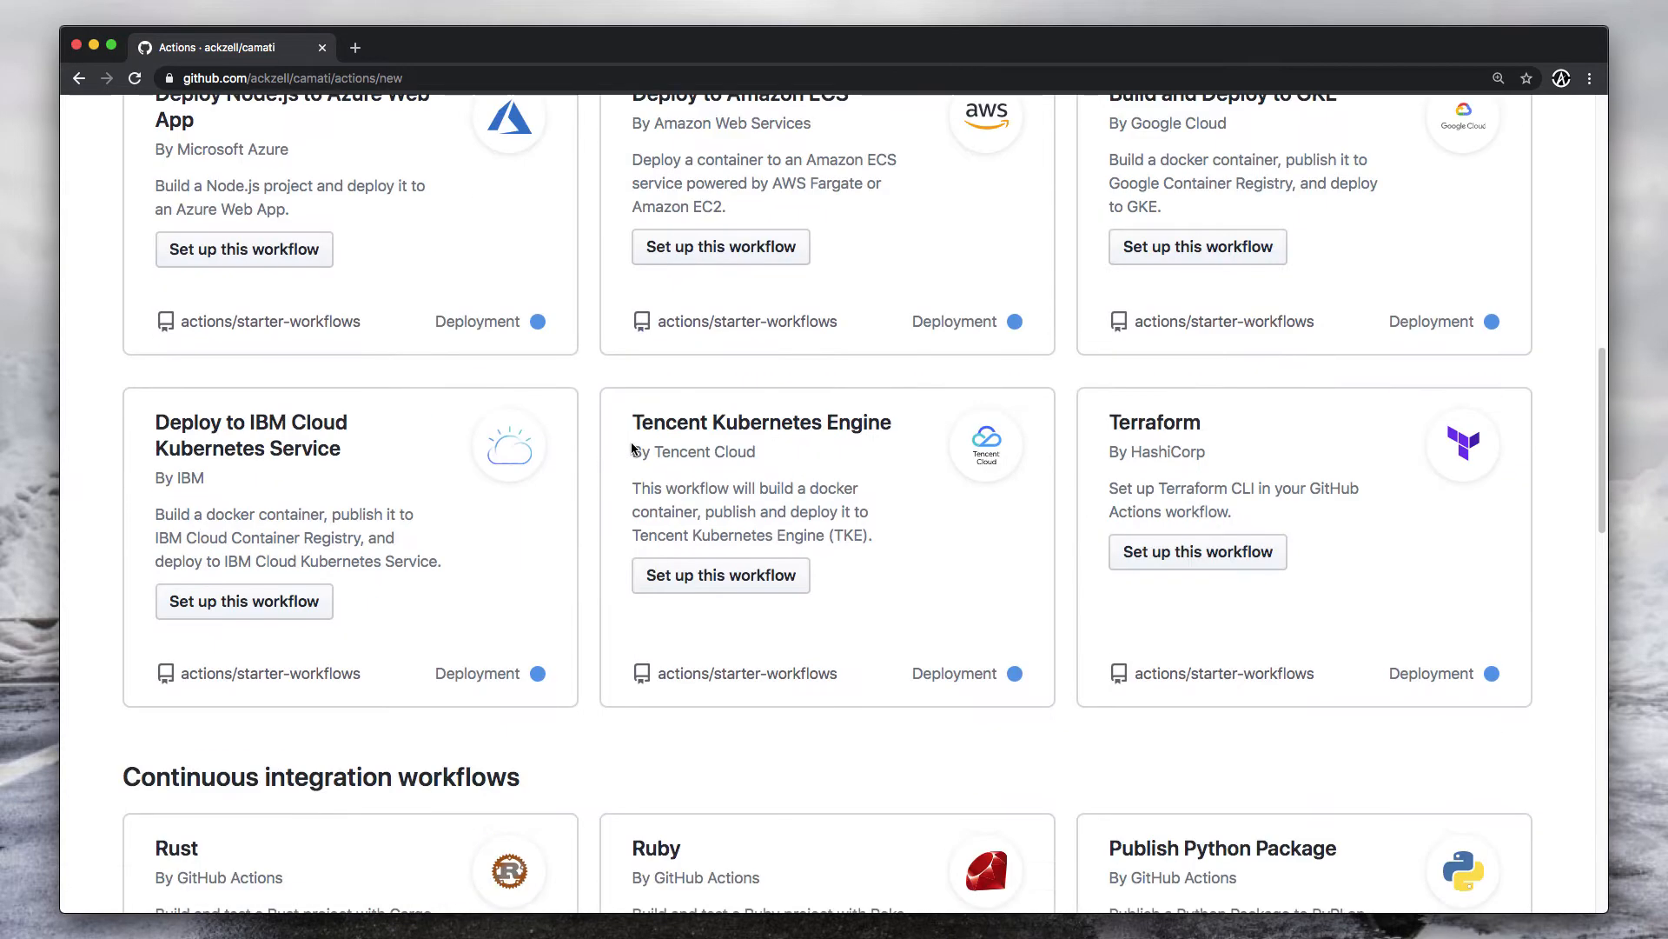
pyautogui.scroll(9, 584, 451)
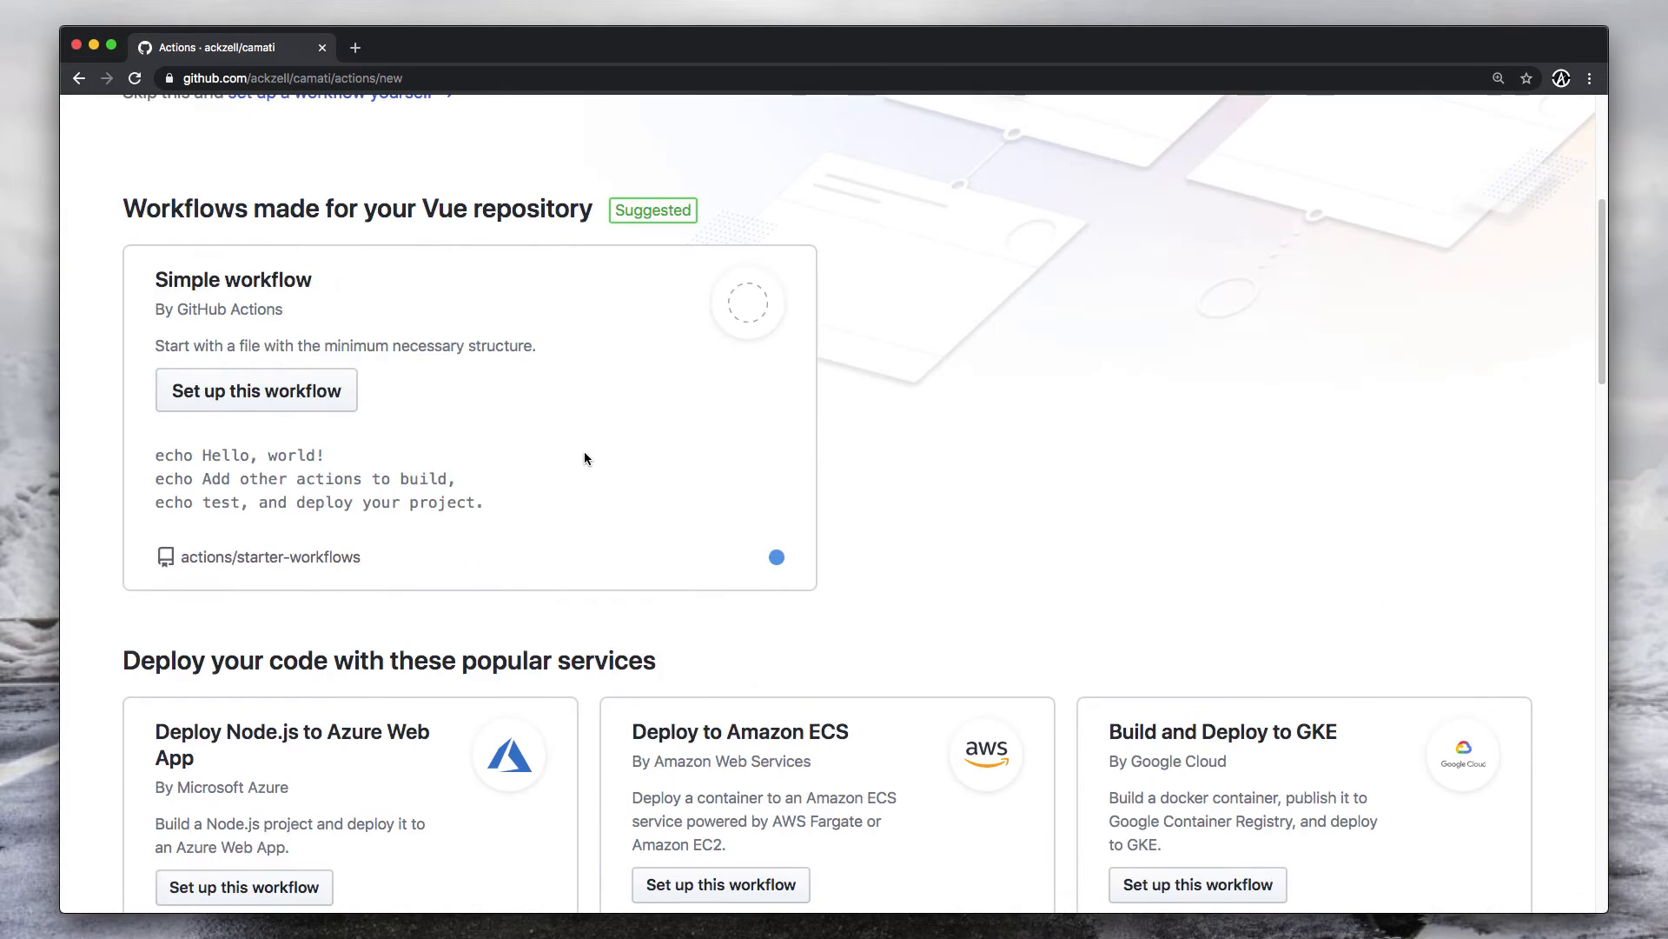
pyautogui.scroll(6, 584, 458)
# Open the Development project and examine its board columns: Backlog, To do, In progress, Testing and Done.
pyautogui.click(702, 280)
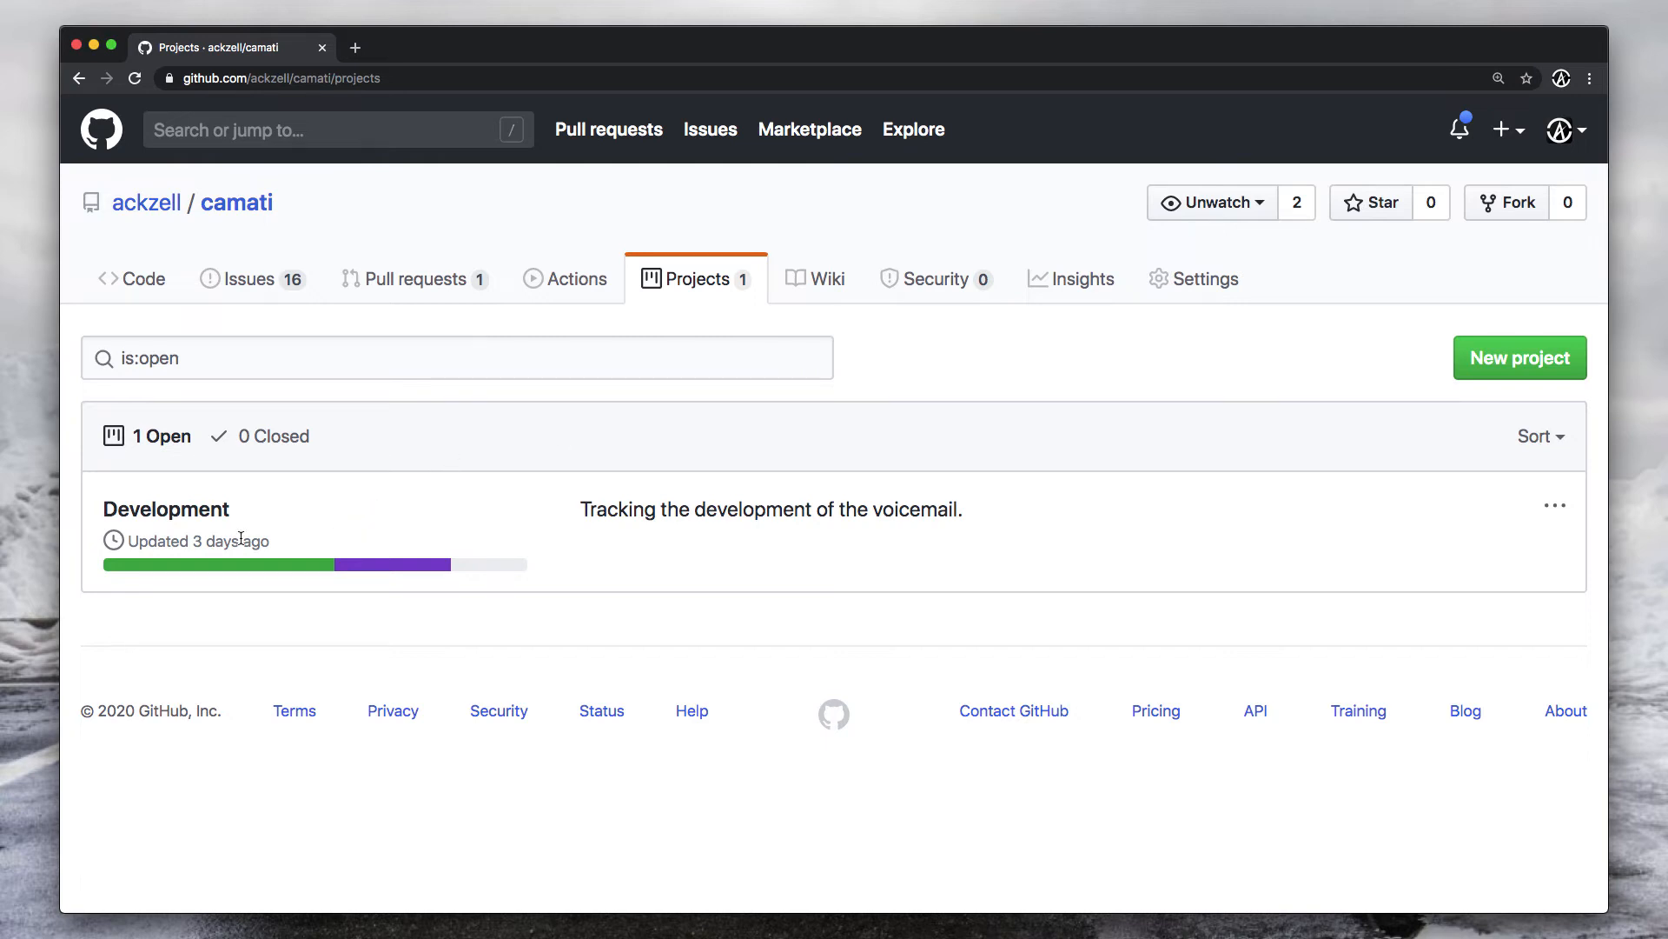
pyautogui.click(199, 520)
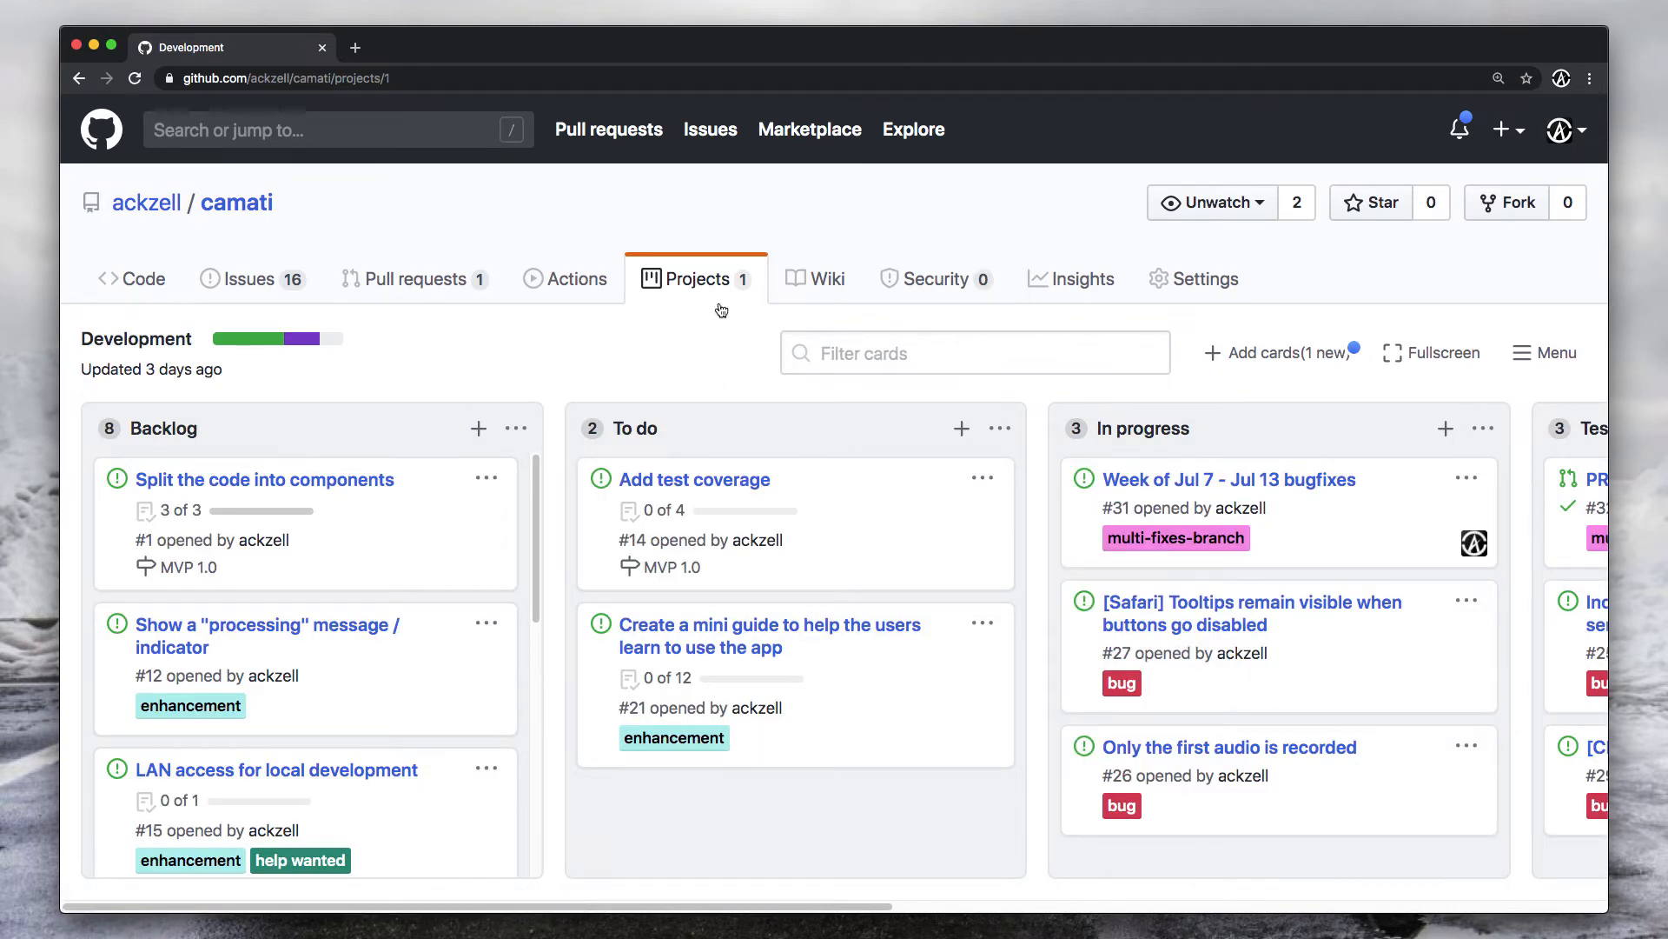
pyautogui.moveTo(192, 351)
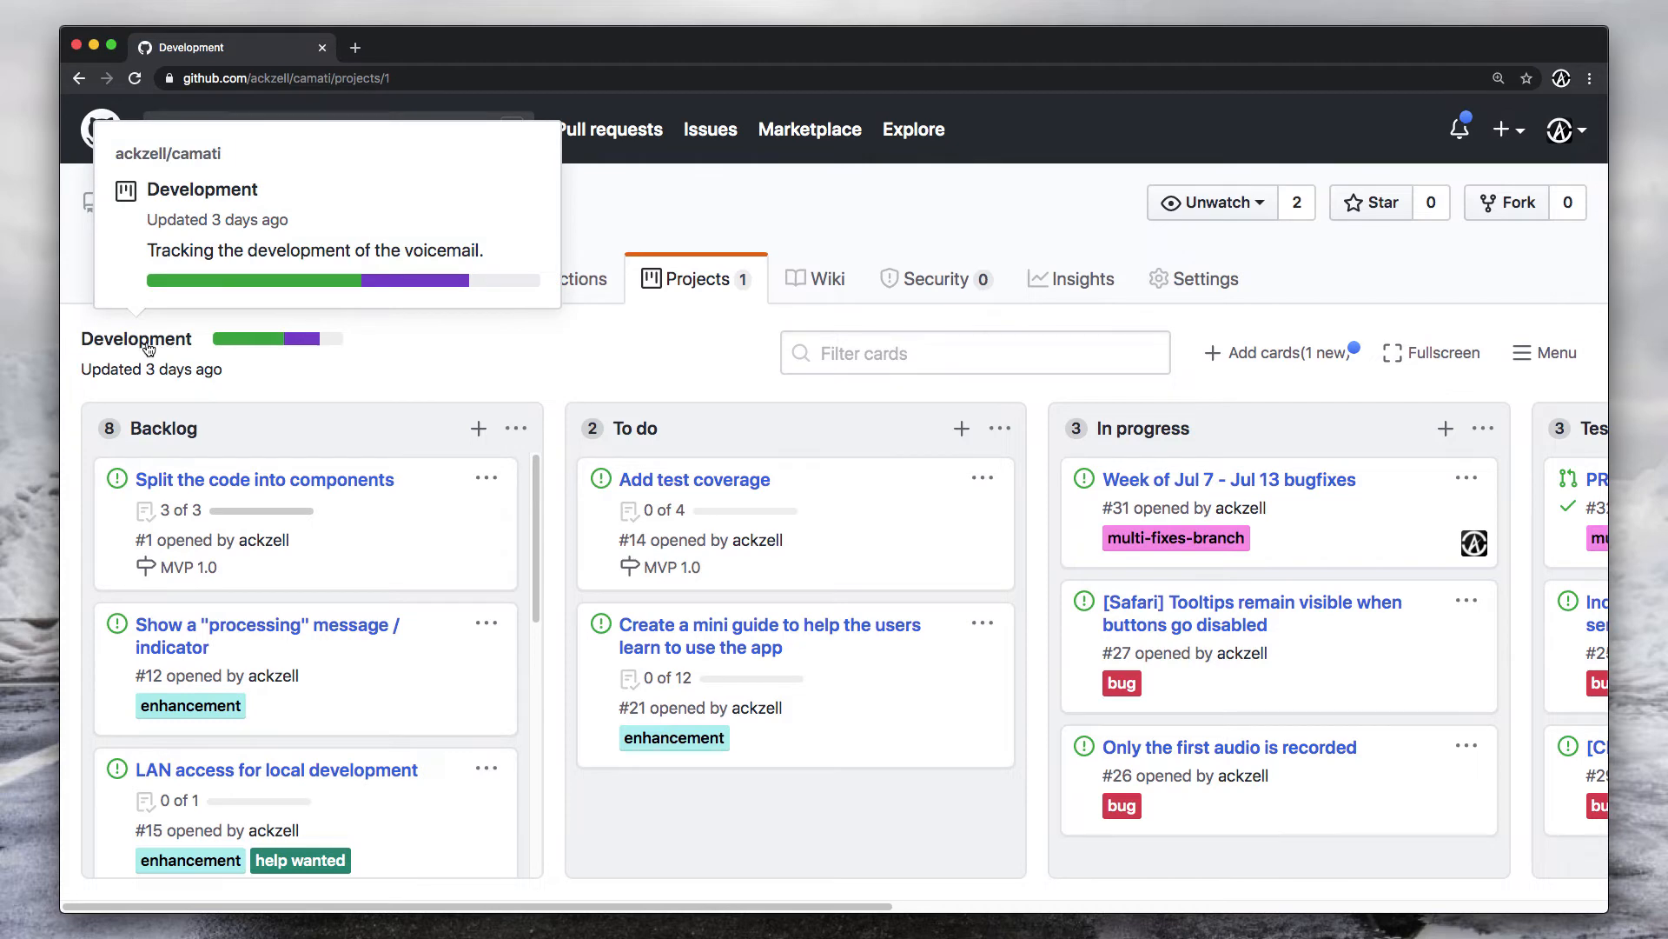
pyautogui.click(628, 346)
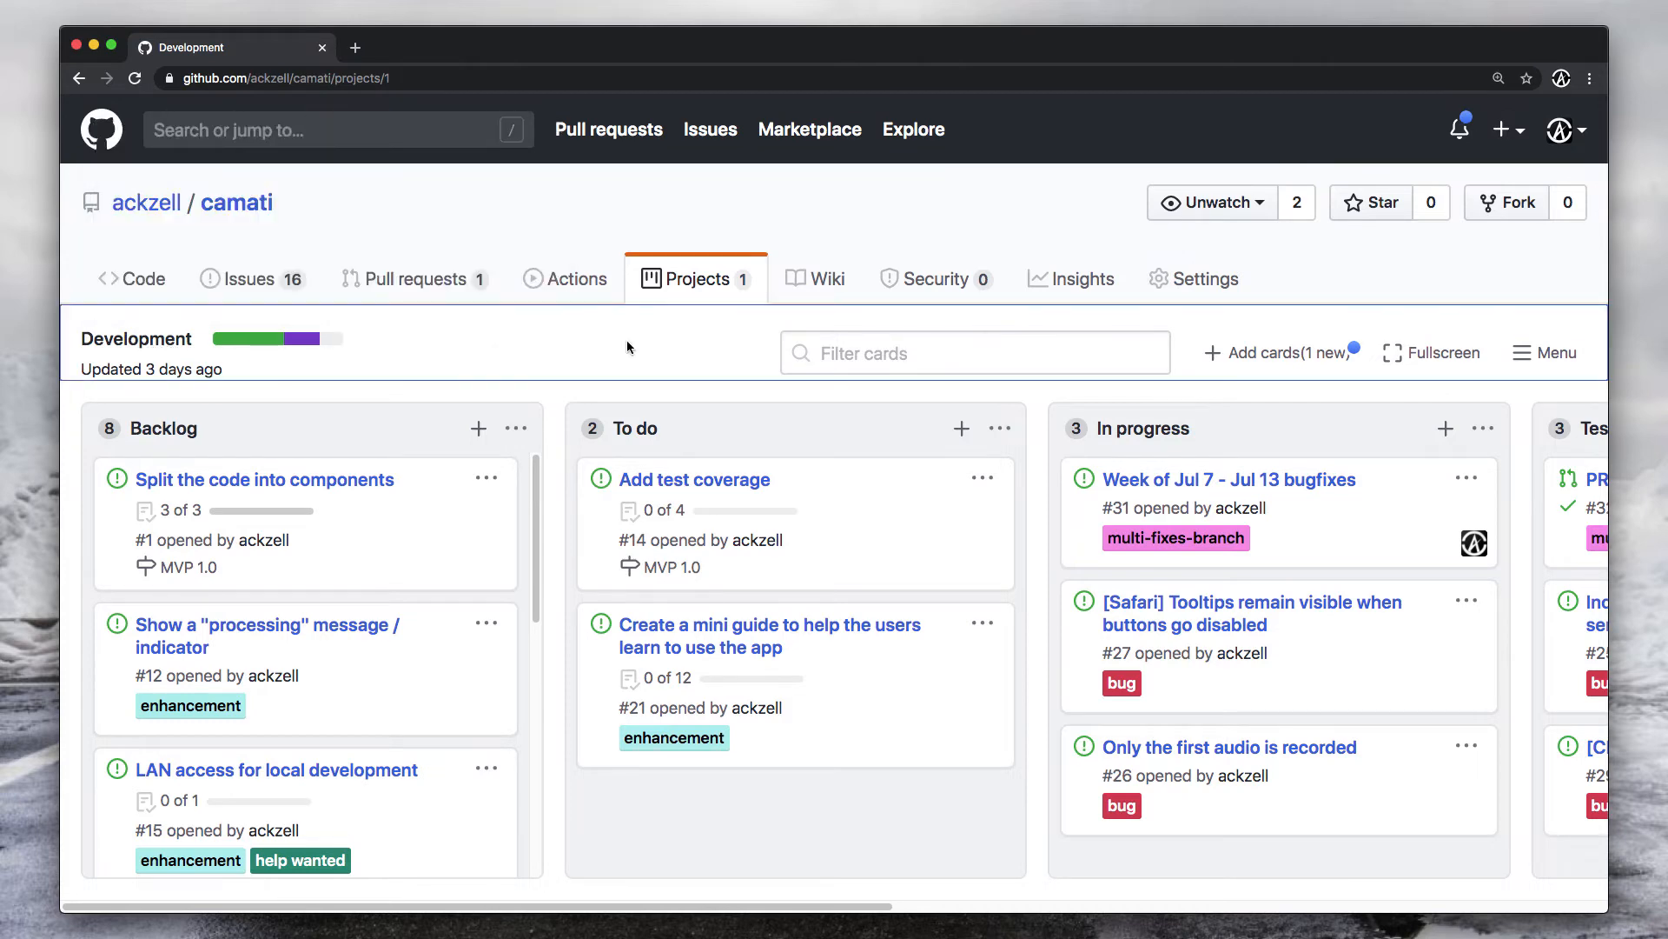
pyautogui.press('super+minus')
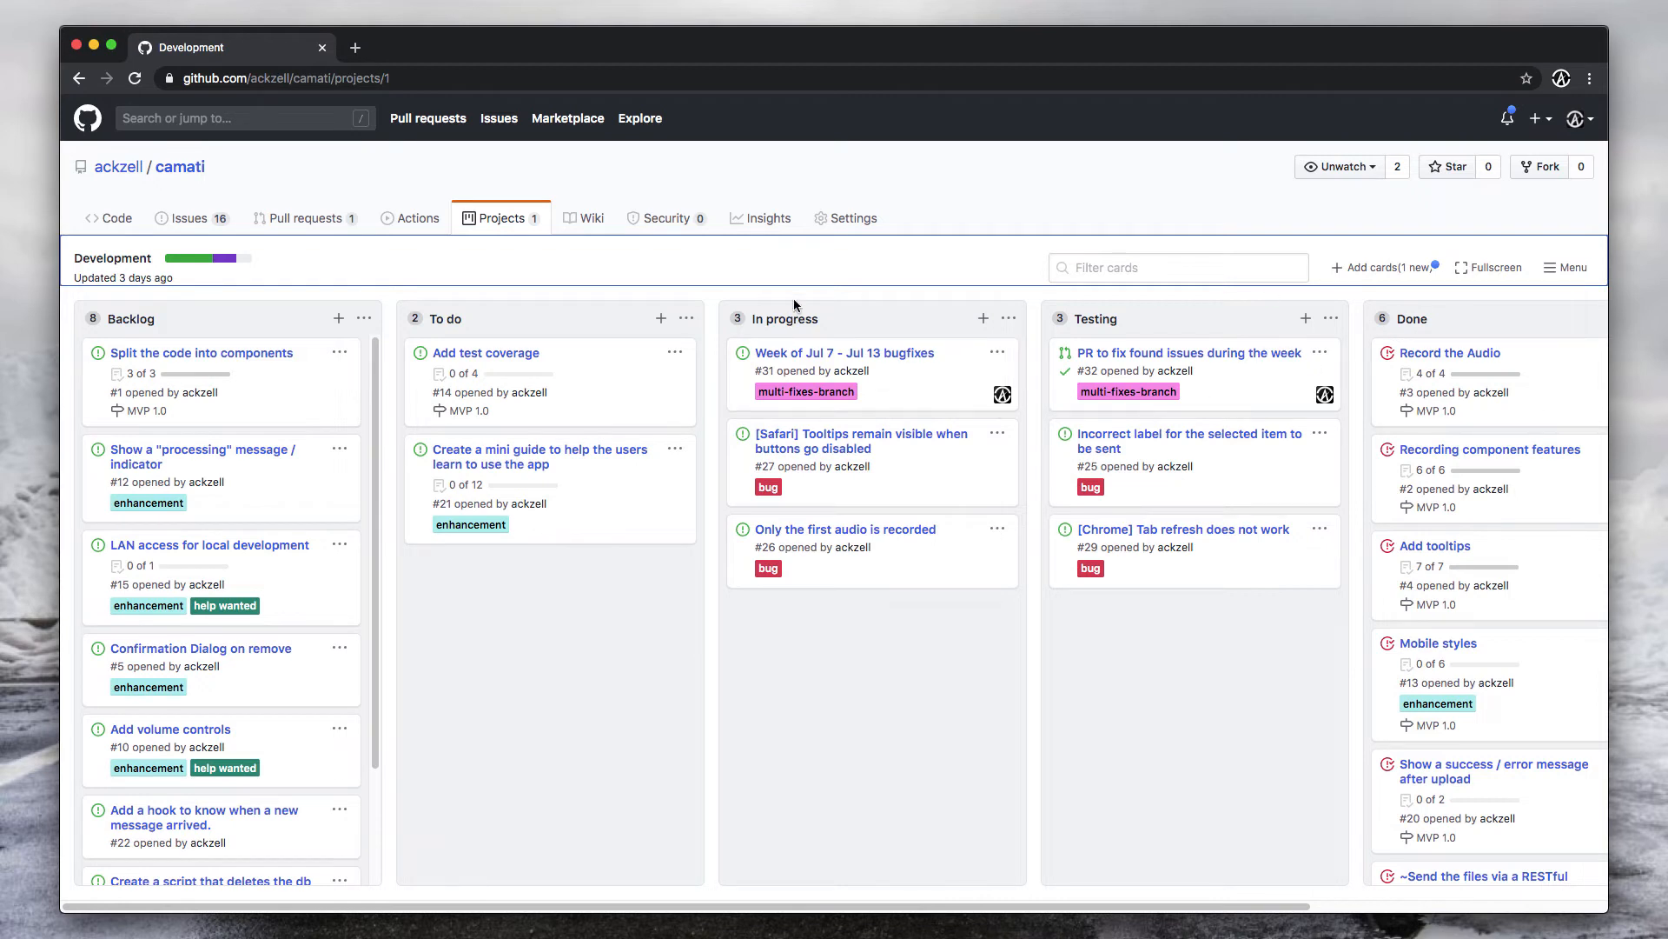
pyautogui.click(884, 704)
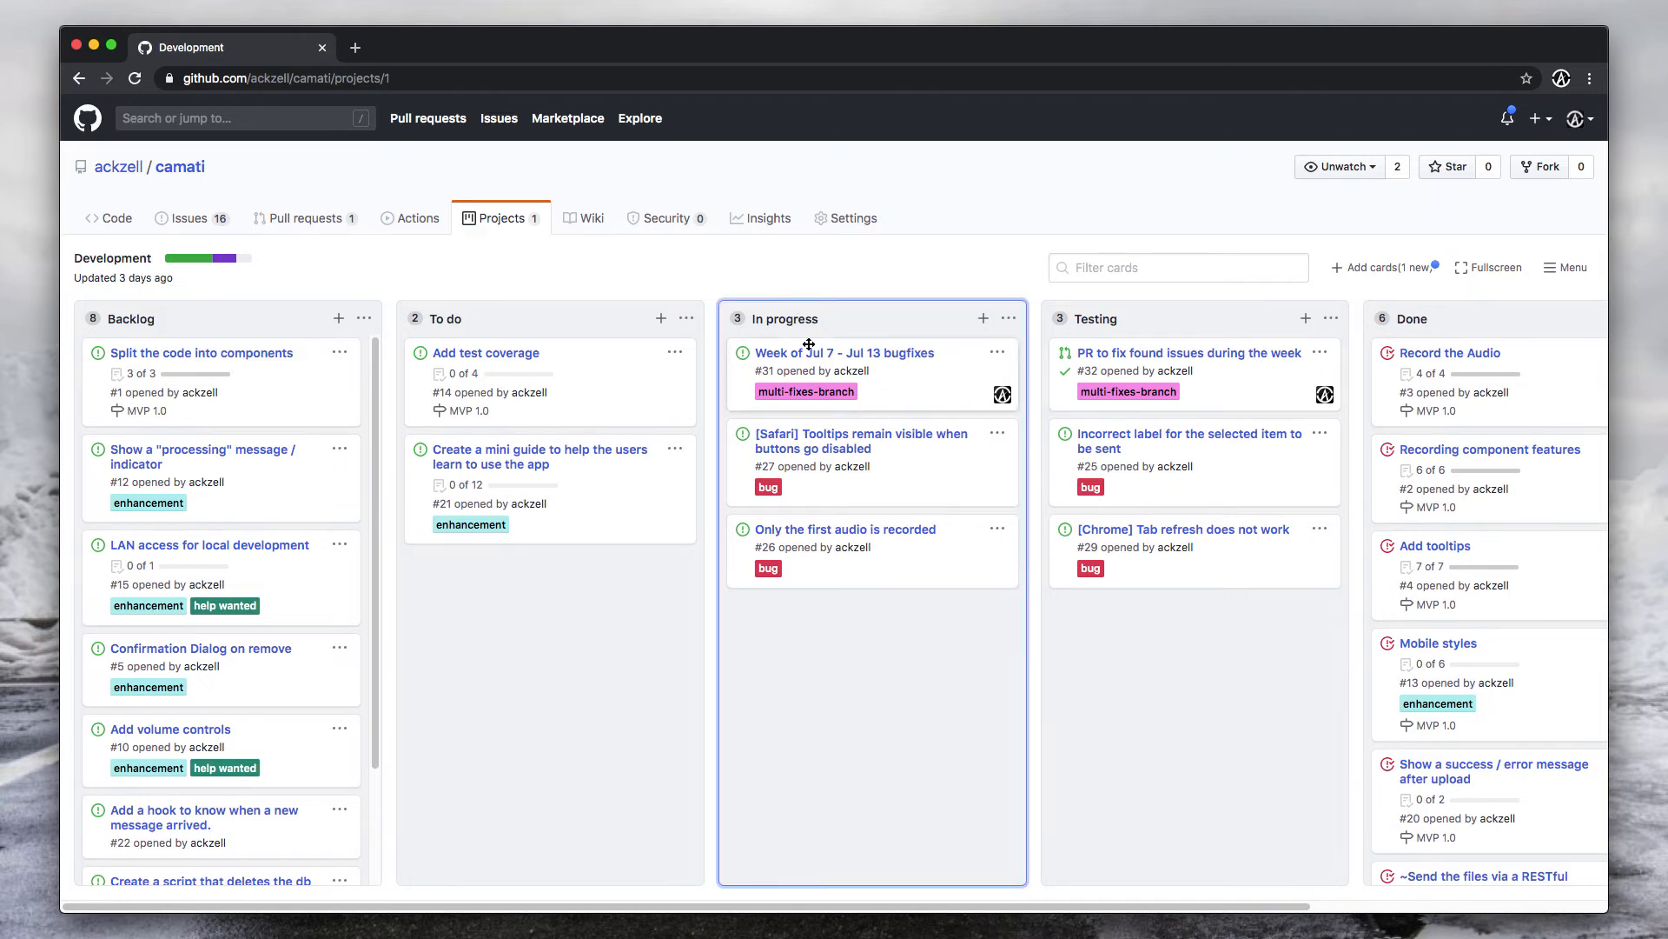
pyautogui.click(785, 279)
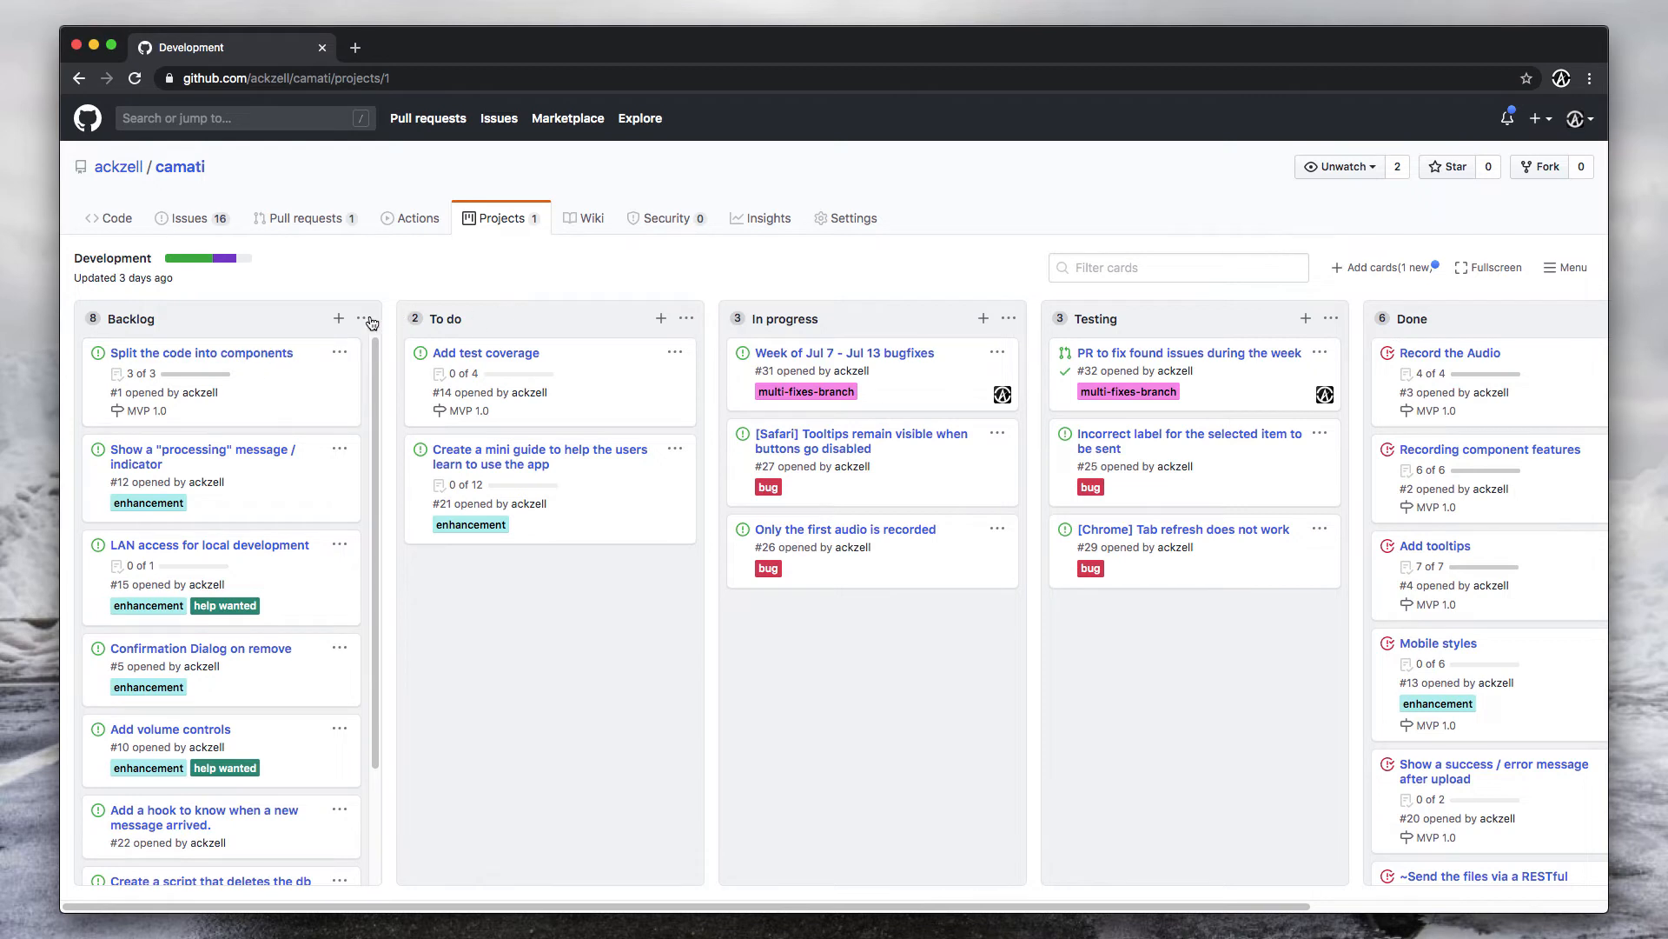
# Add the untriaged "Add support for Safari" issue at the start of the Backlog column, check the column's cards, and close the card-adding pane.
pyautogui.click(1416, 273)
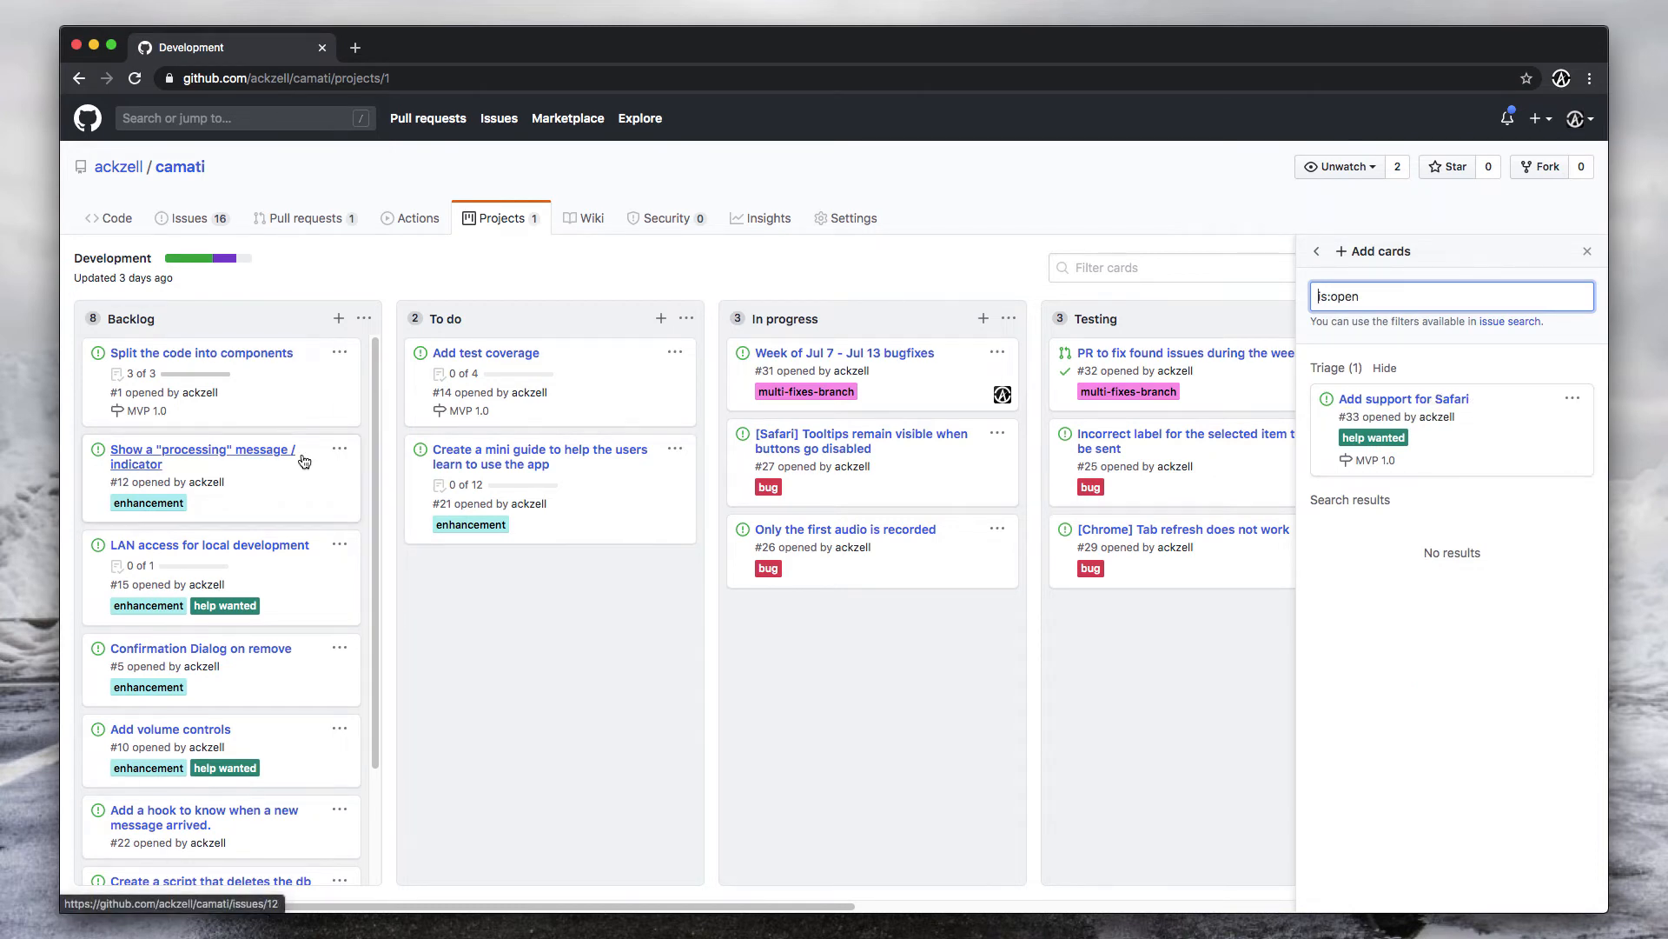
pyautogui.moveTo(1497, 412); pyautogui.dragTo(275, 404)
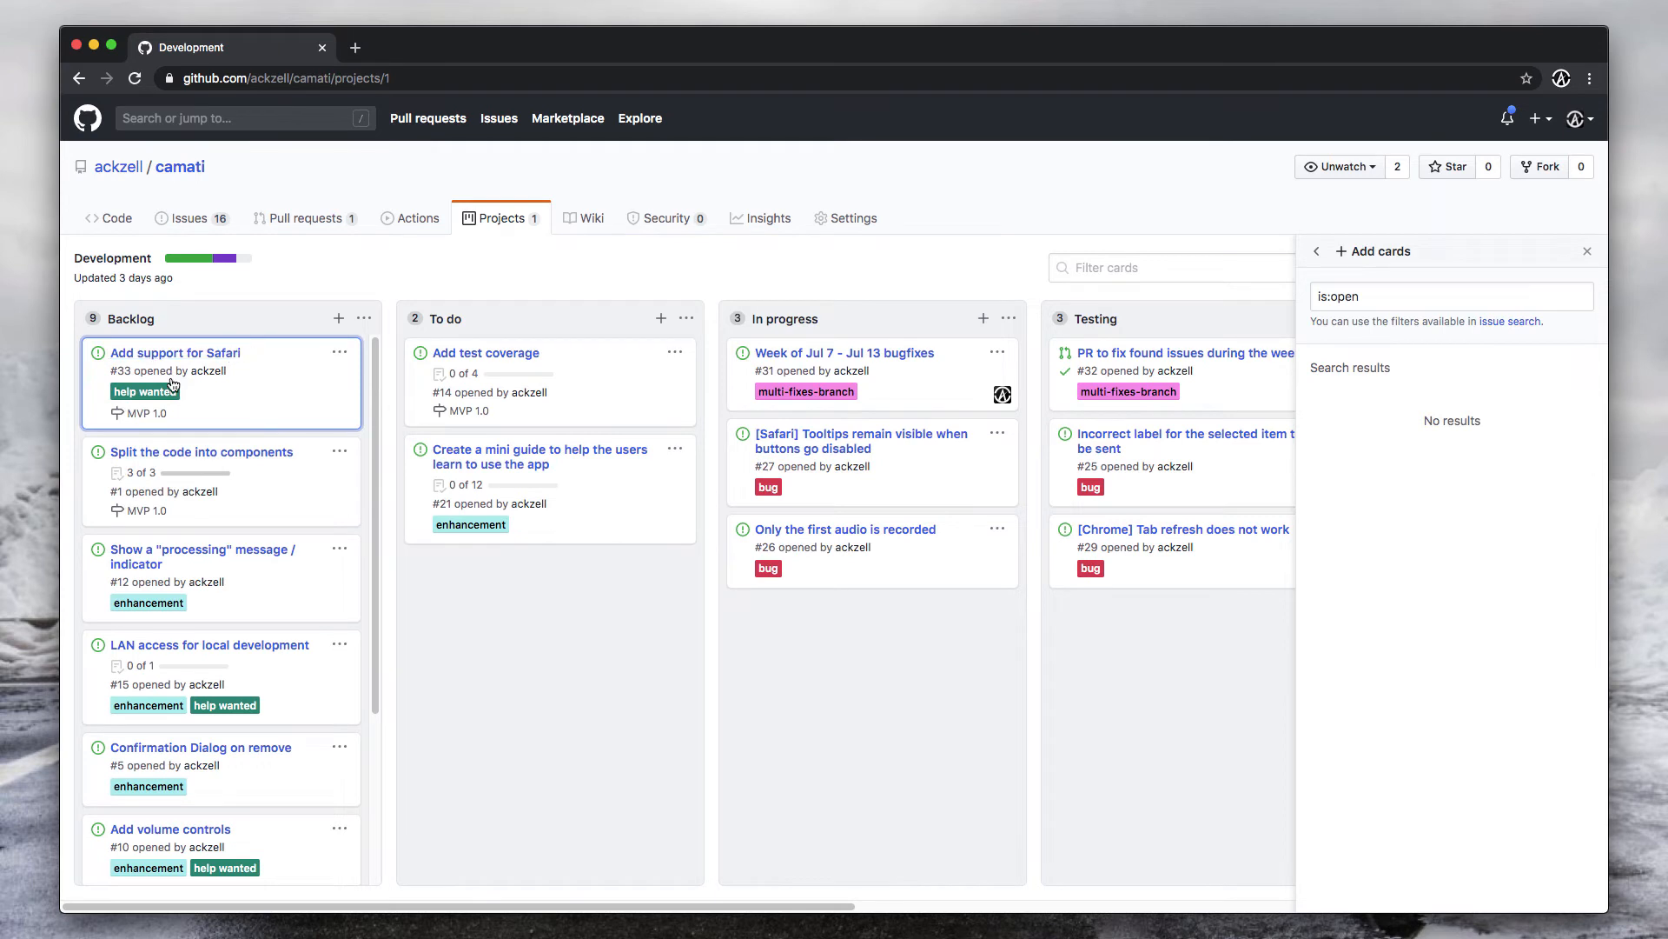
pyautogui.scroll(-3, 283, 462)
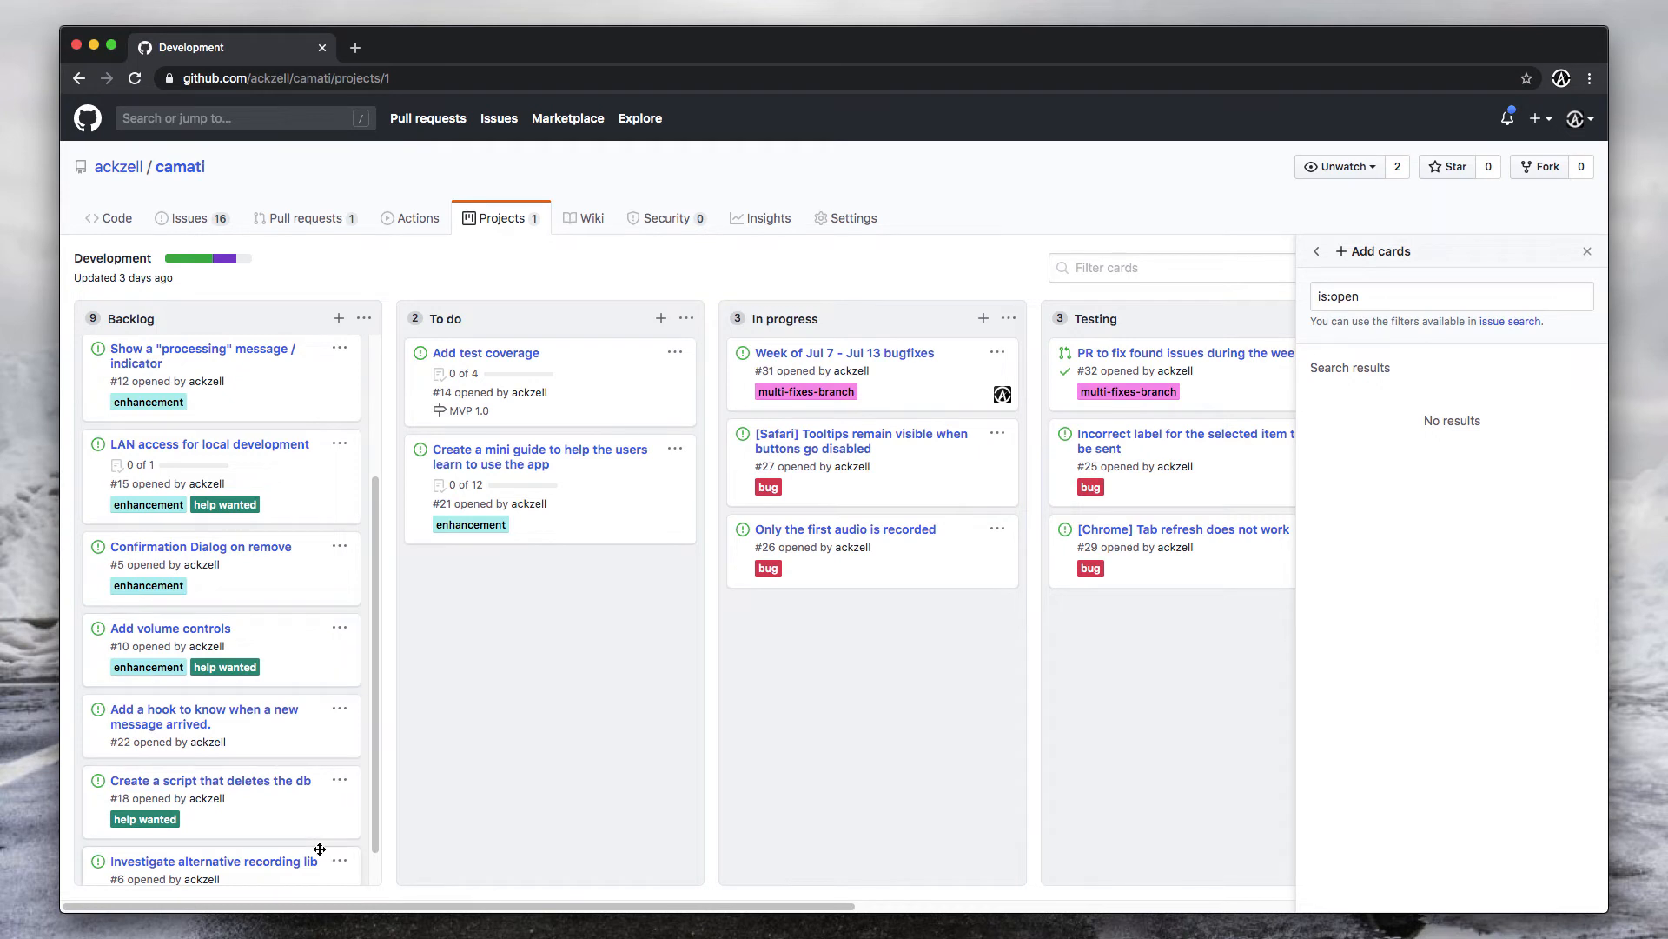
pyautogui.scroll(-1, 318, 849)
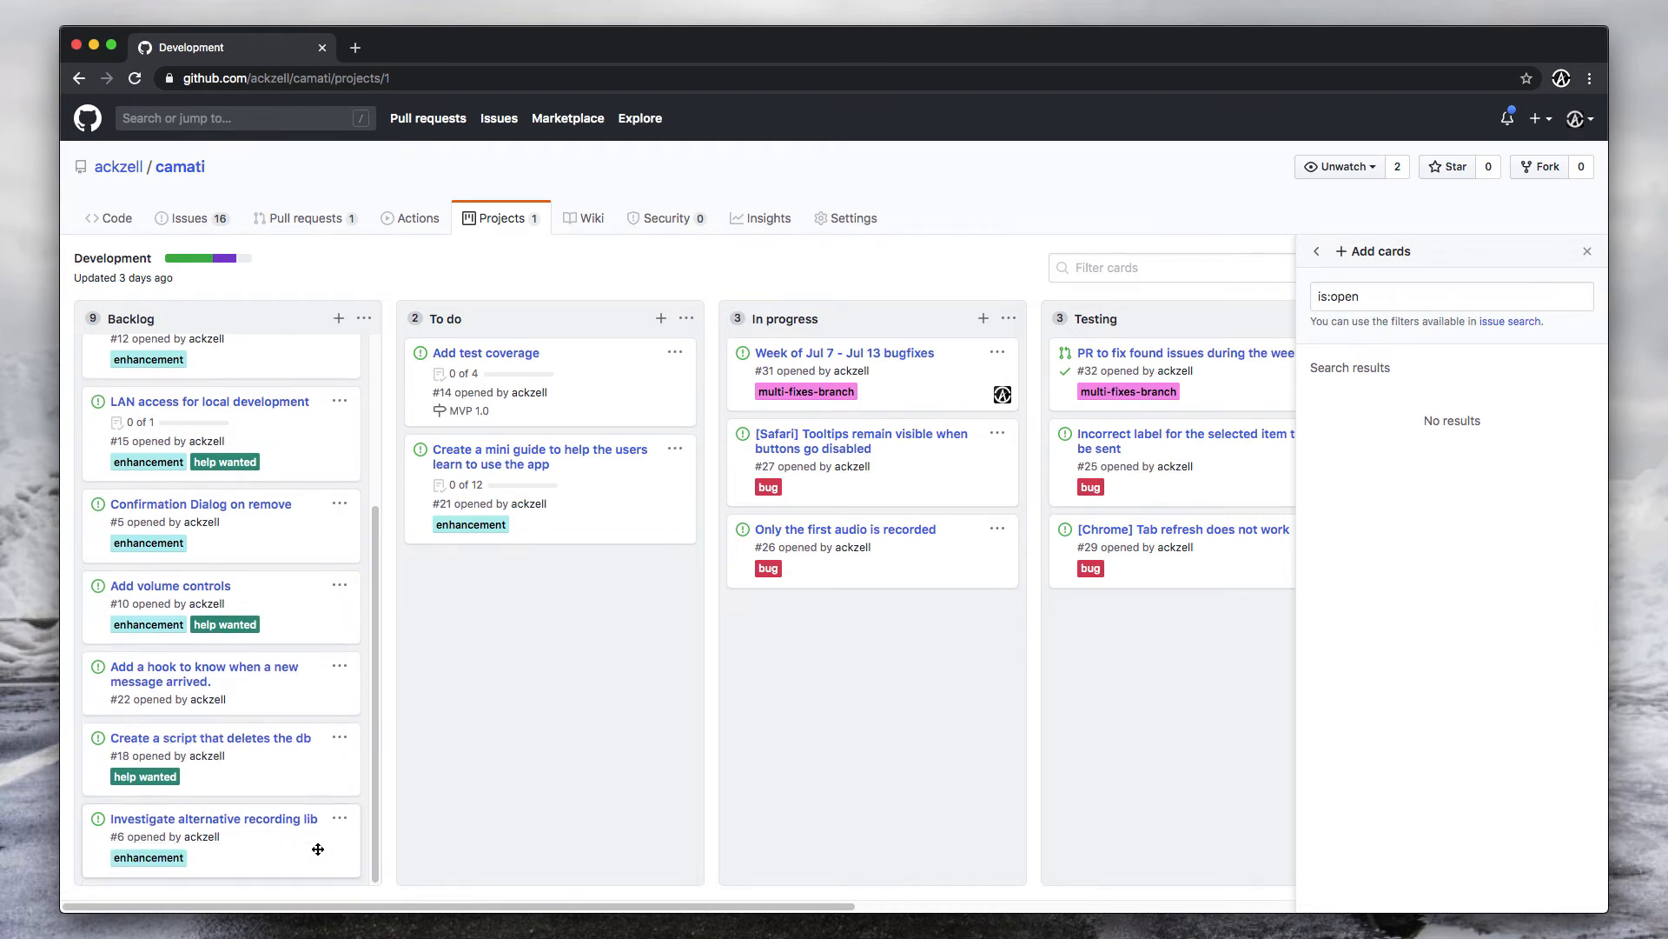
pyautogui.scroll(6, 318, 849)
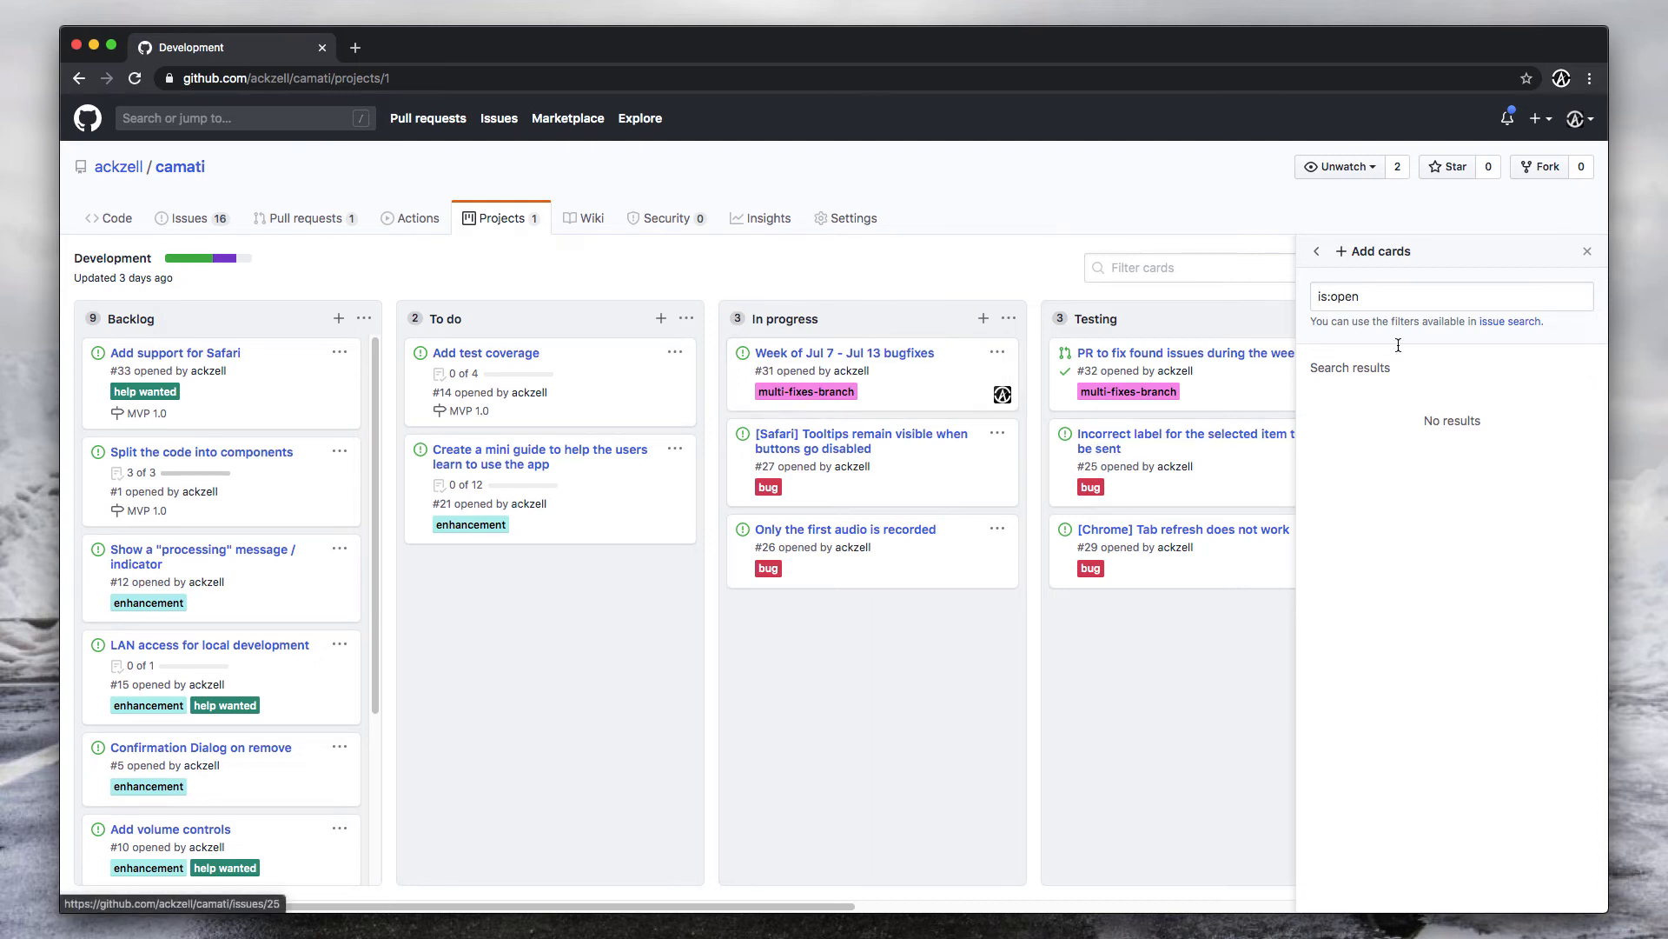
pyautogui.click(1588, 251)
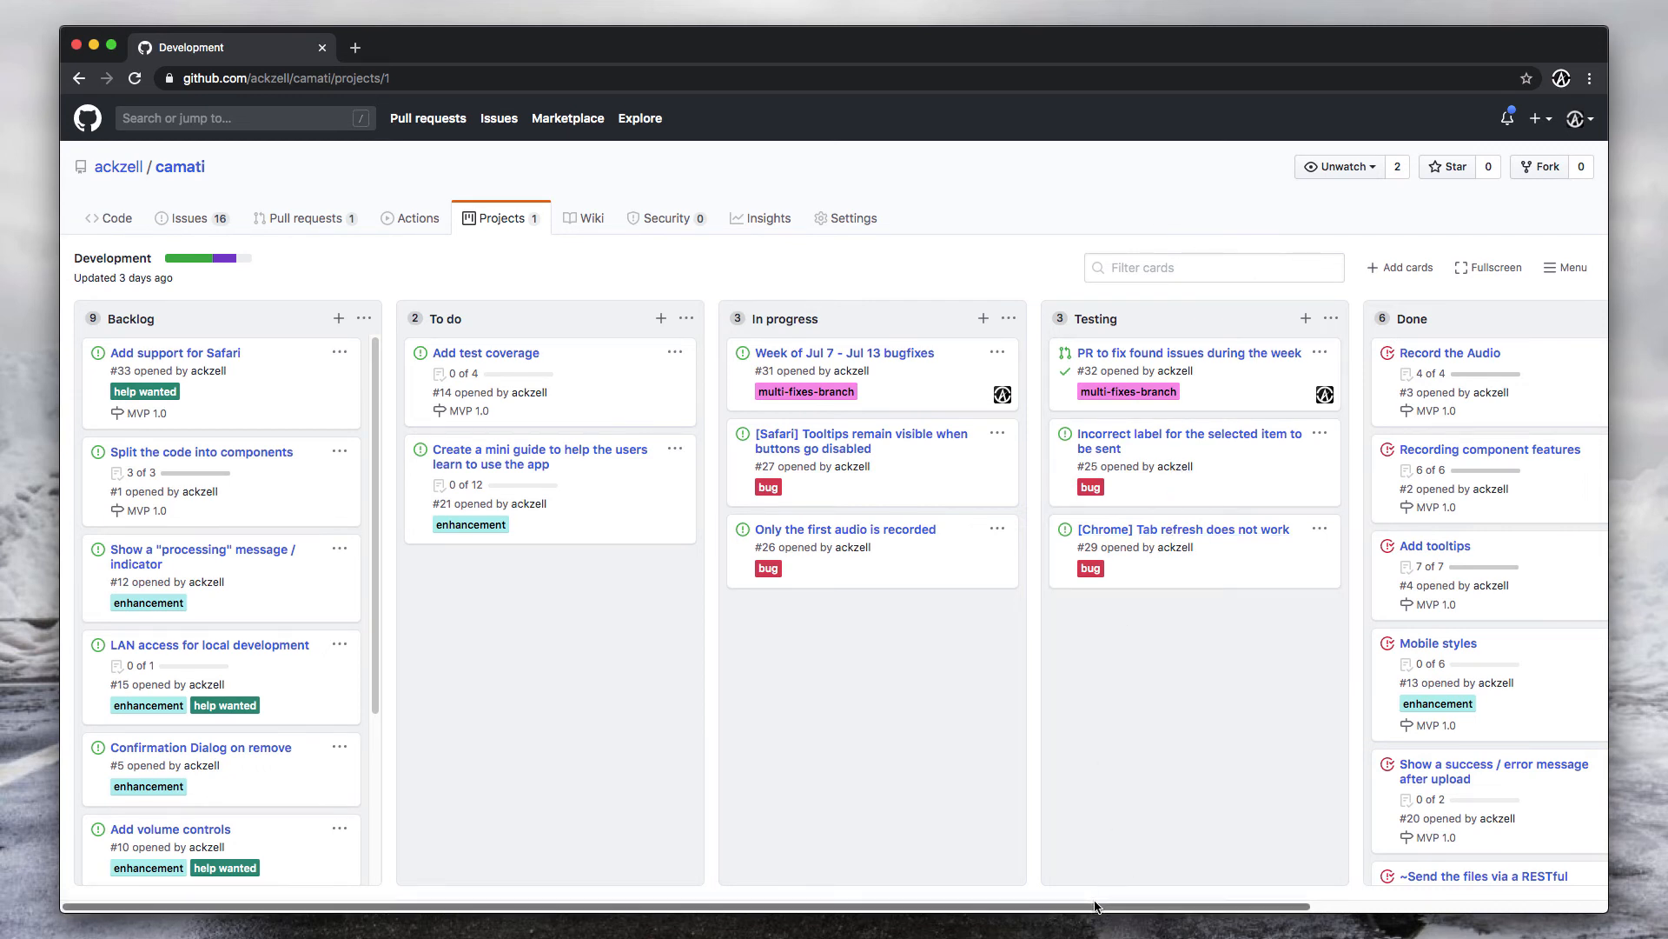
# Look across the Development board's columns, including the cards in Done, and return to the Backlog.
pyautogui.moveTo(1095, 906); pyautogui.dragTo(1314, 906)
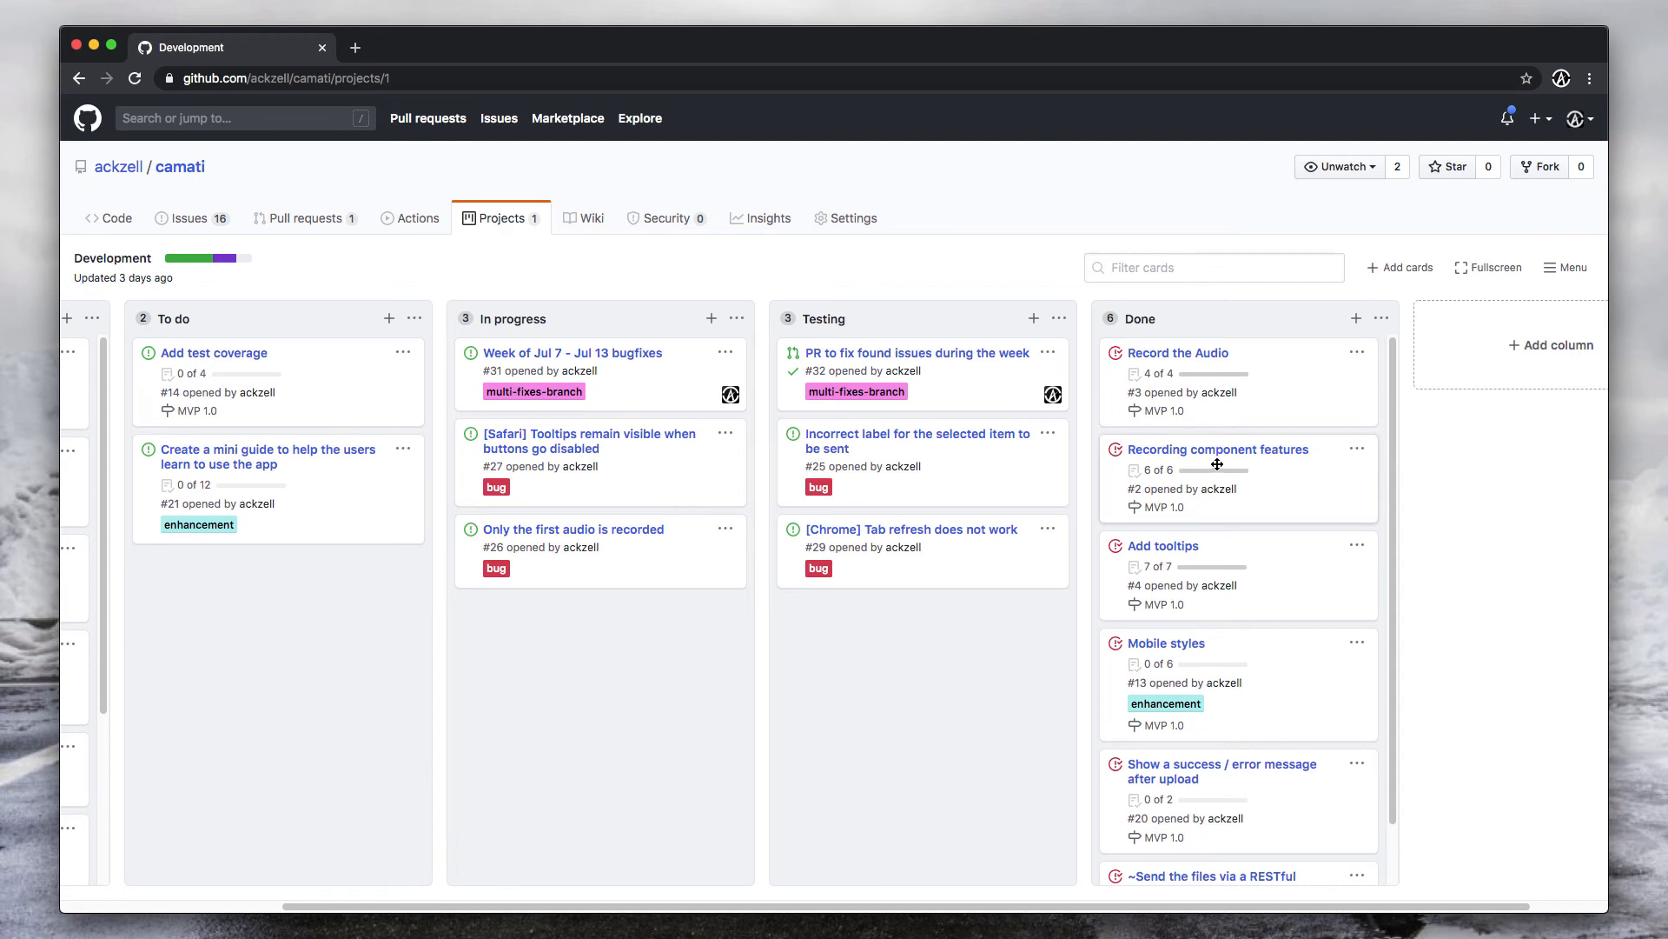
pyautogui.scroll(-1, 1217, 464)
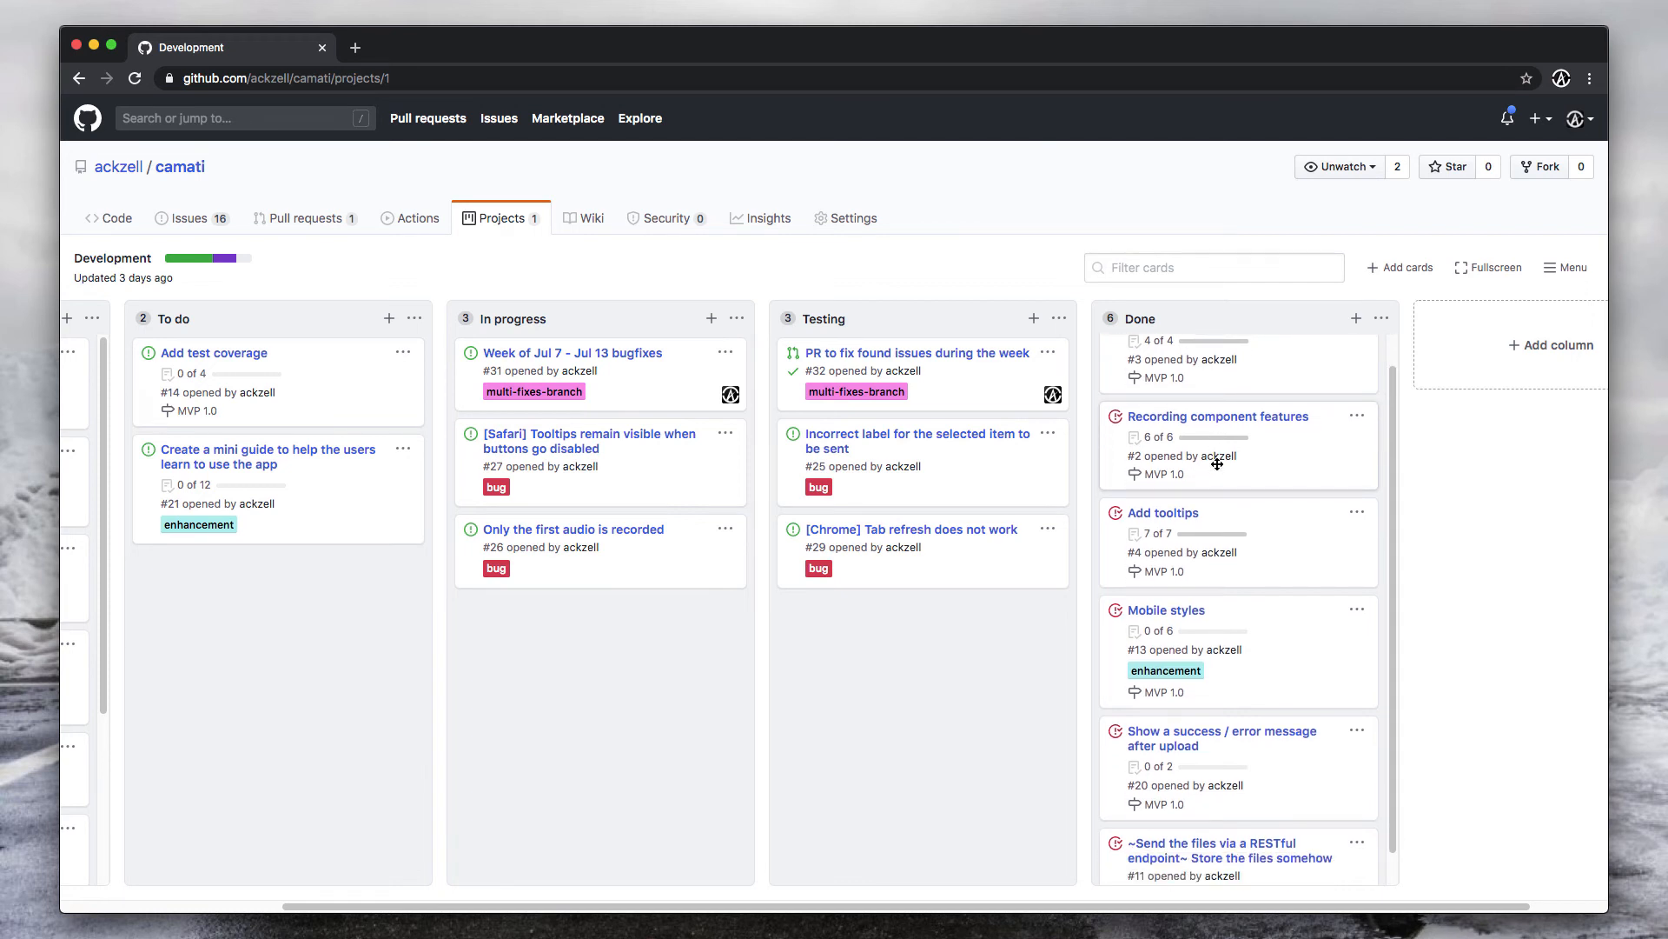
pyautogui.scroll(-1, 1216, 464)
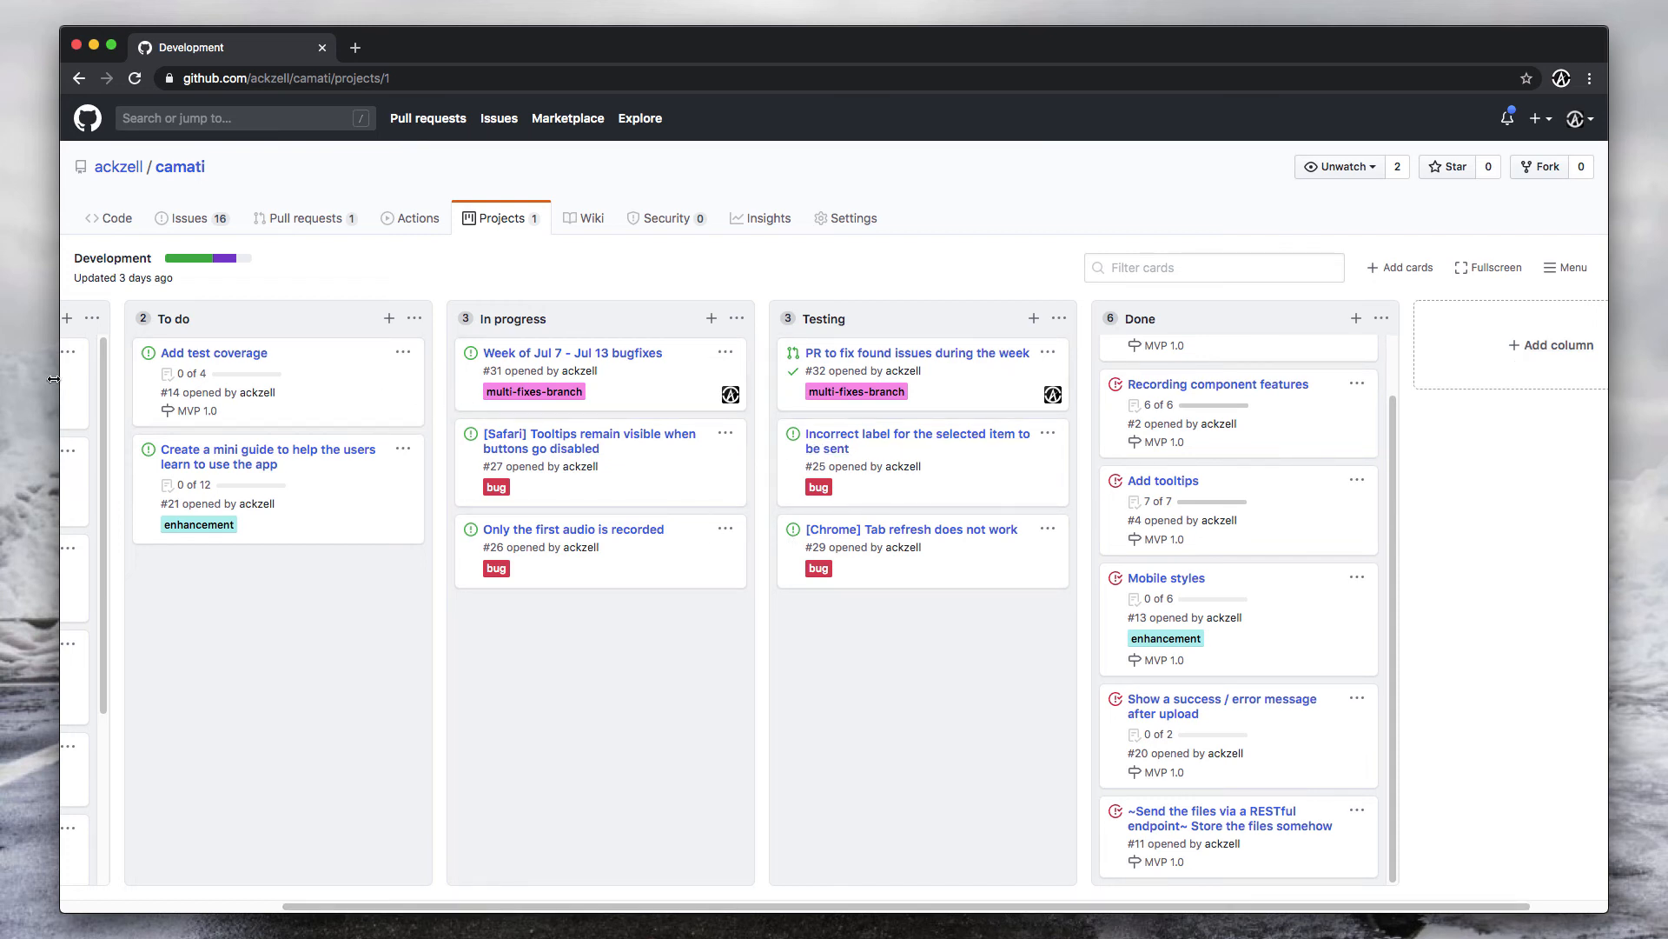
pyautogui.hscroll(1, 1037, 912)
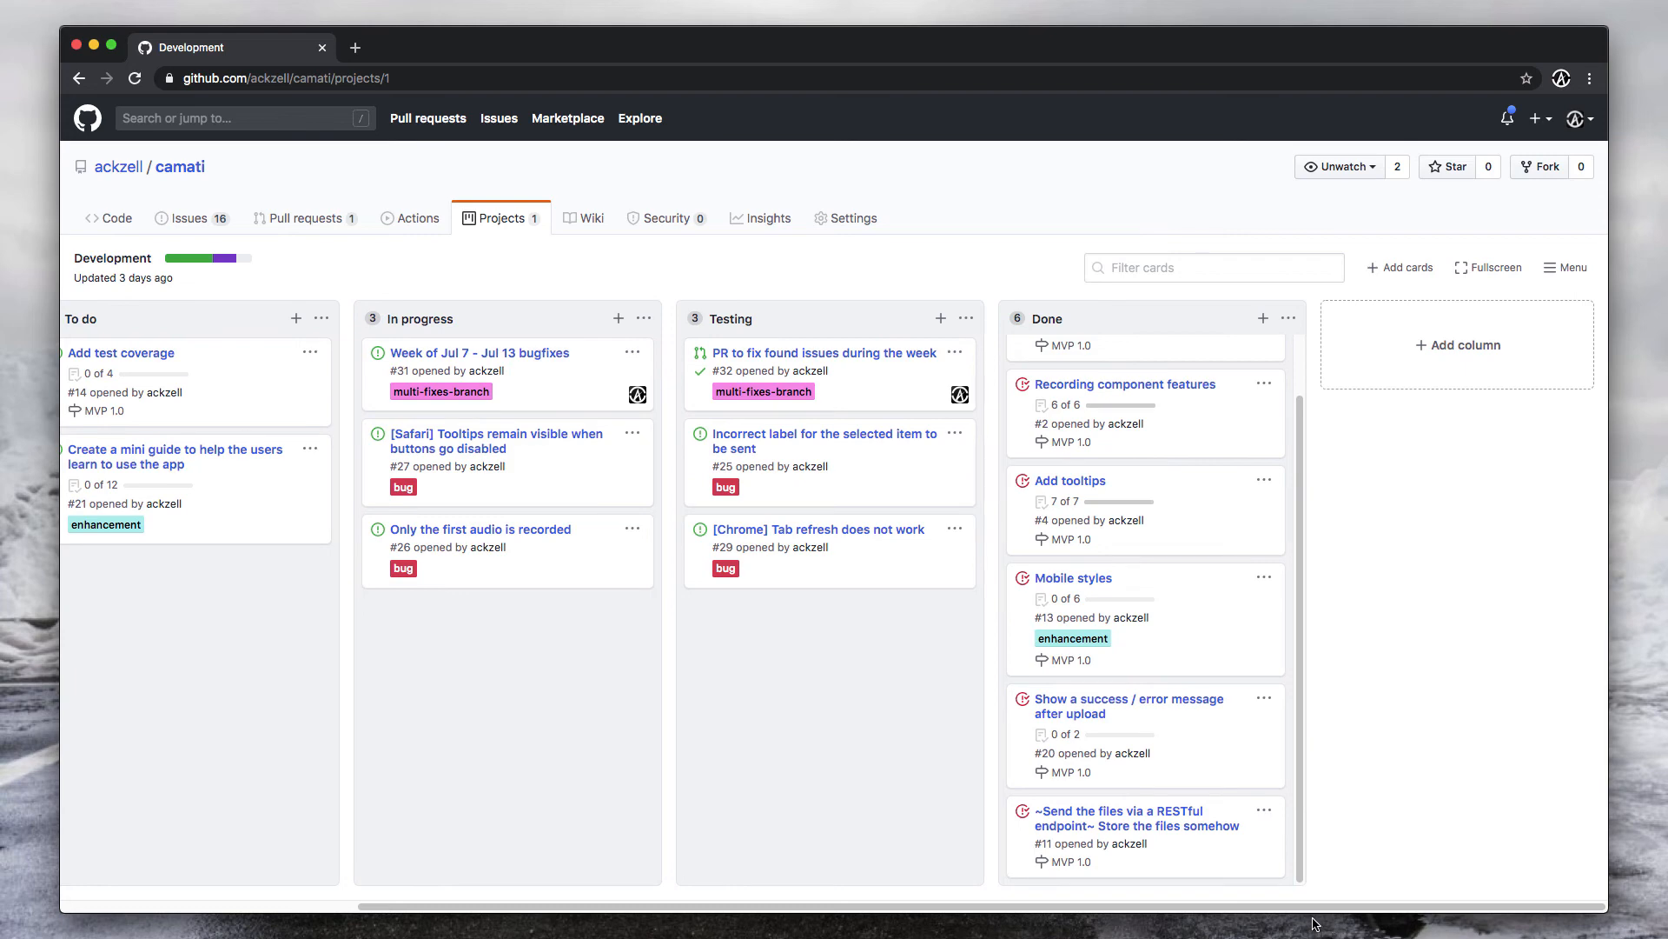
pyautogui.hscroll(-4, 1021, 915)
pyautogui.moveTo(1021, 914); pyautogui.dragTo(955, 915)
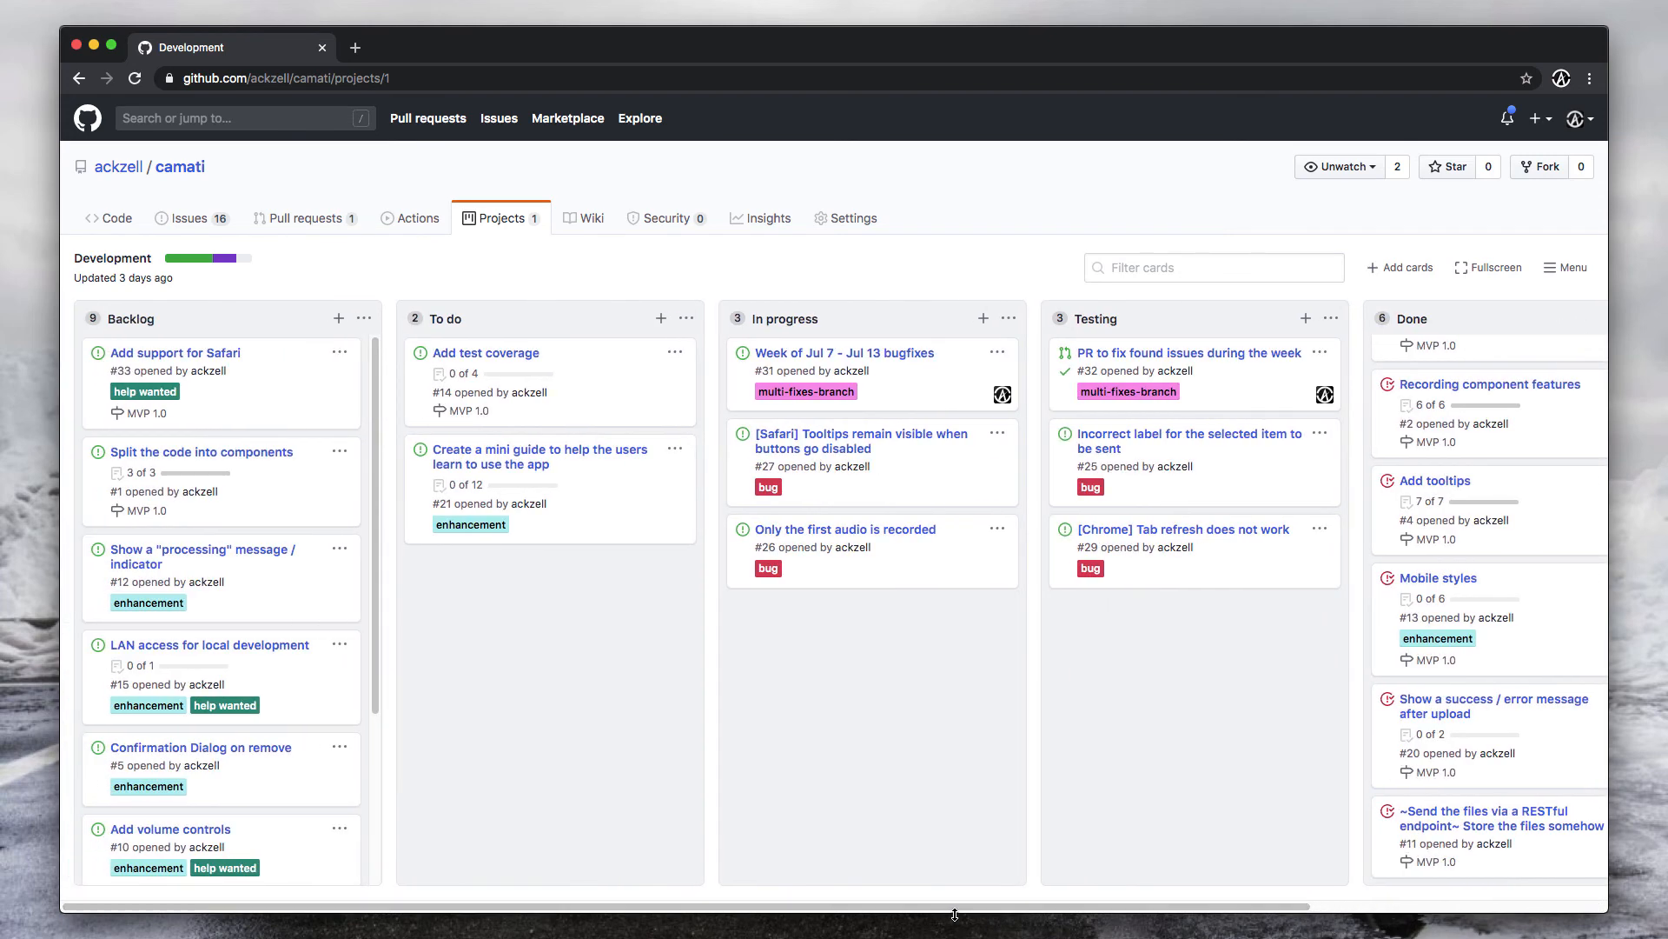
# Open the repository's wiki and read its welcome page.
pyautogui.click(574, 225)
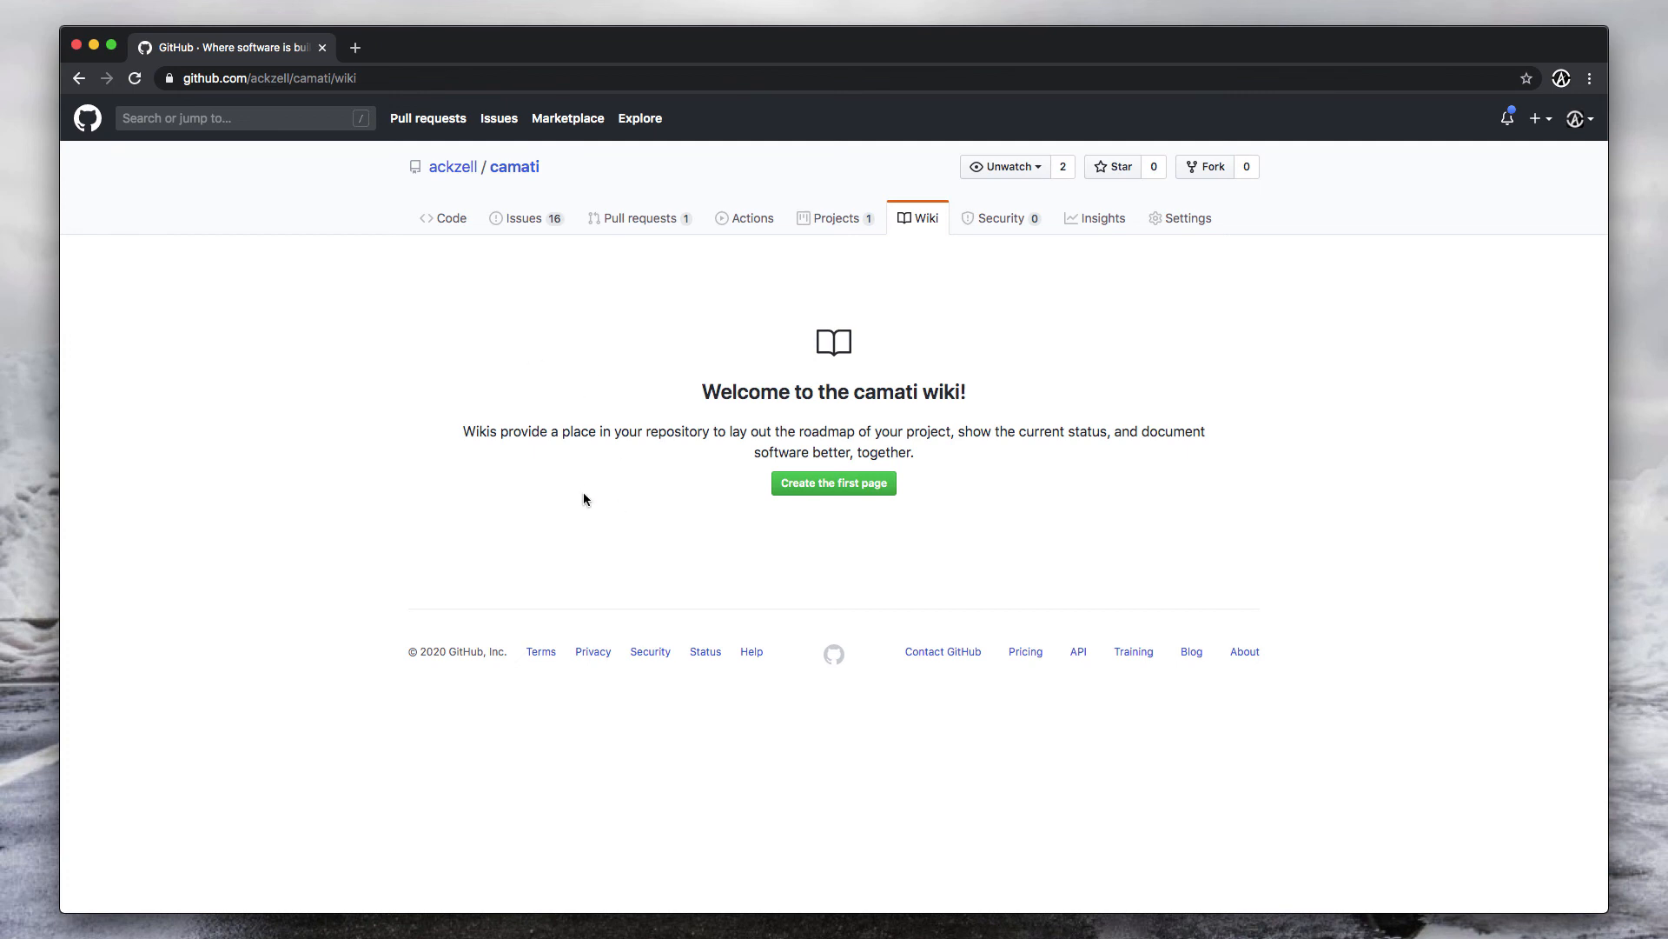
pyautogui.doubleClick(941, 391)
pyautogui.click(912, 287)
# Open the repository's code page and look through its file list down to the README.
pyautogui.click(452, 219)
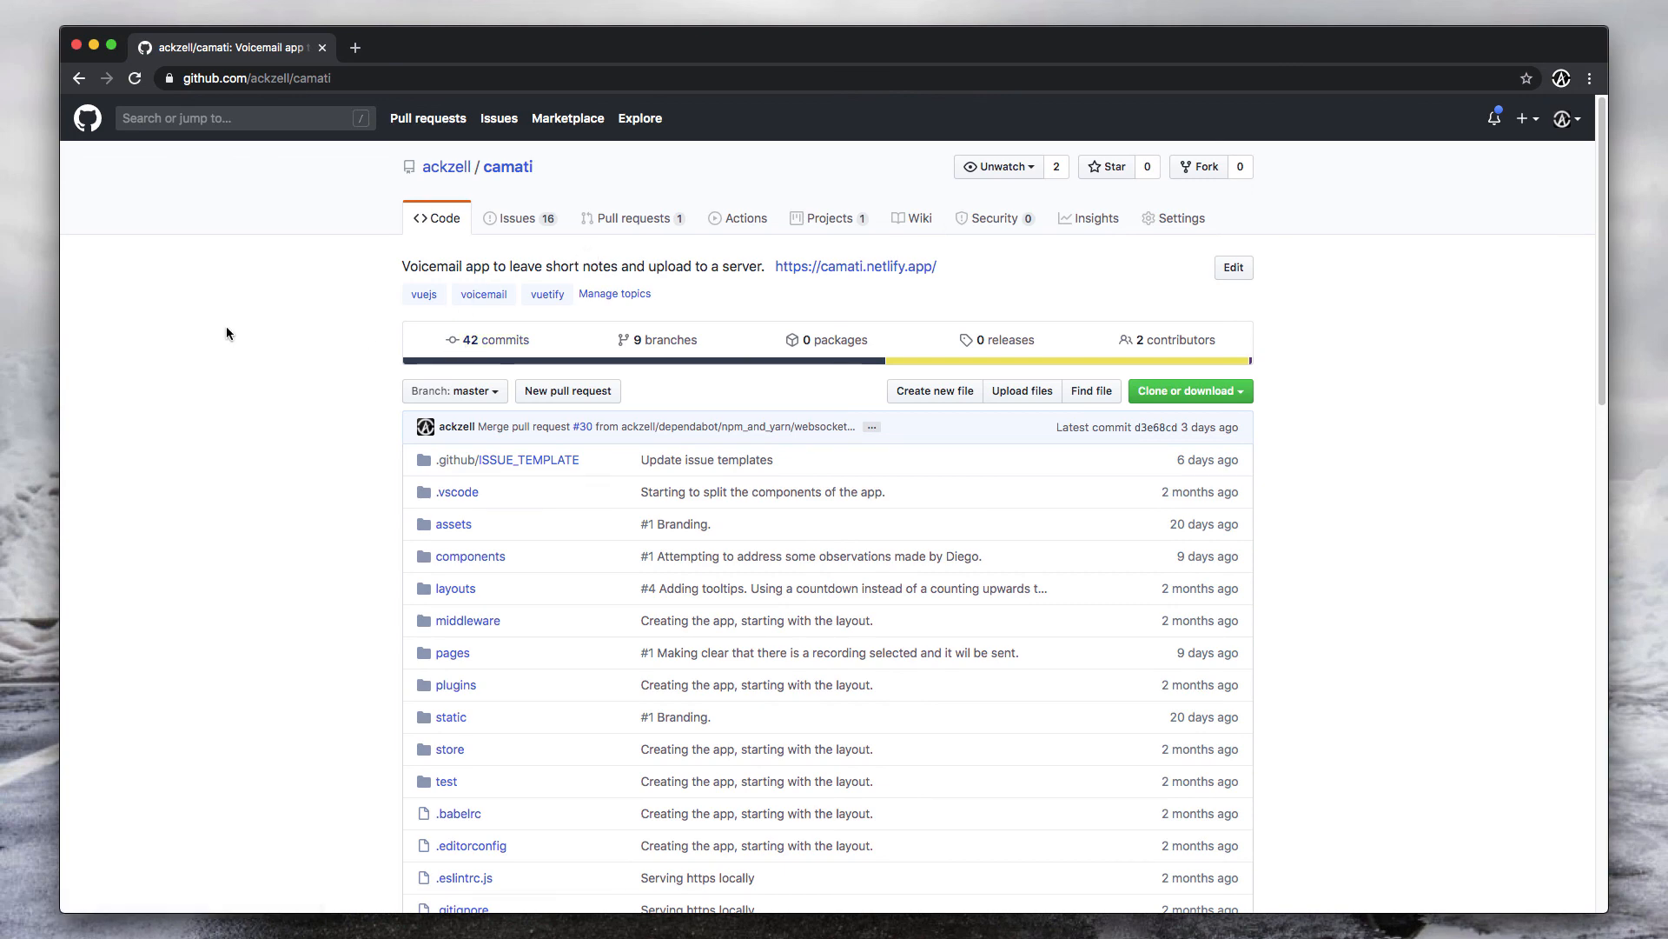
pyautogui.scroll(-5, 226, 330)
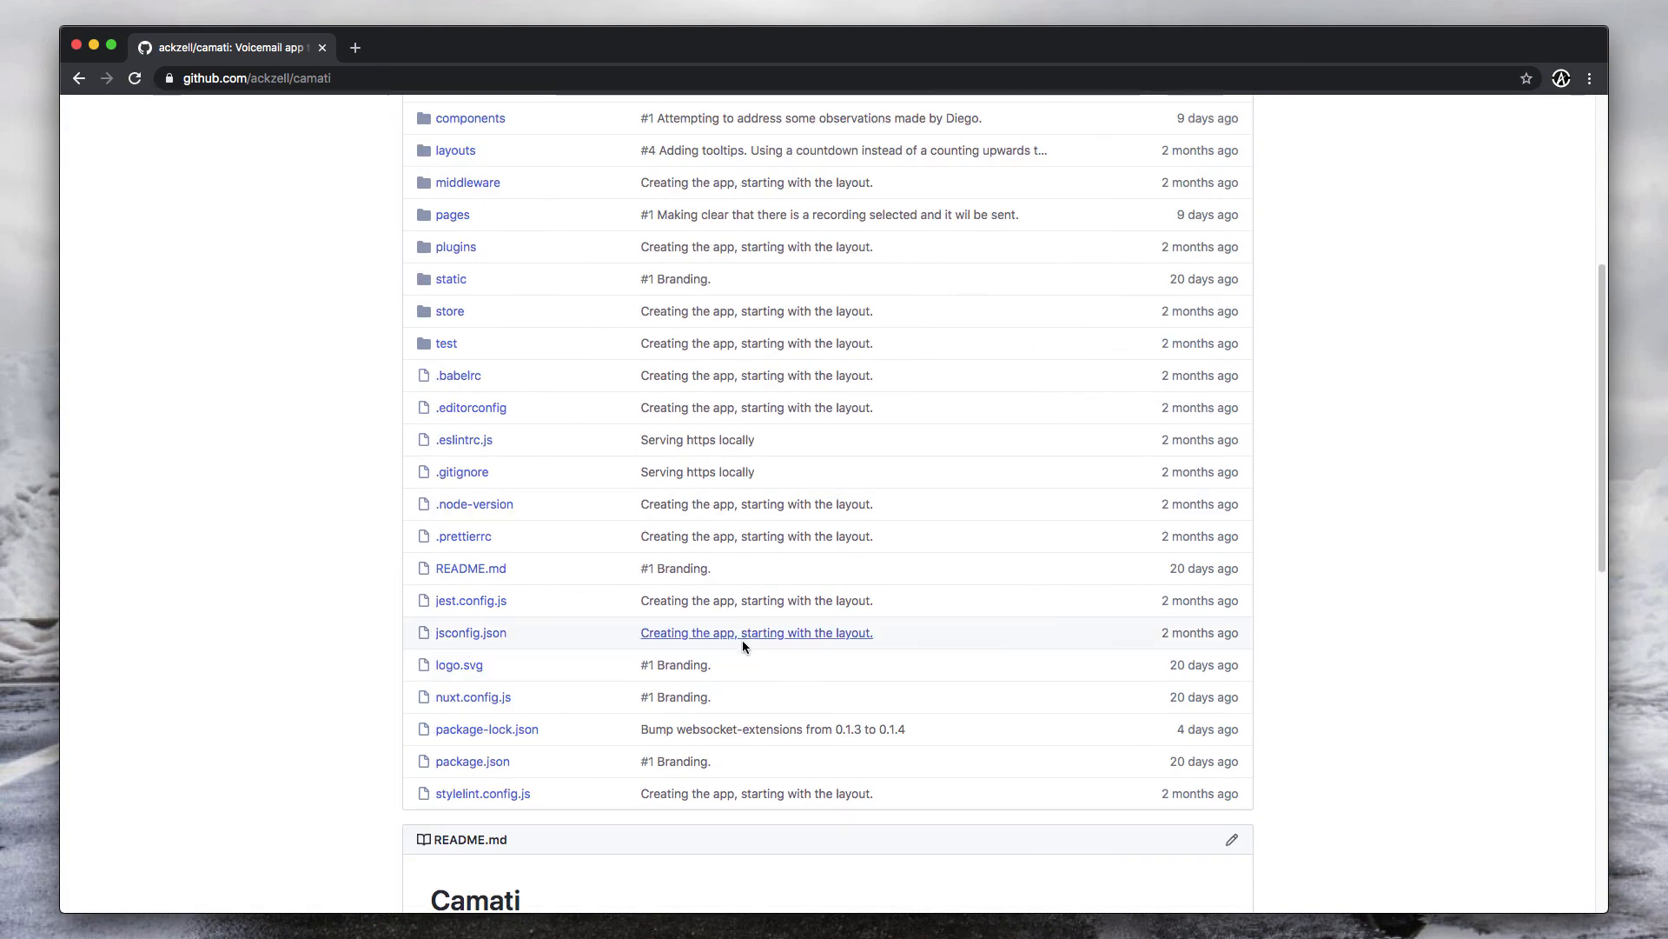
pyautogui.scroll(-1, 257, 530)
pyautogui.scroll(5, 307, 499)
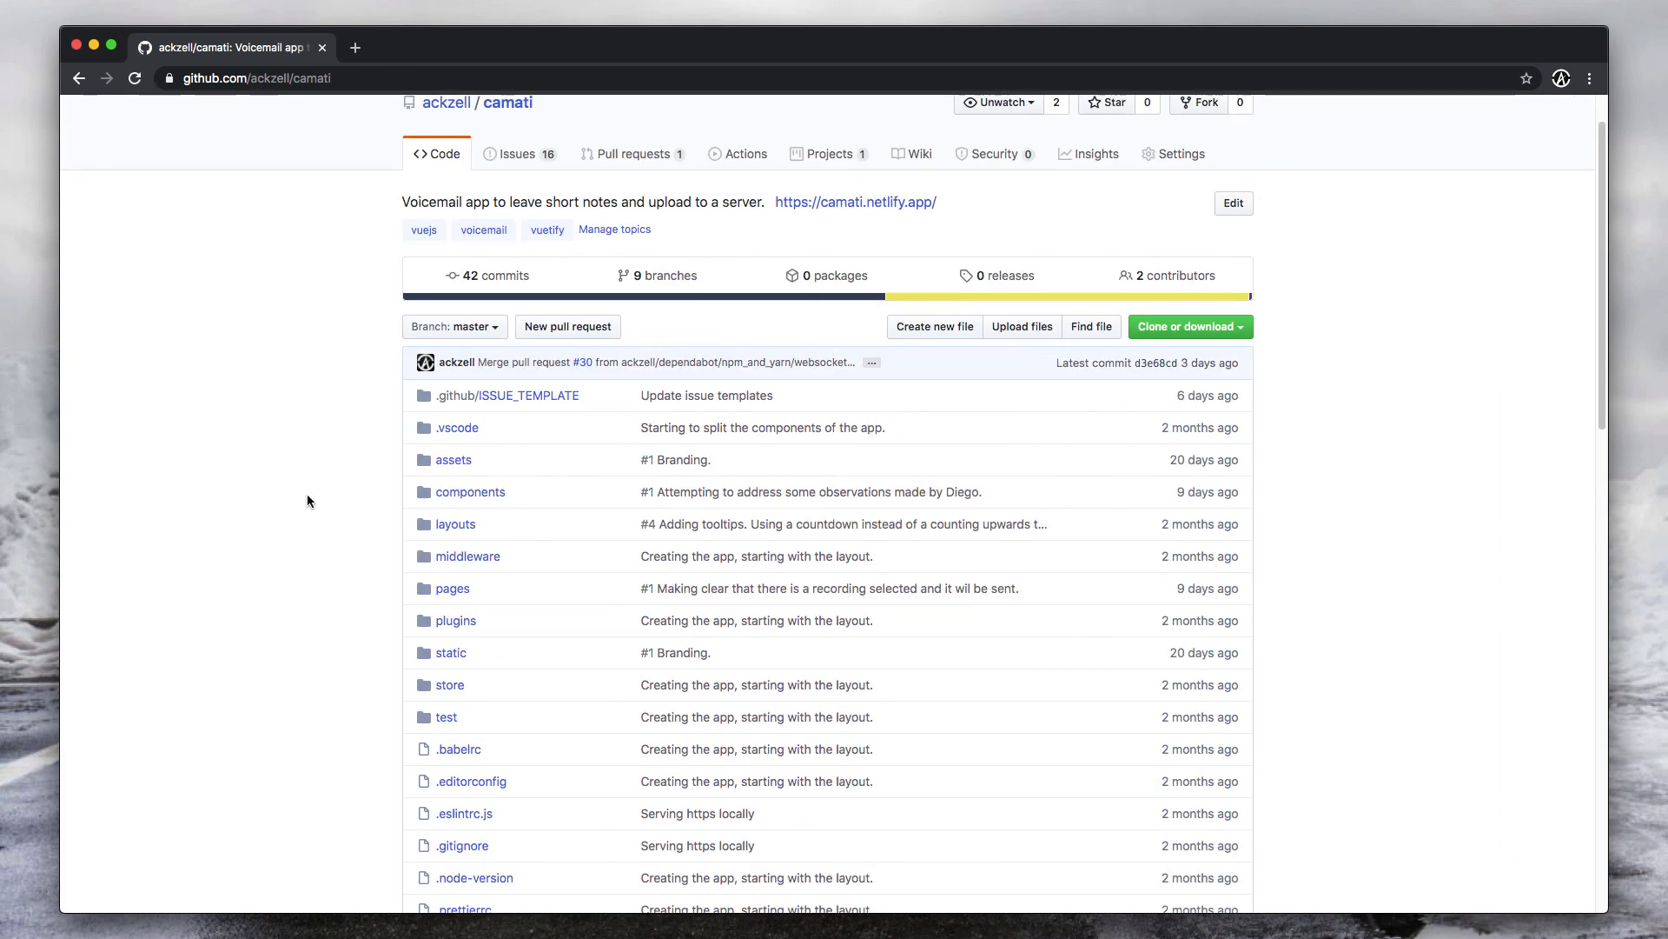
# Open the pull request "PR to fix found issues during the week", review its checks and merge section, and return to the repository's code.
pyautogui.click(640, 155)
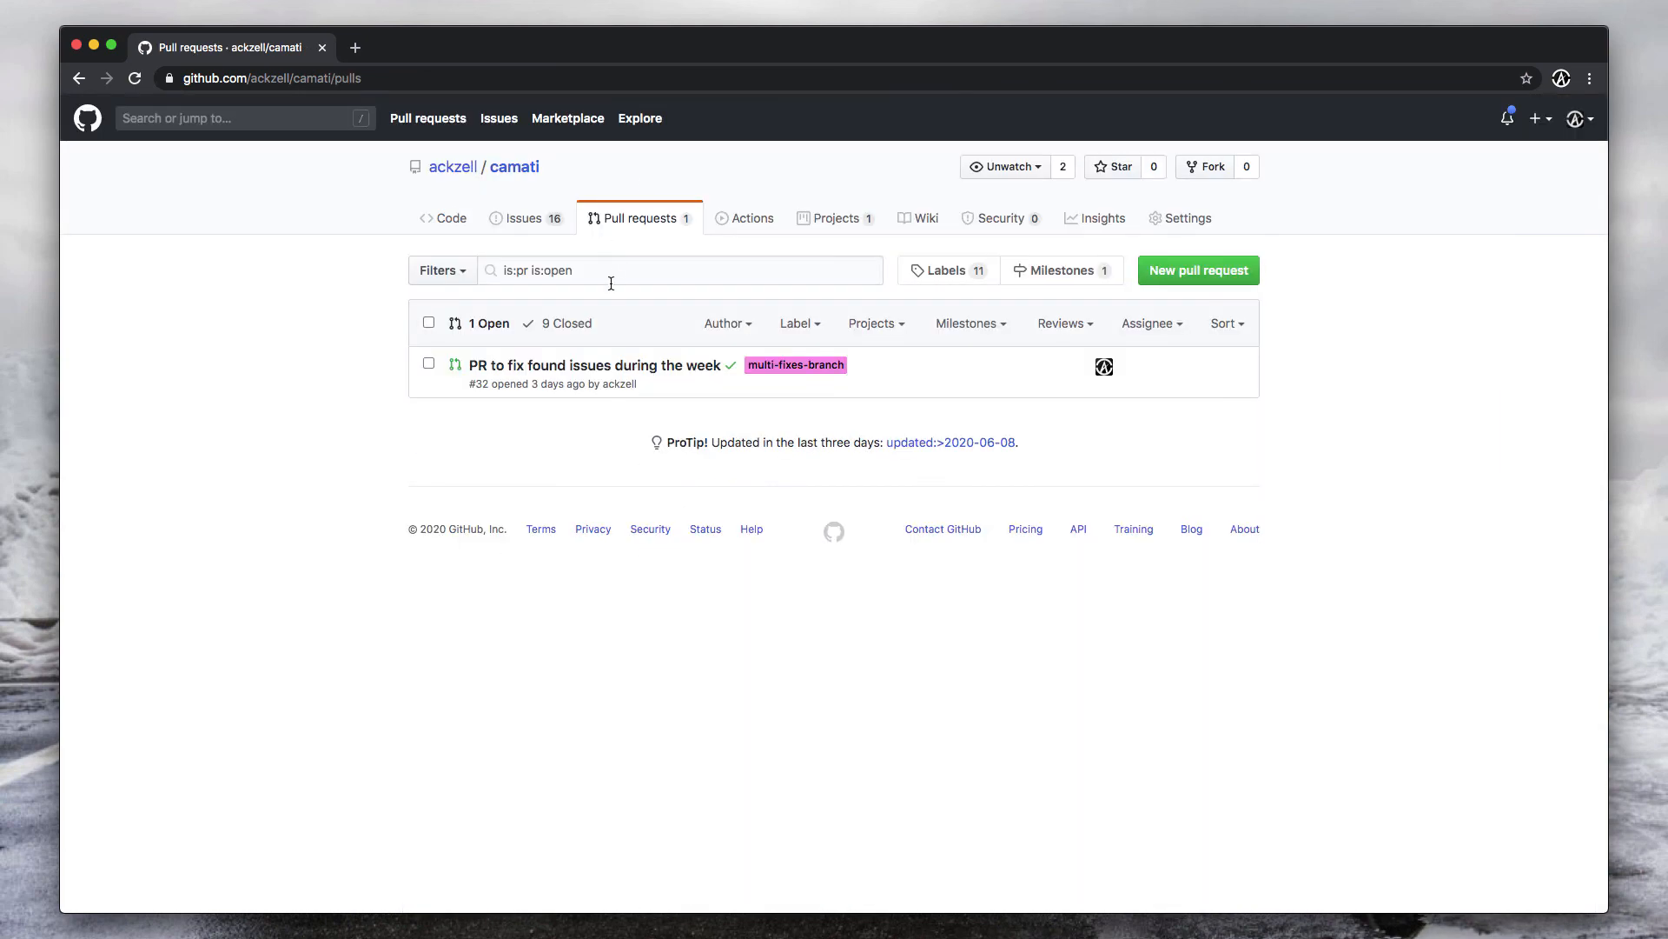
pyautogui.click(637, 367)
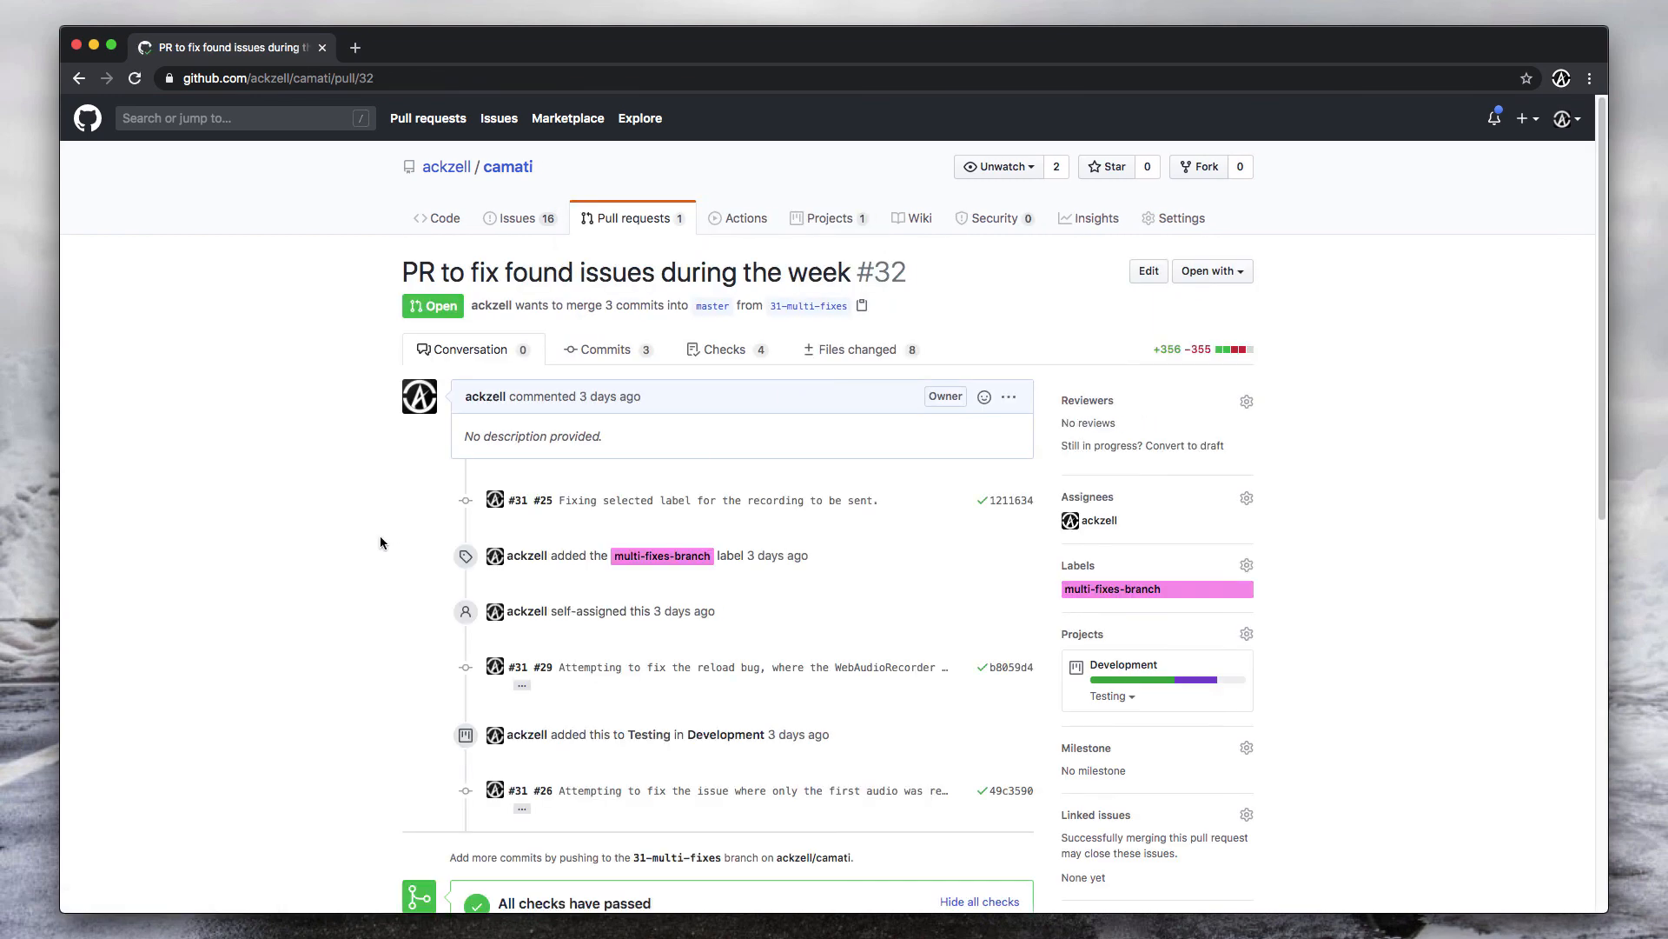
pyautogui.scroll(-6, 365, 526)
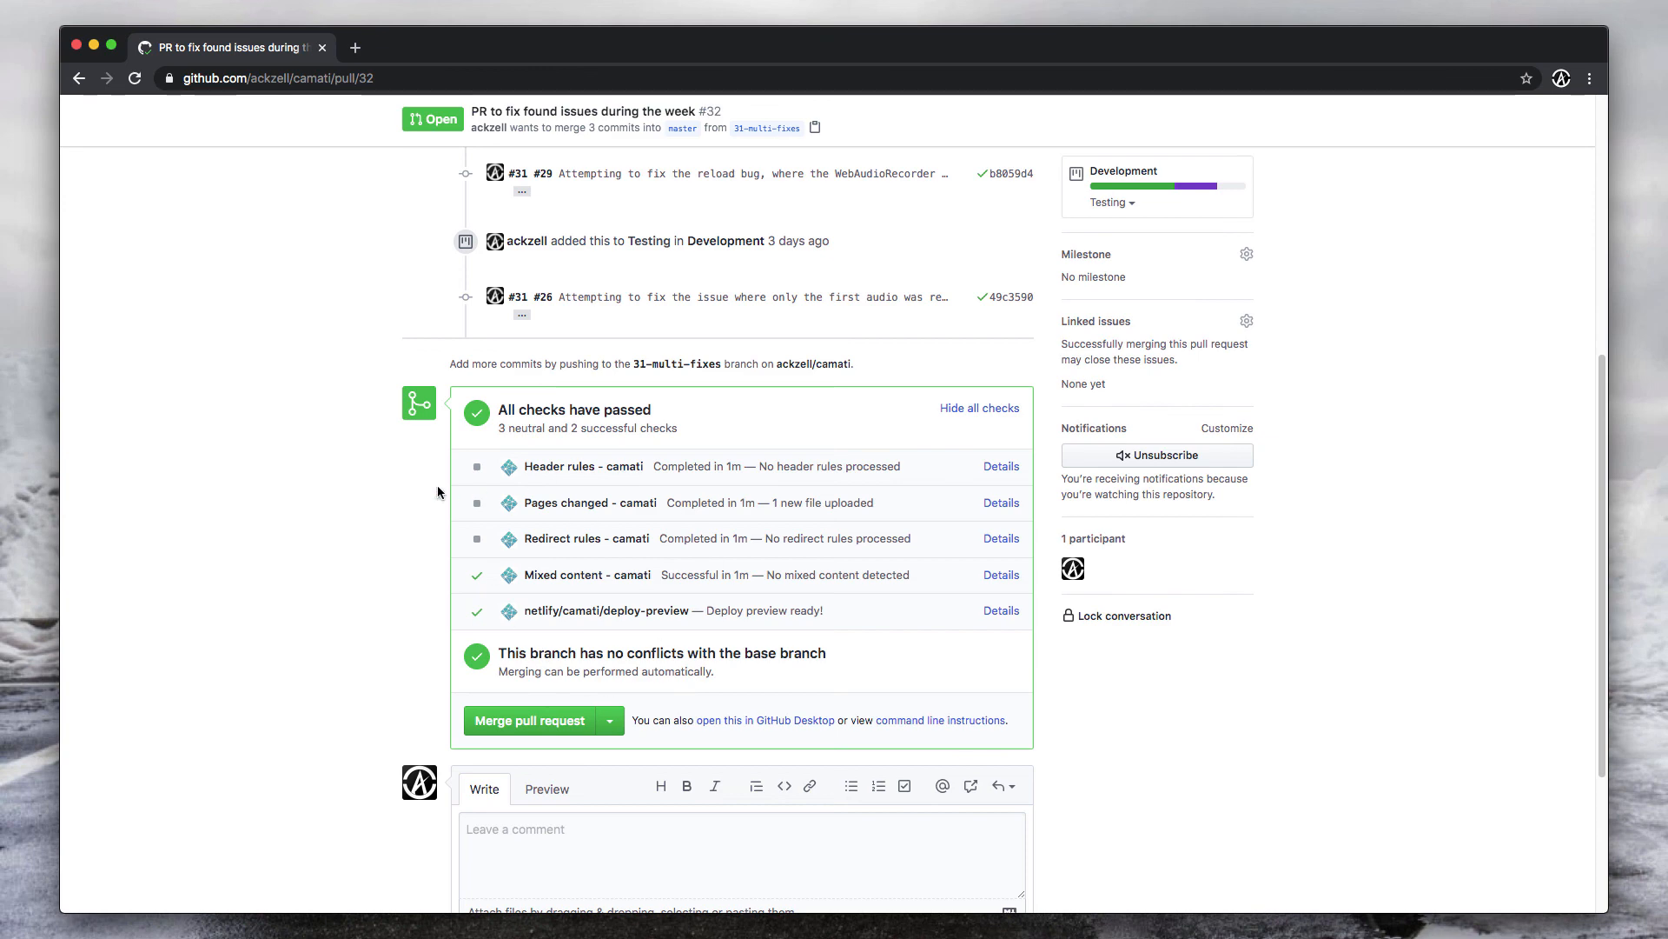
pyautogui.scroll(6, 347, 491)
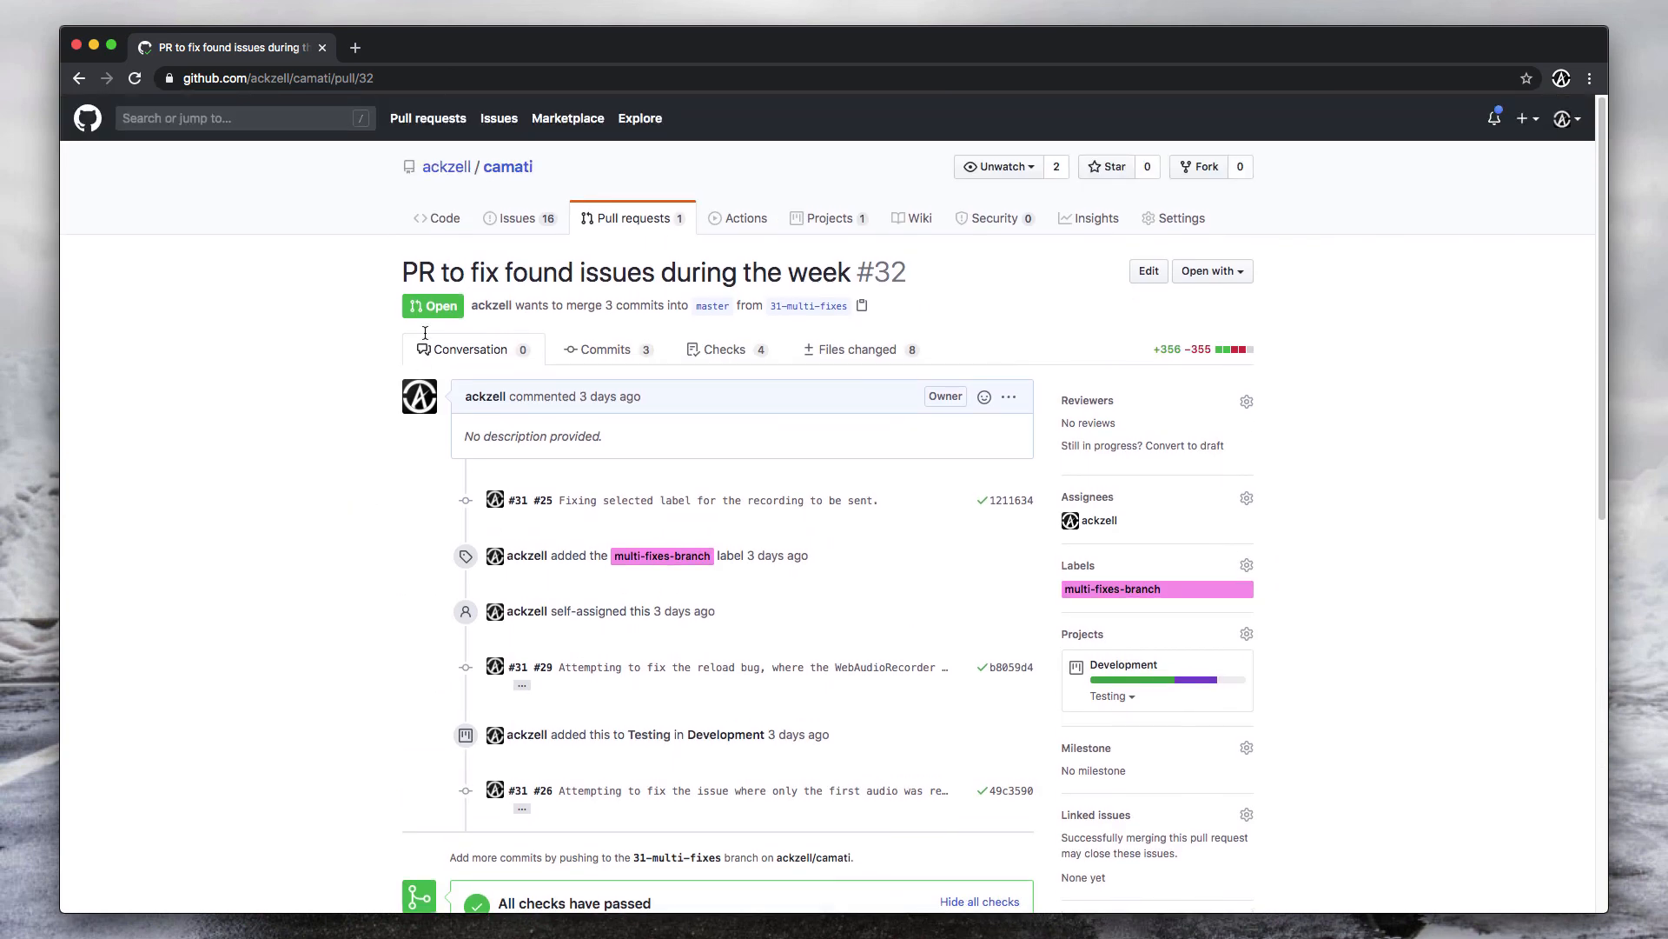
pyautogui.click(448, 229)
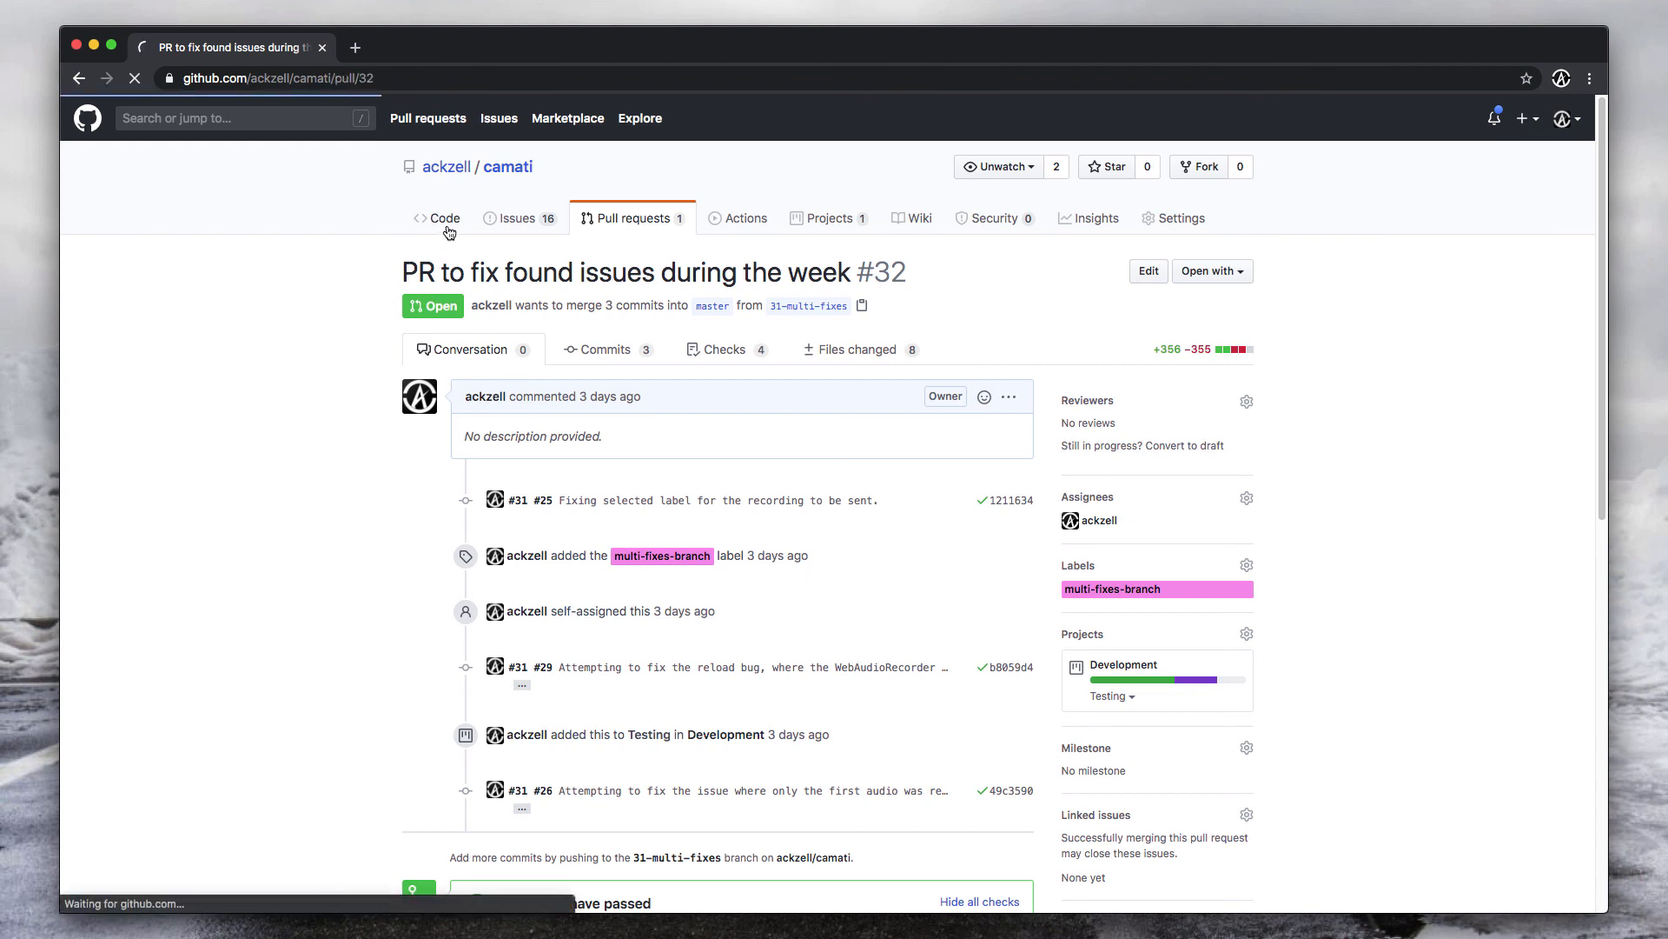